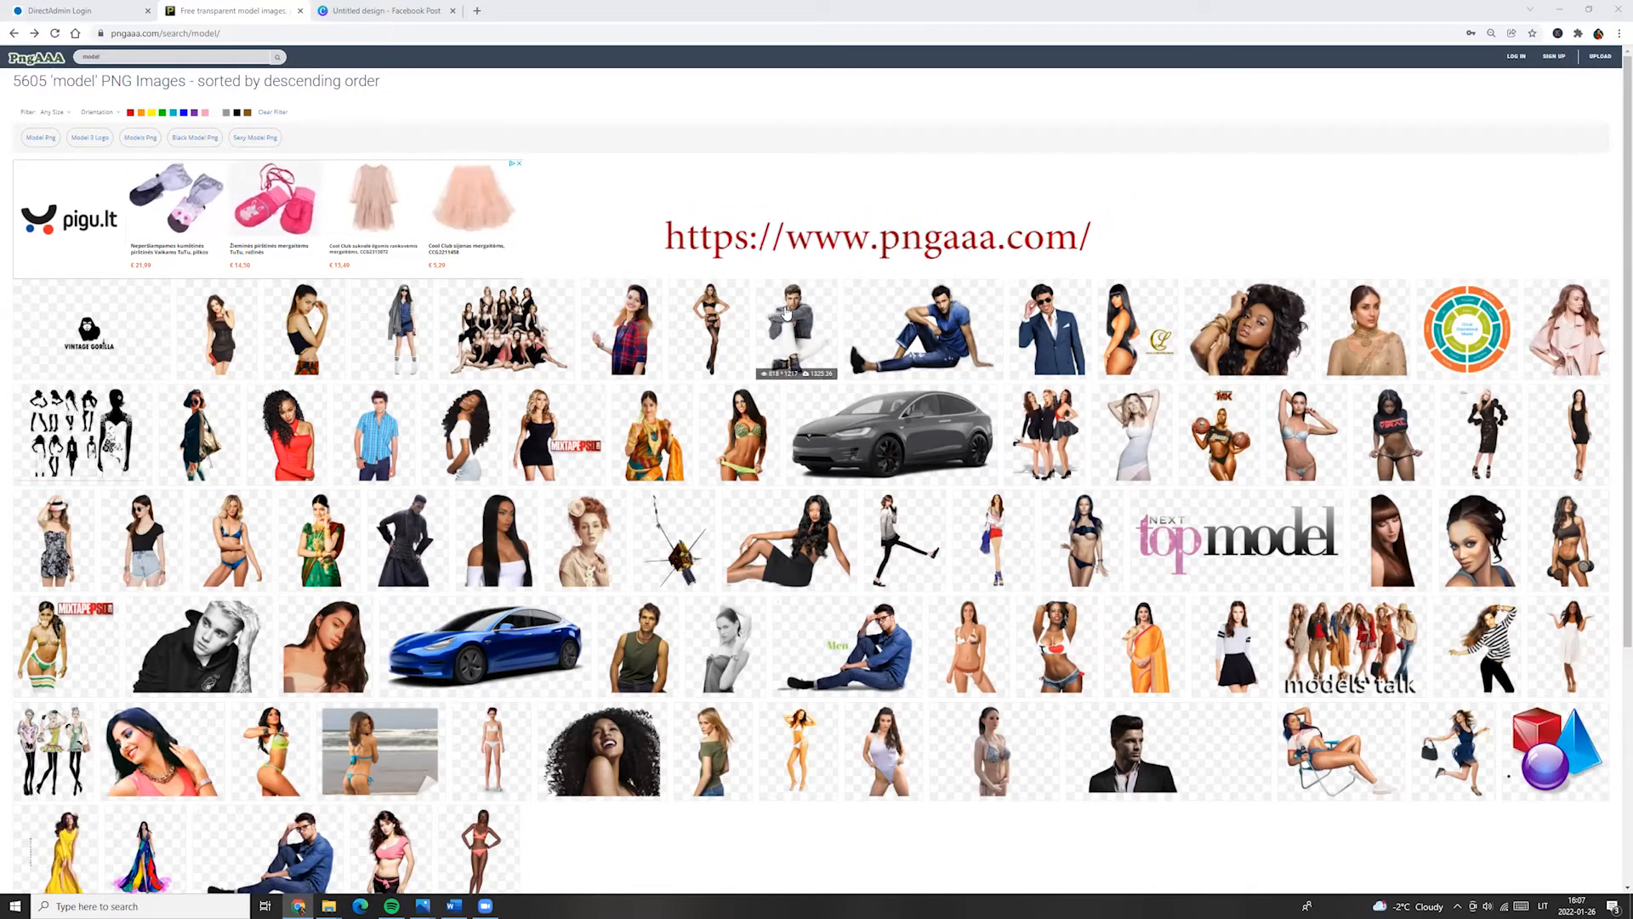
- Open the seated man in the grey sweater from the model PNG results and download the image
click(790, 341)
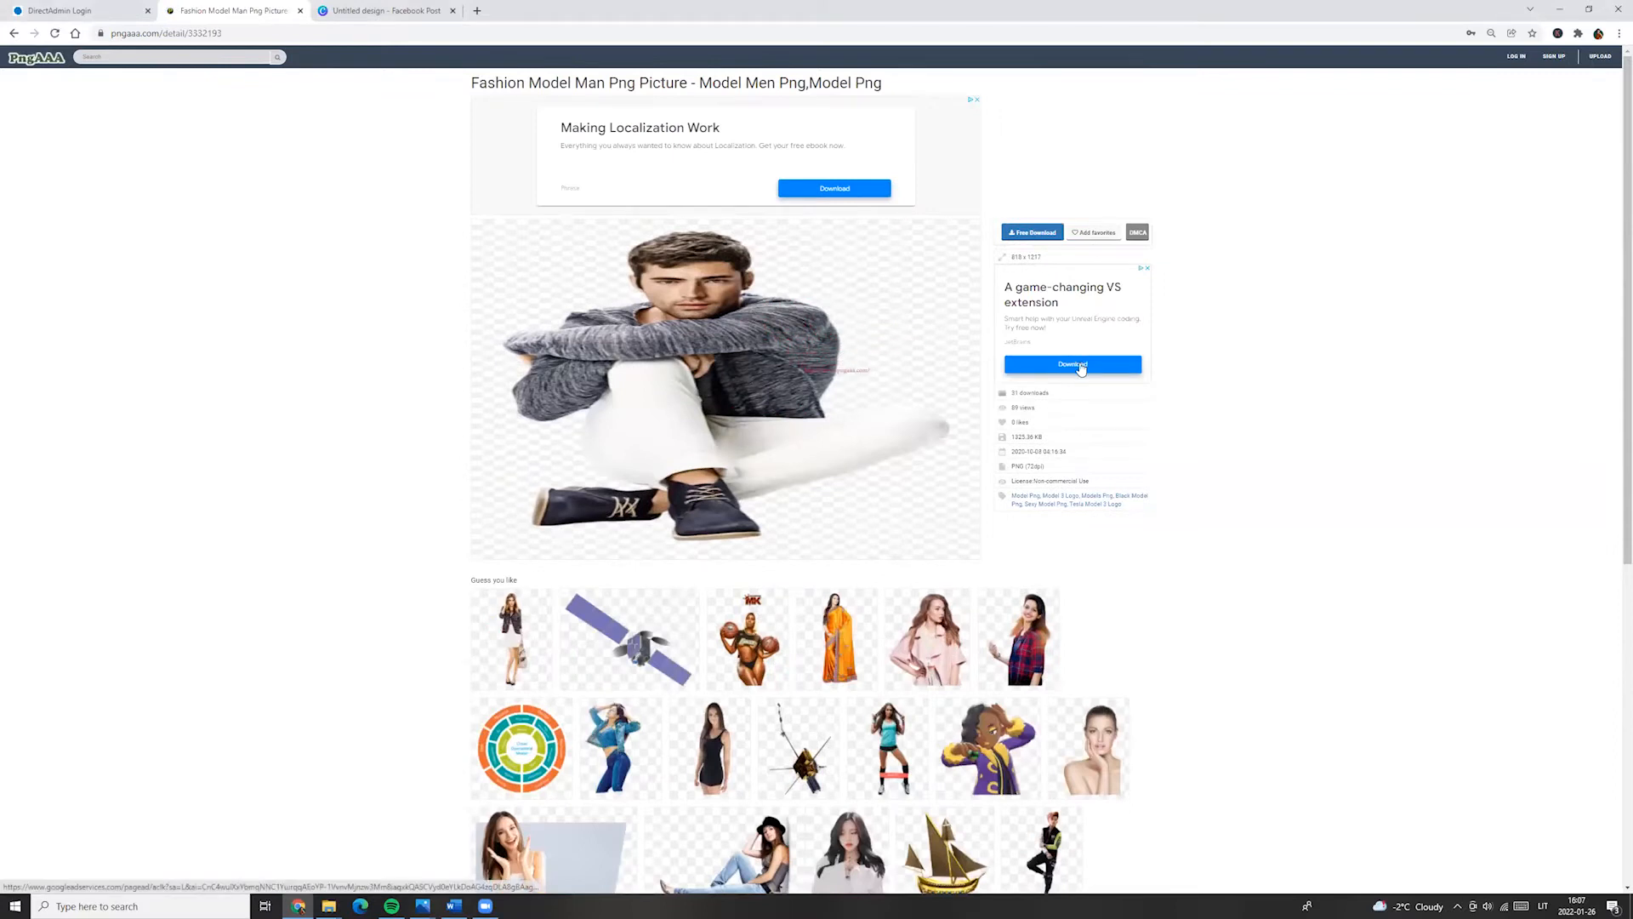
click(1079, 366)
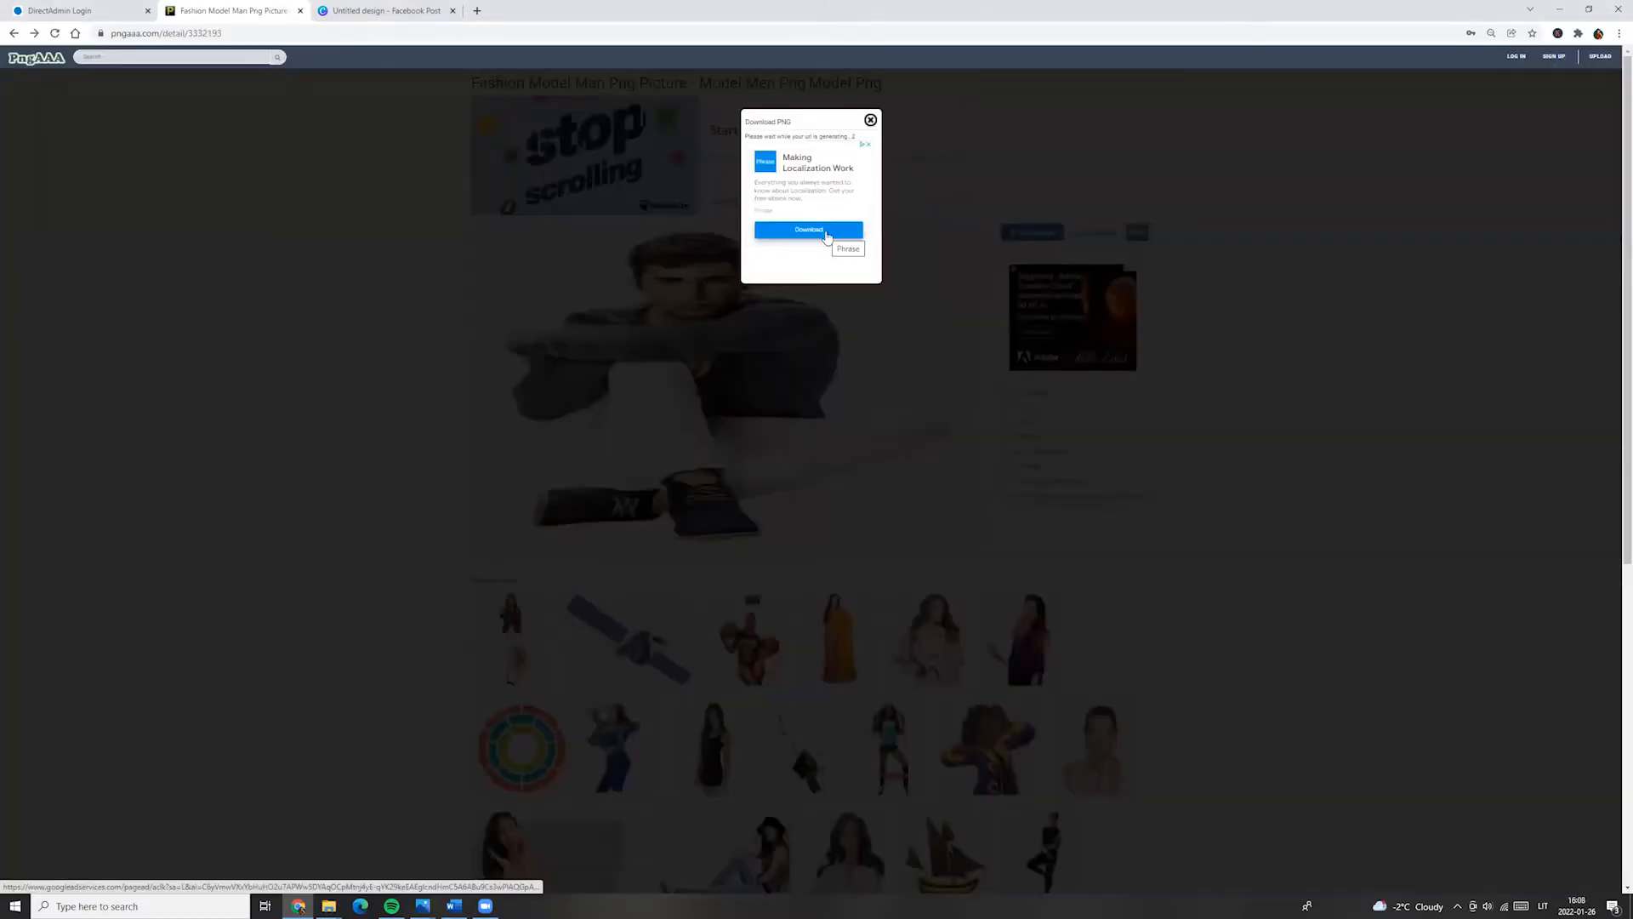
click(786, 272)
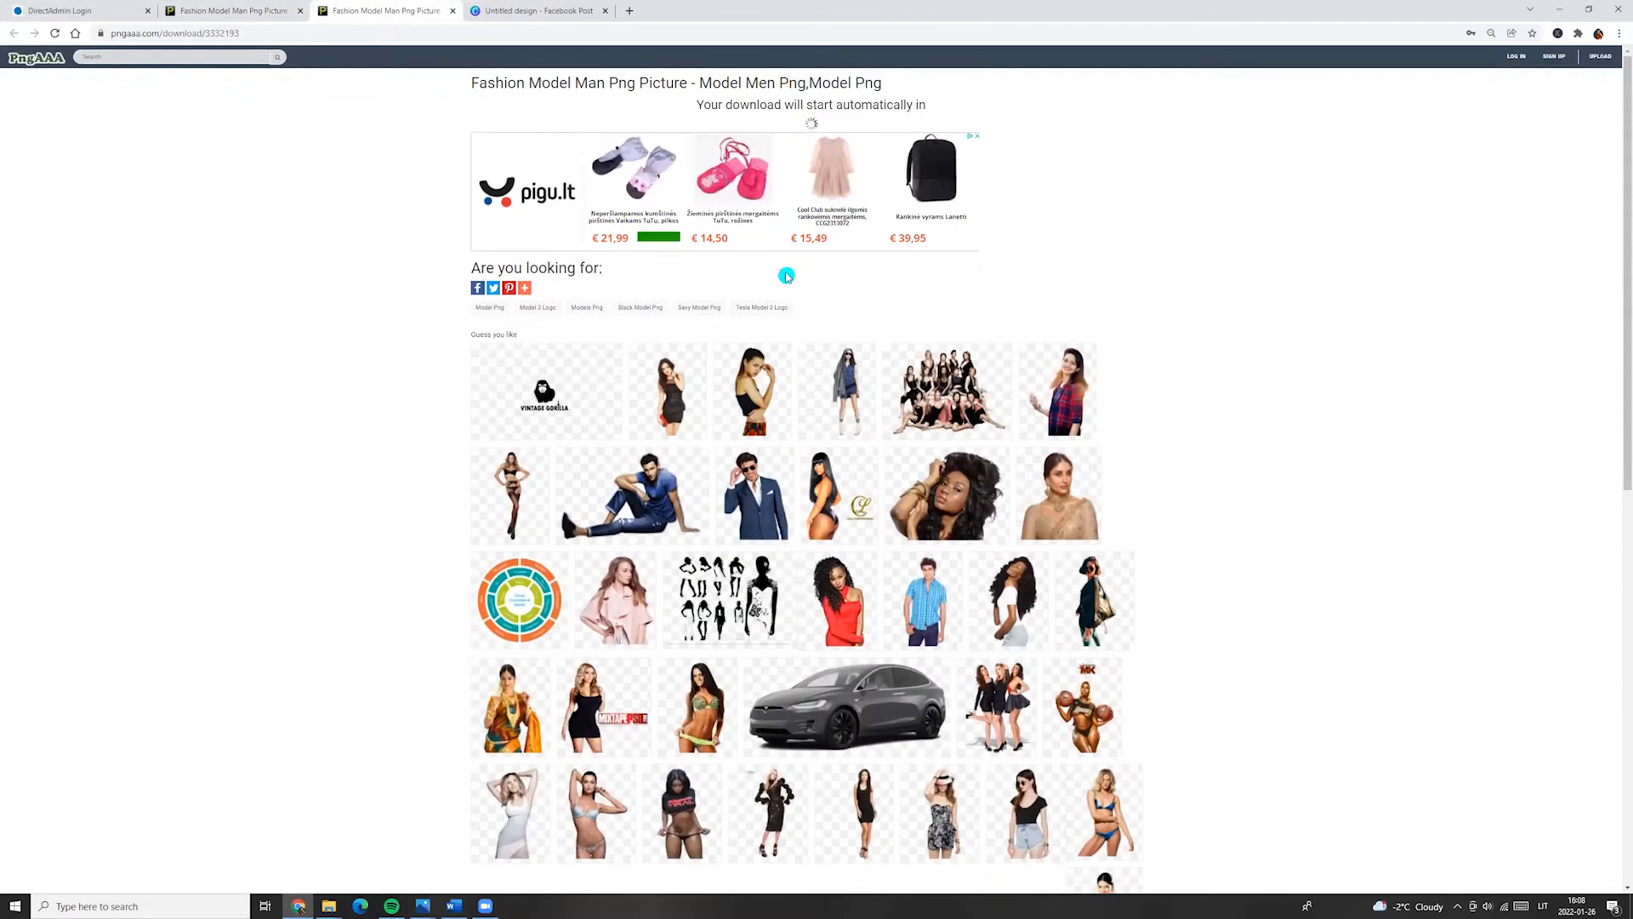
- Show the downloaded PNG in its folder and place it in the blank Facebook Post design in Canva
click(136, 875)
click(183, 829)
drag(1138, 598, 740, 241)
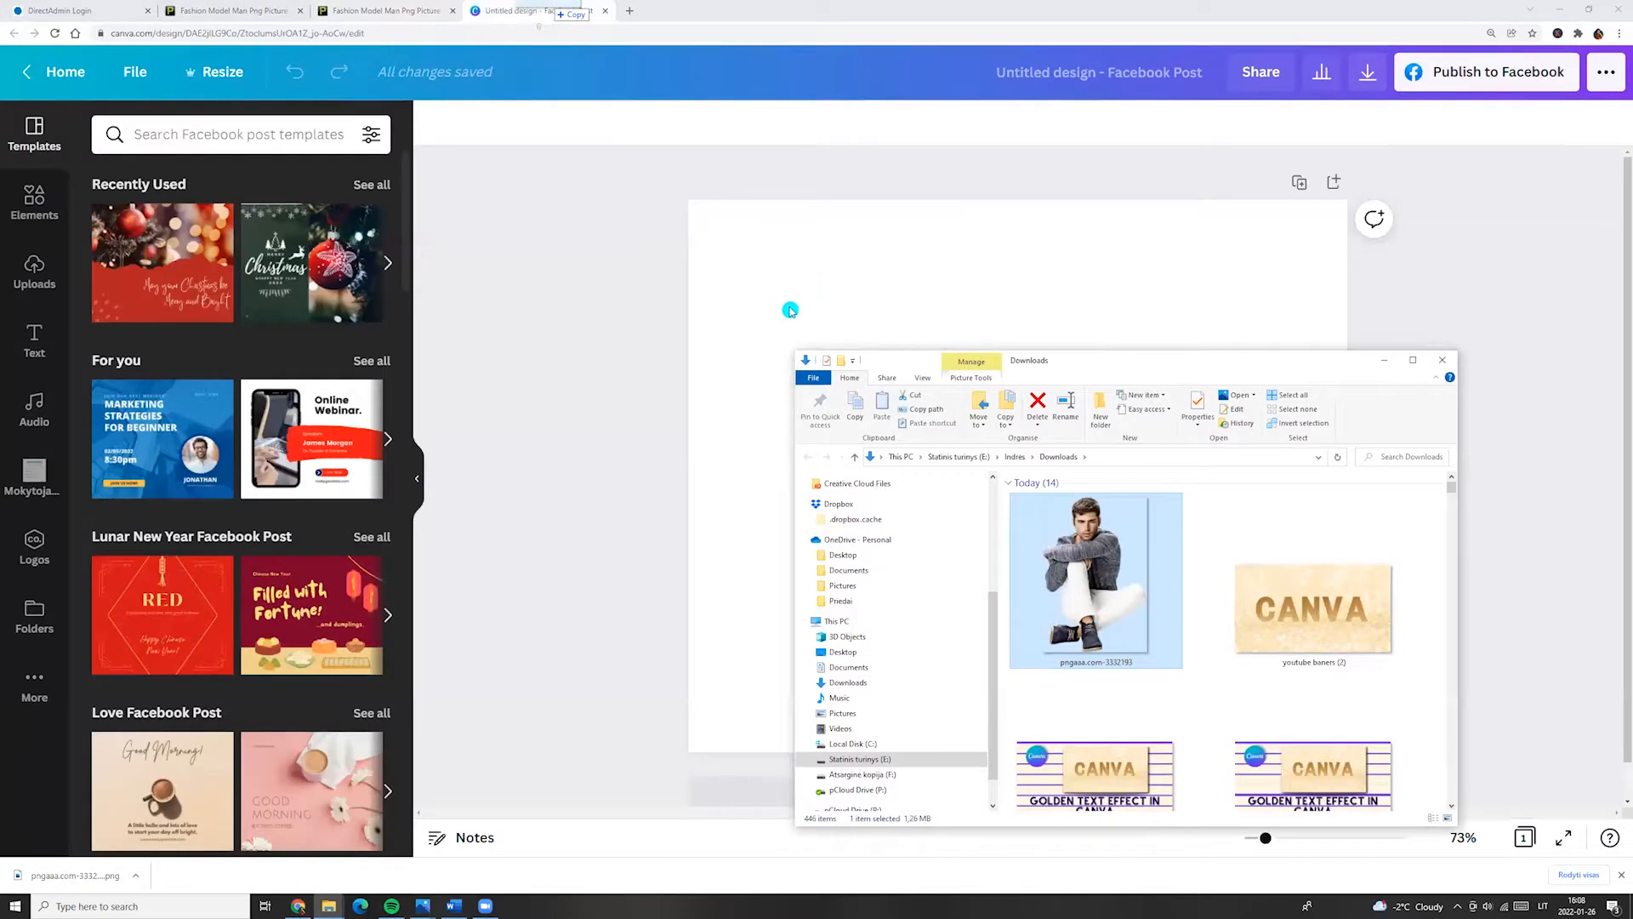
drag(790, 310, 791, 307)
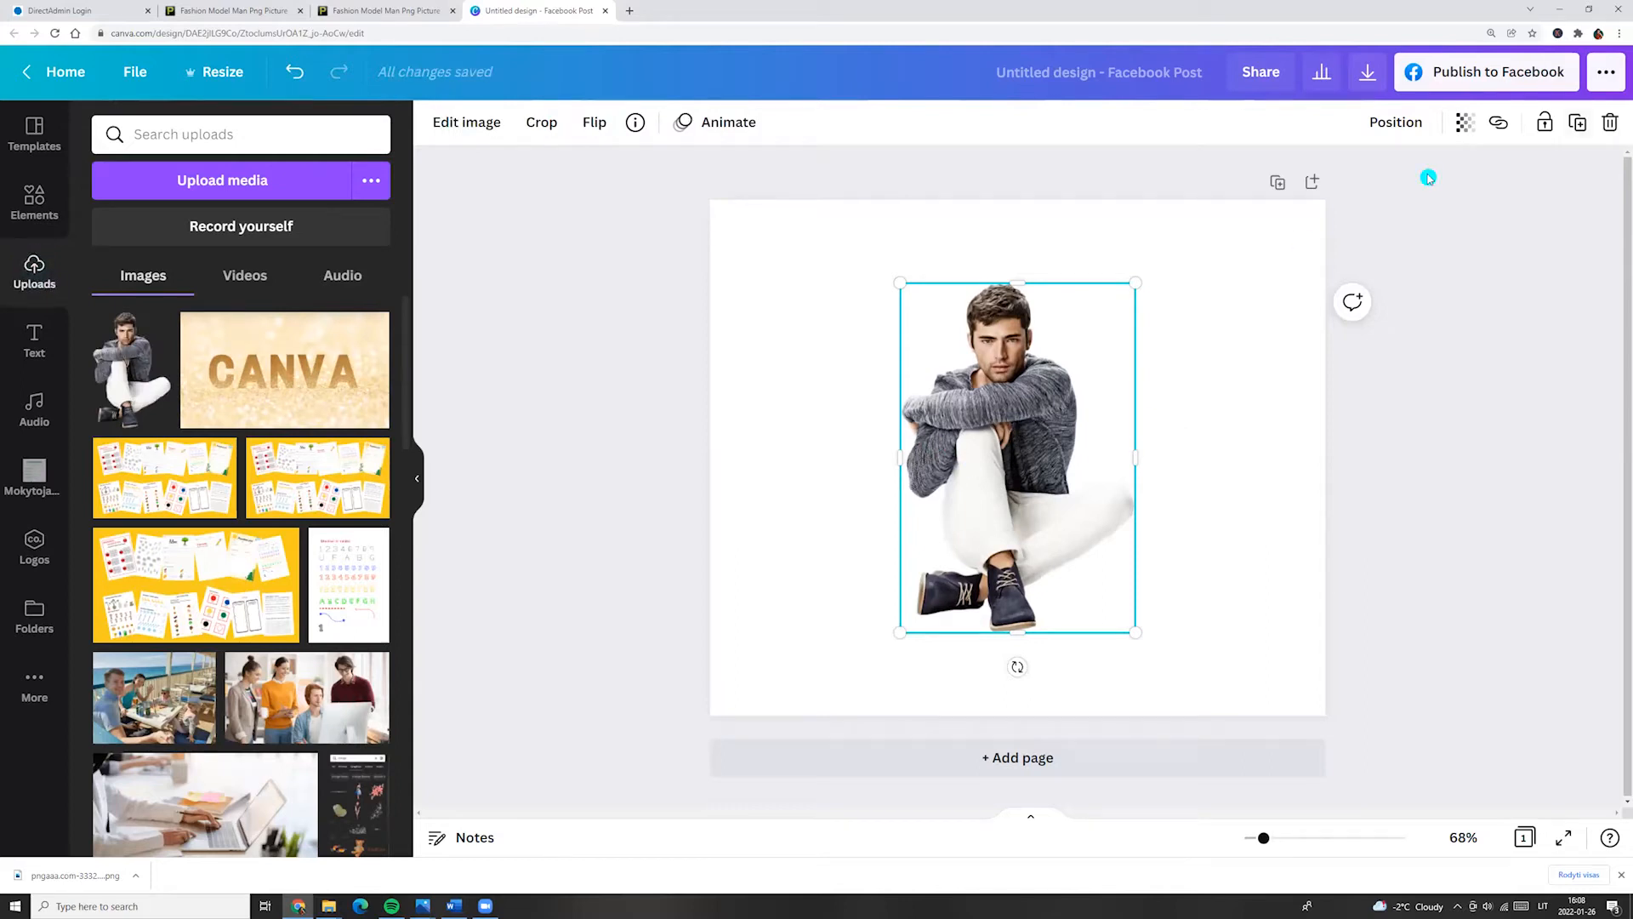
- Duplicate the man's image five times and move two of the copies apart, one to each side of the stack
key(ctrl+d)
key(ctrl+d)
key(ctrl+d)
key(ctrl+d)
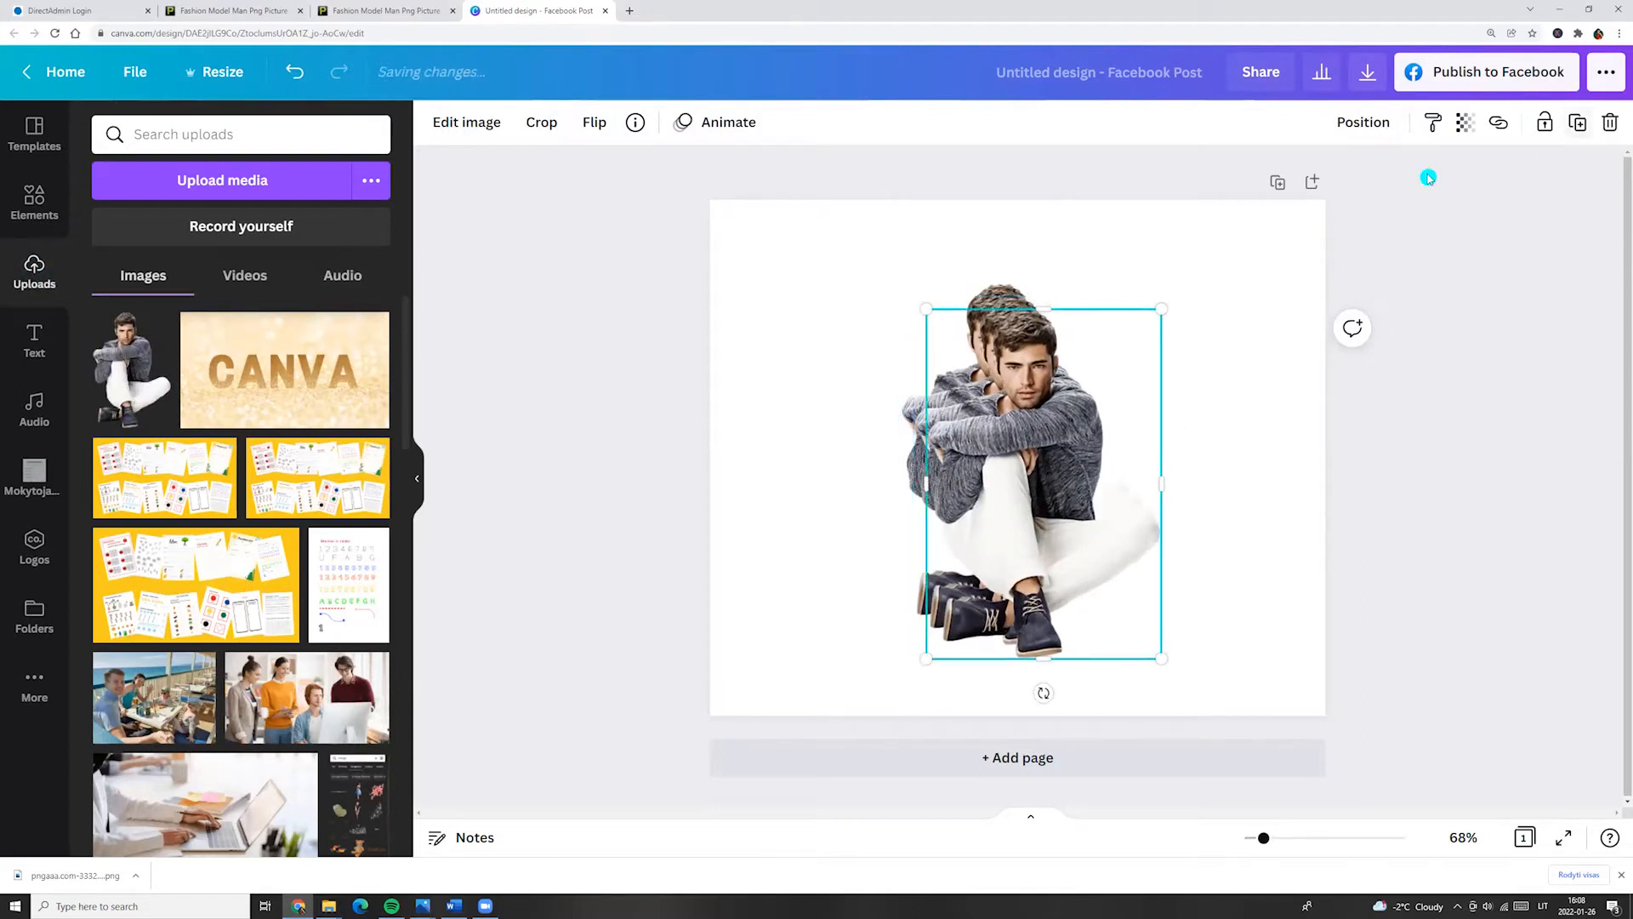
key(ctrl+d)
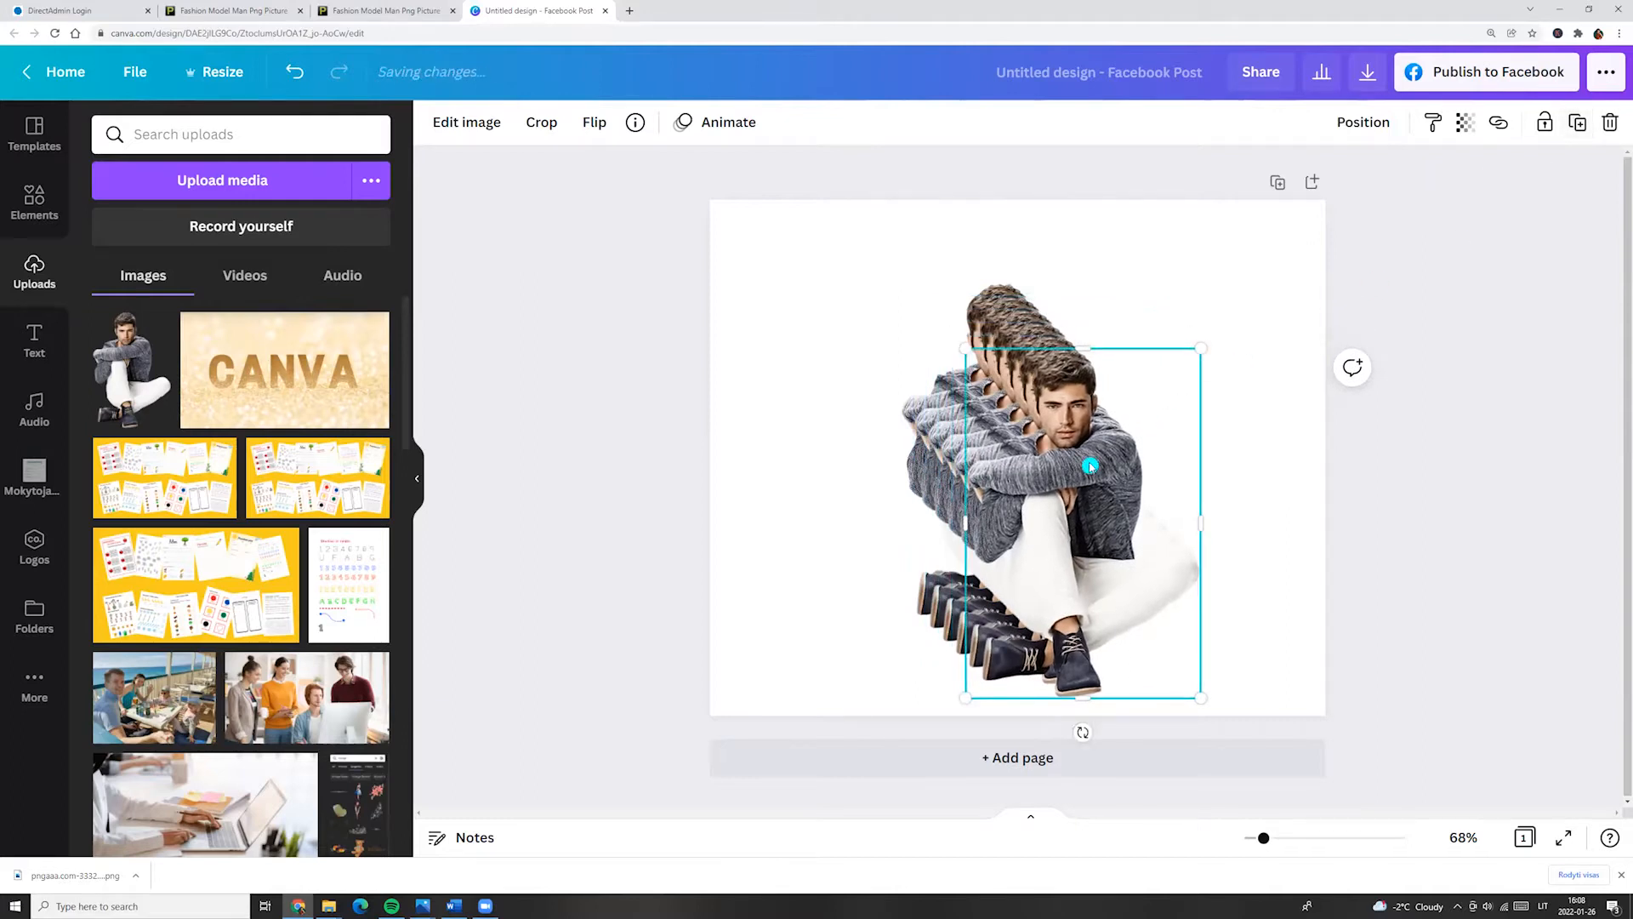
drag(1219, 437, 1365, 396)
drag(1046, 425, 900, 366)
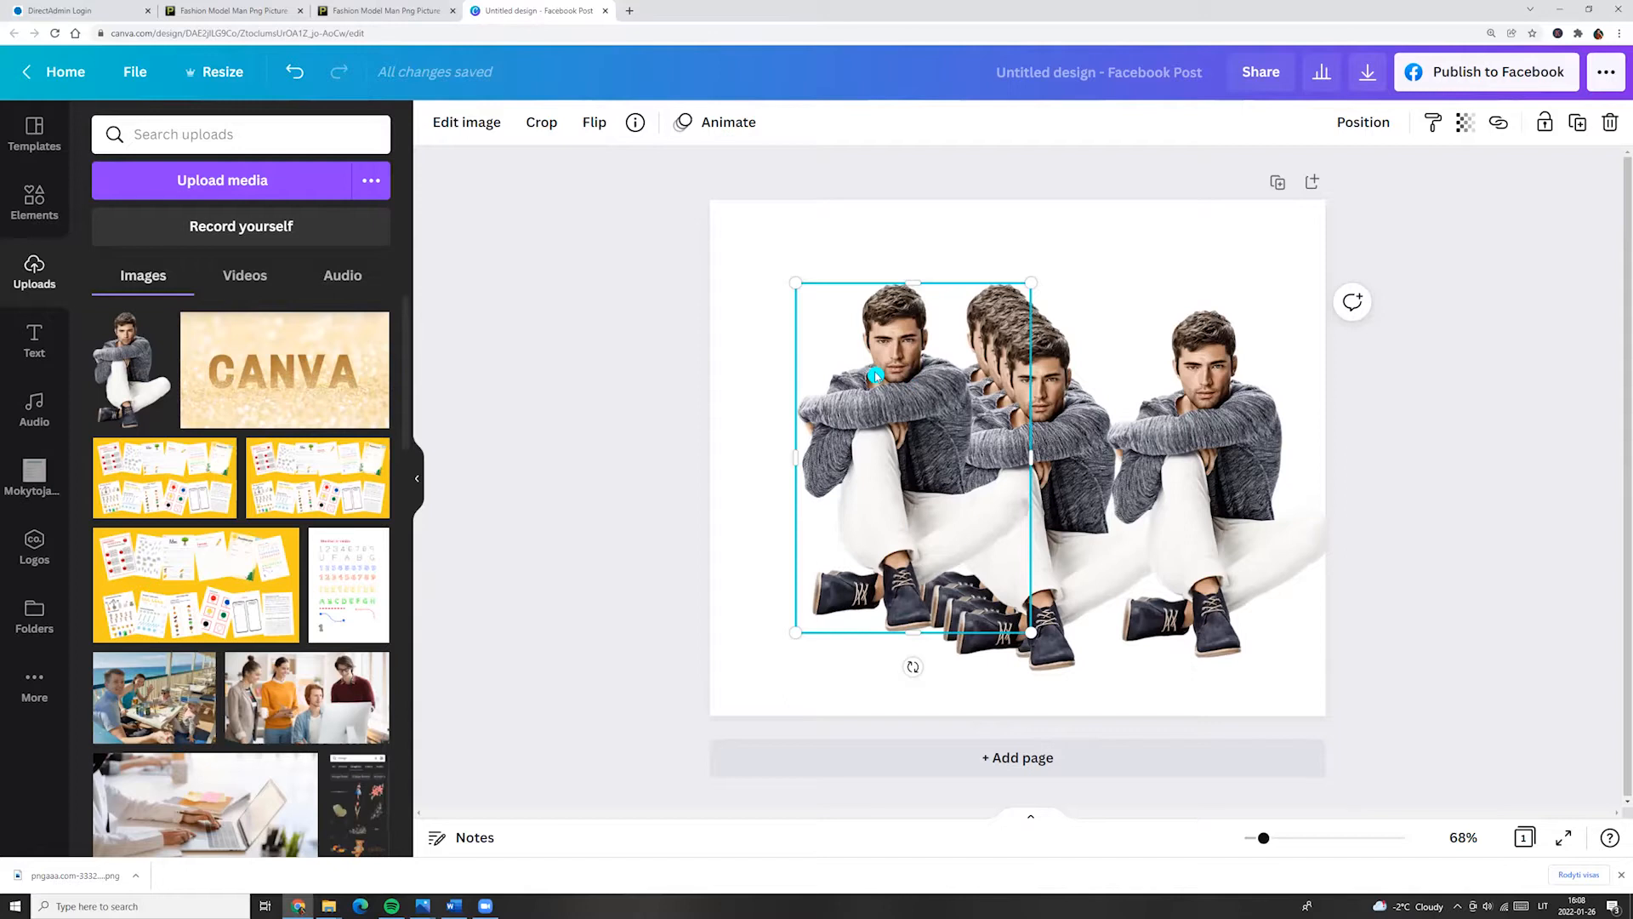
- Apply the Fuchsia duotone to the leftmost copy and move it to the page's left edge
click(502, 131)
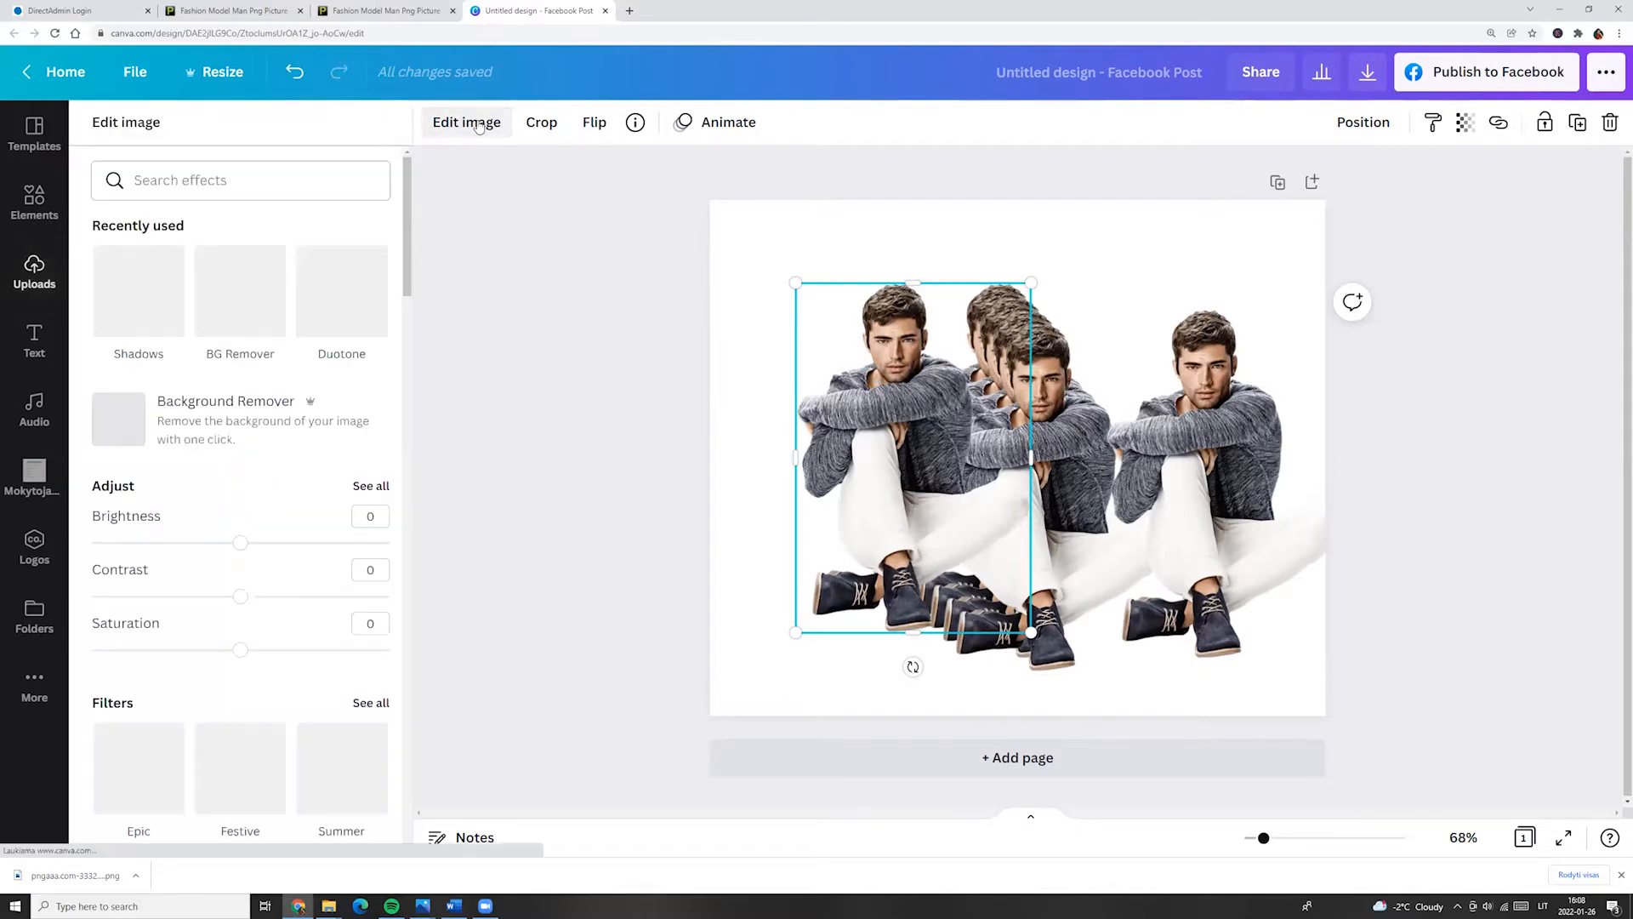
scroll(268, 462, down, 10)
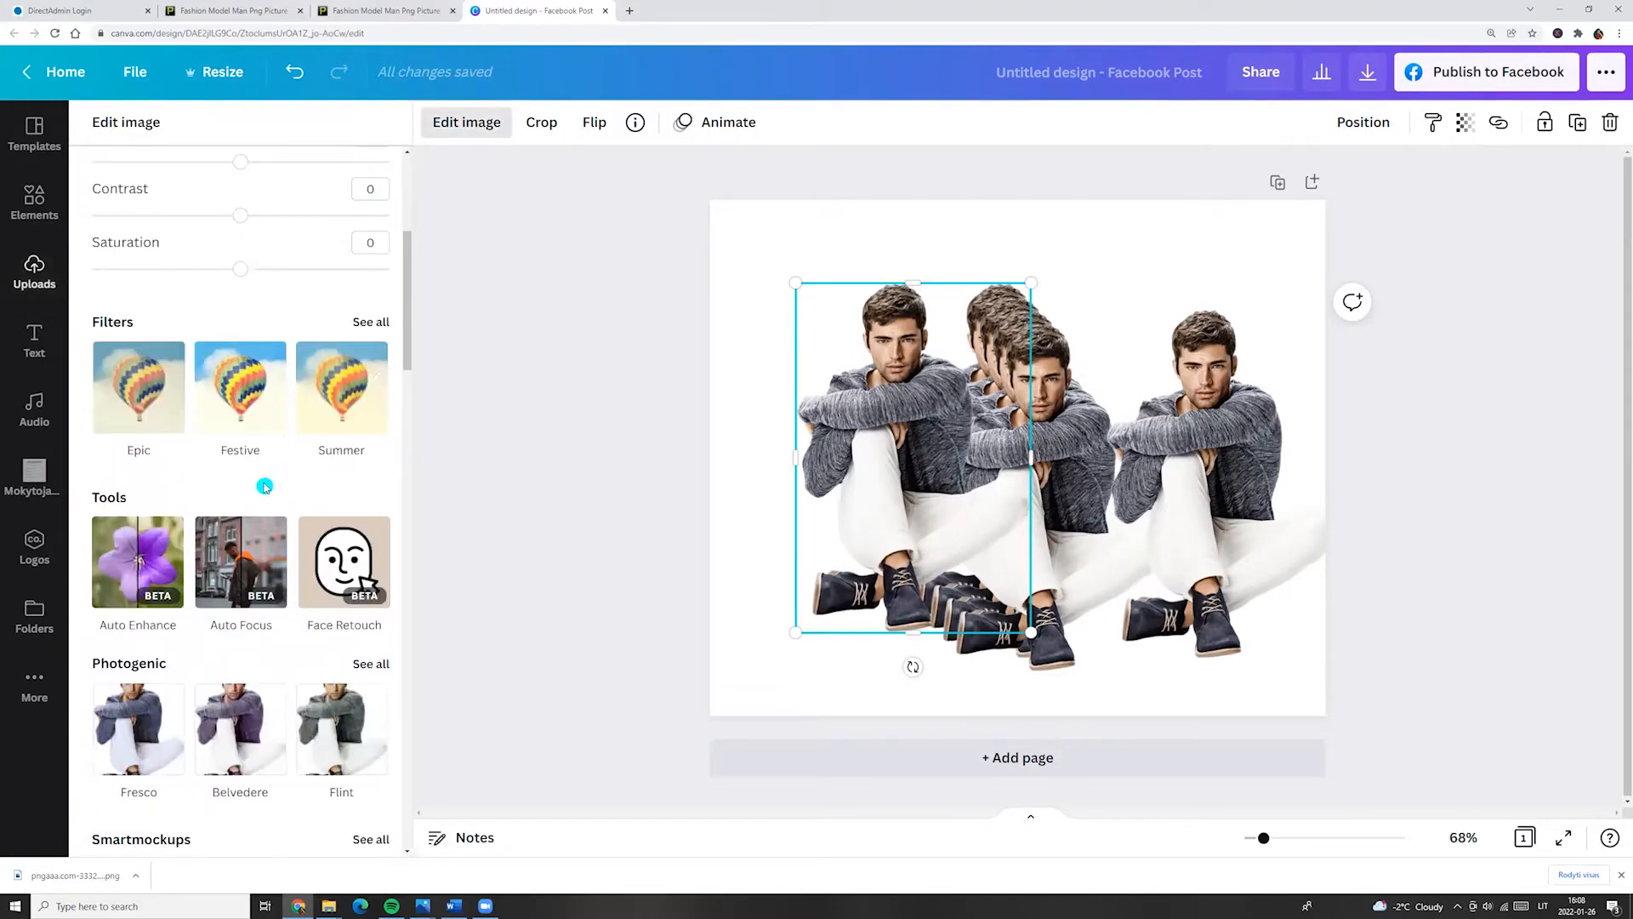
scroll(265, 487, down, 5)
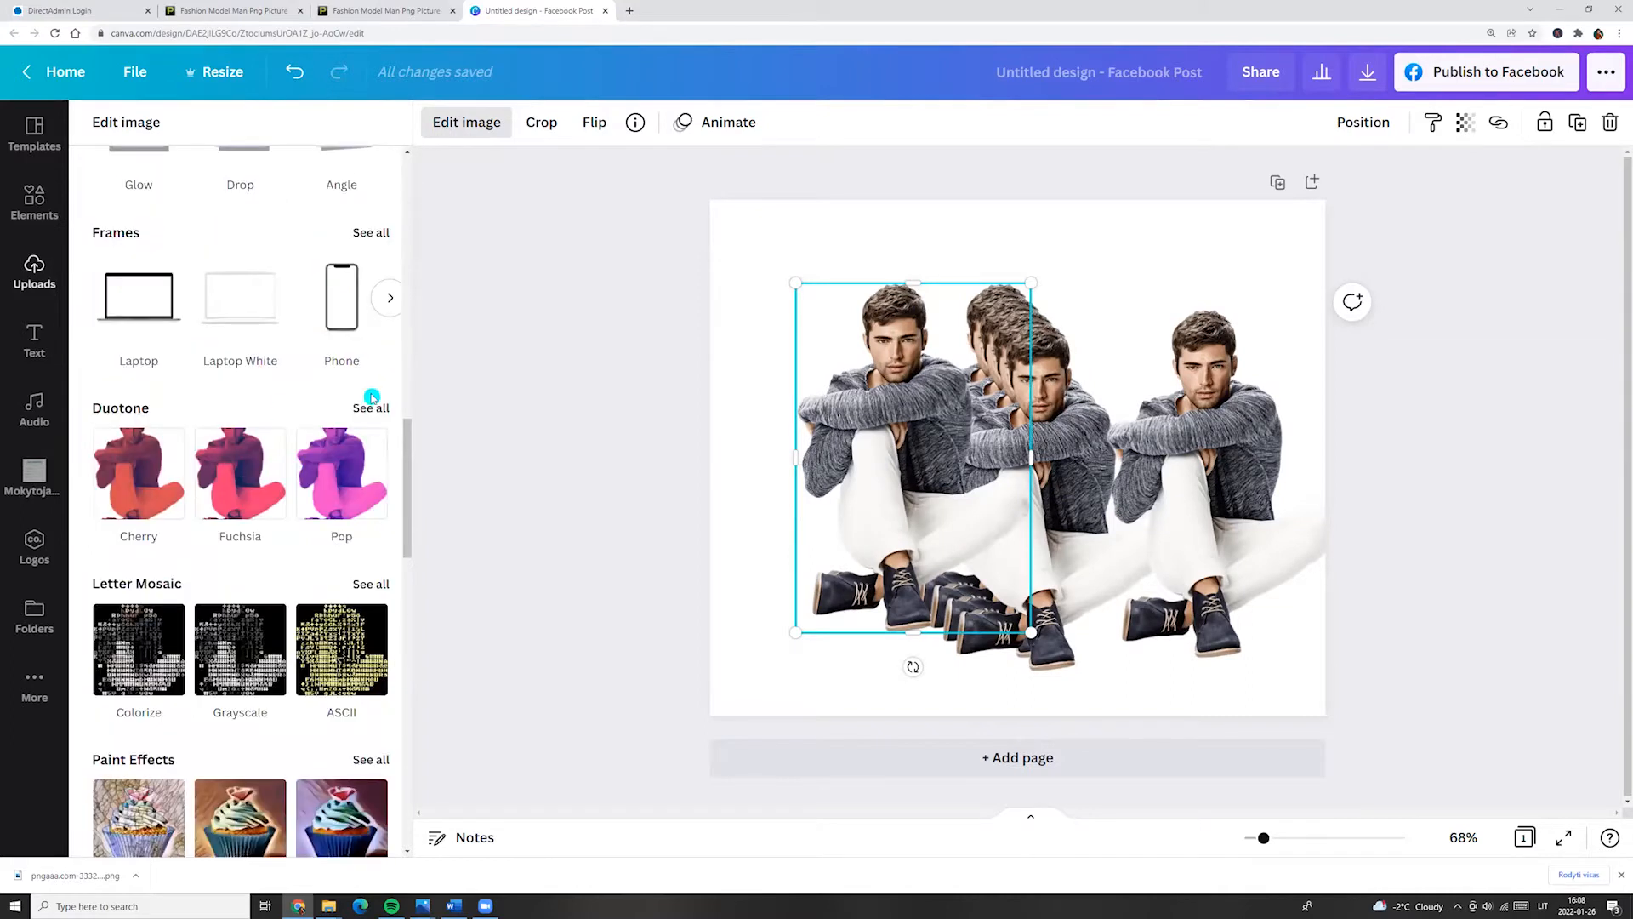
click(367, 405)
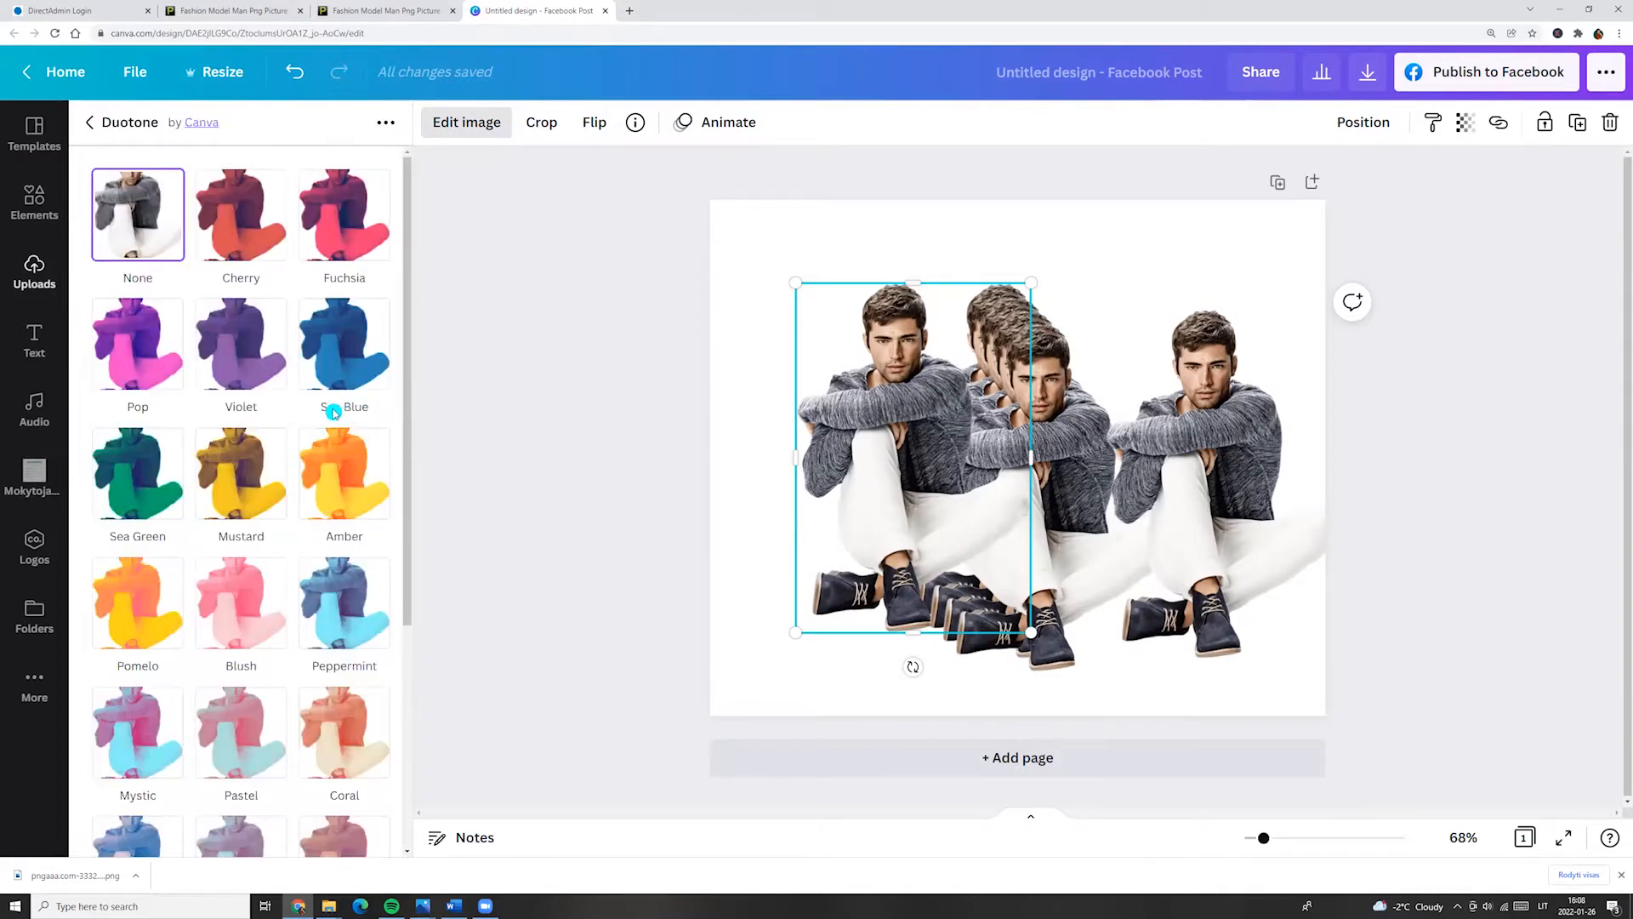
click(339, 230)
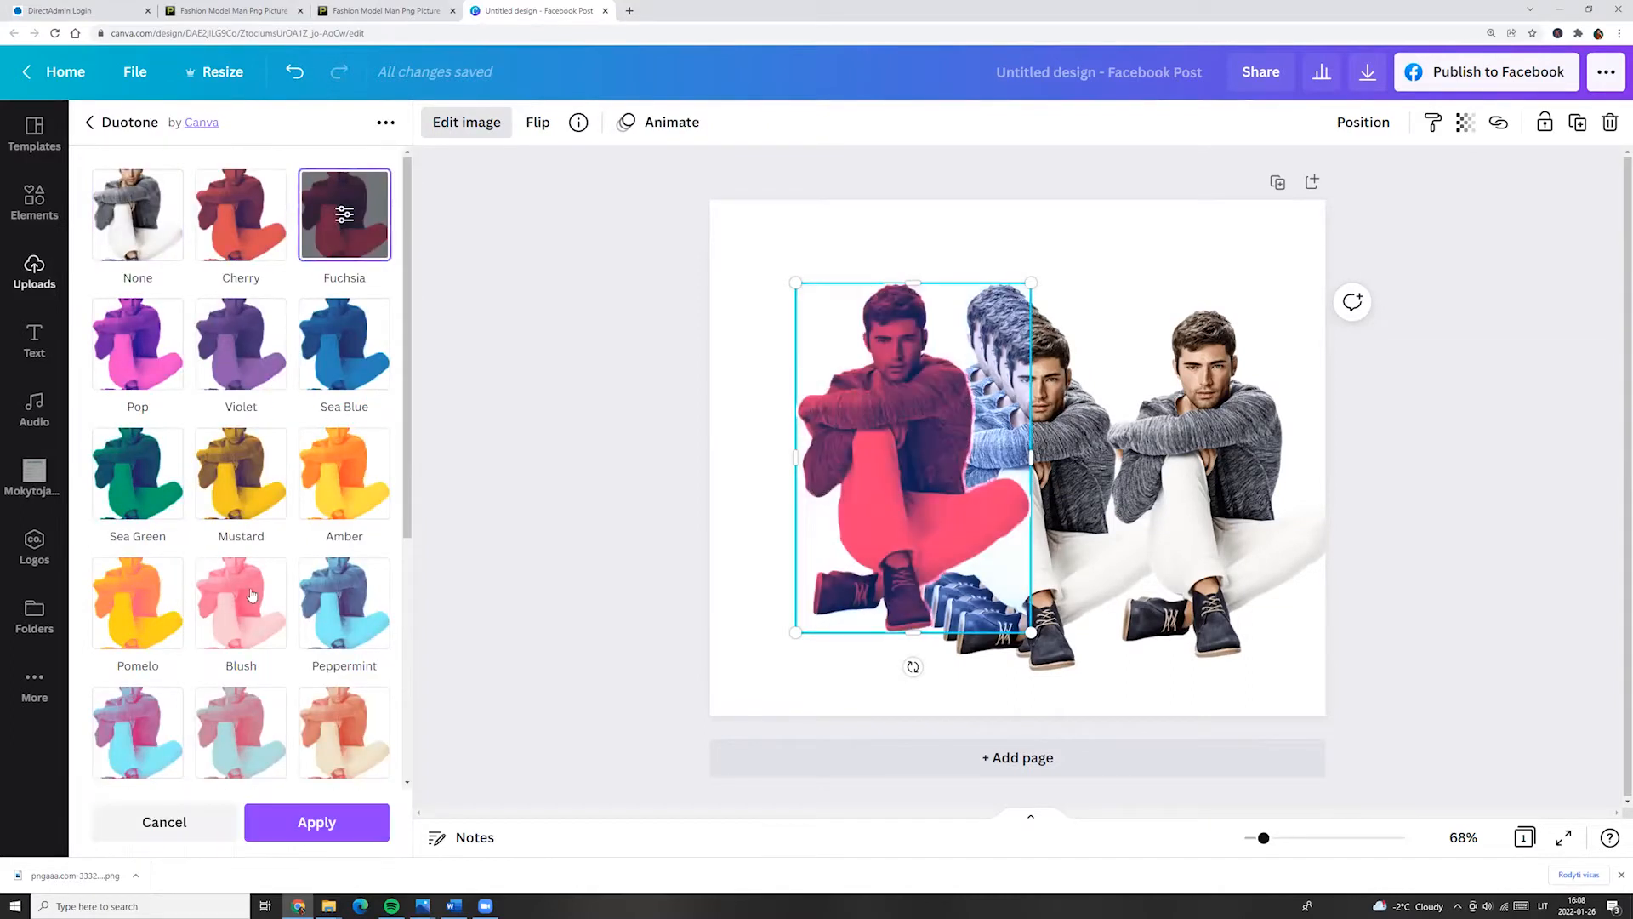
click(313, 819)
drag(908, 483, 822, 474)
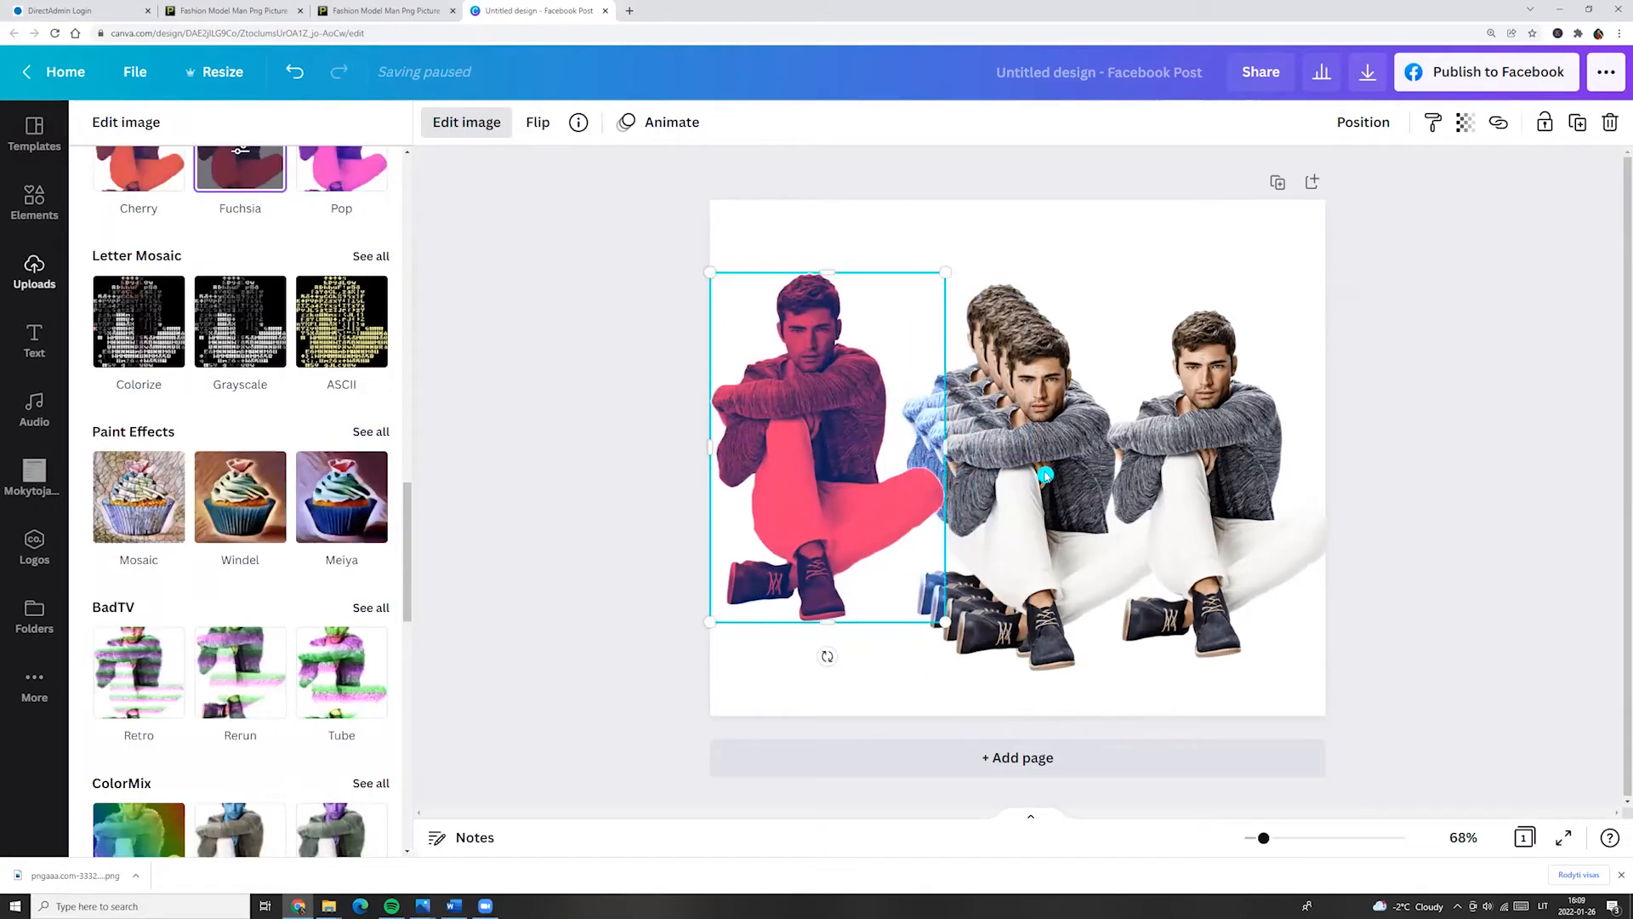
- Apply the Sea Green duotone to the front copy of the stack and move it up behind the fuchsia one
click(1018, 474)
scroll(278, 418, up, 3)
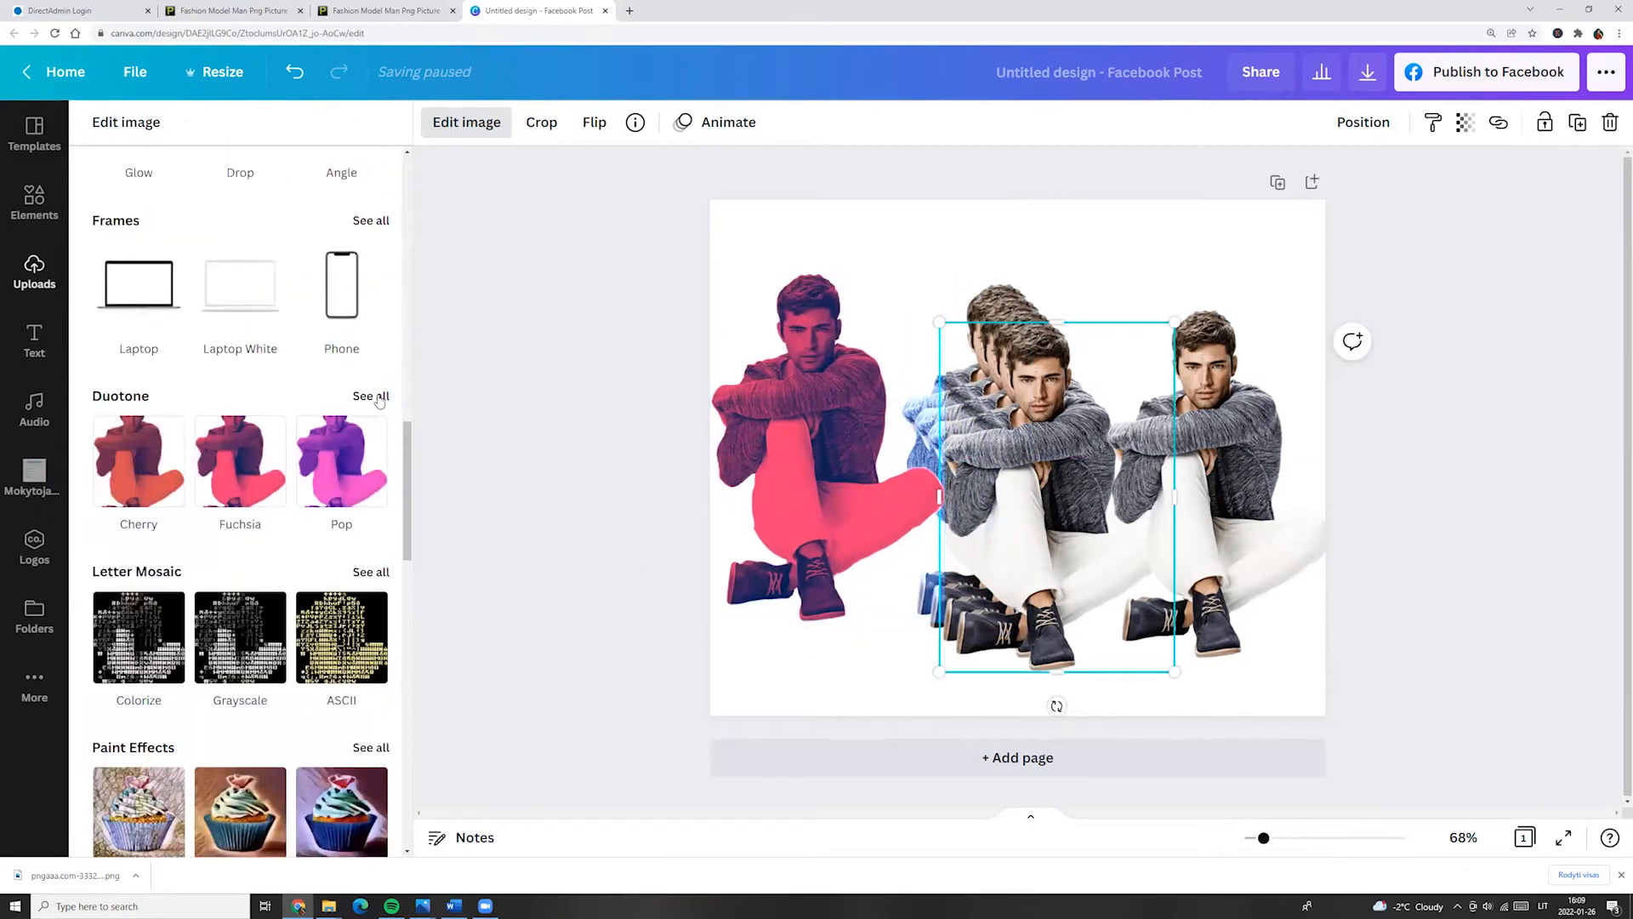
click(369, 394)
click(125, 492)
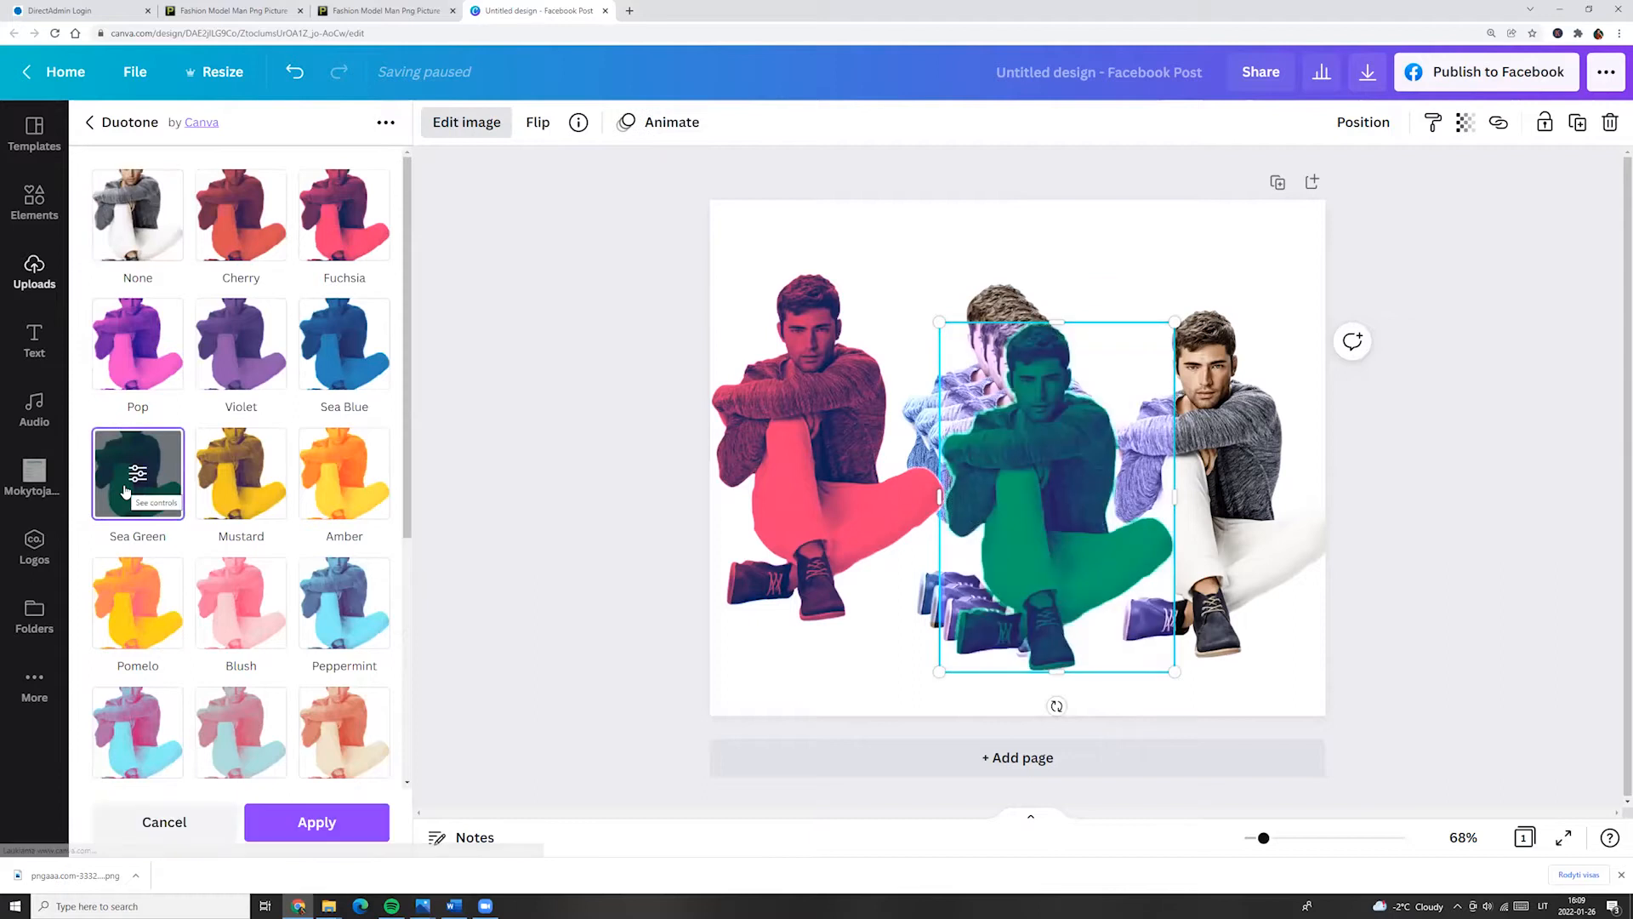
click(343, 818)
drag(1024, 542, 881, 427)
- Move another uncoloured copy to the lower left of the page and give it the orange-and-yellow Pomelo duotone
drag(1083, 474, 916, 495)
click(371, 399)
click(135, 321)
click(336, 820)
- Apply the Myrtle duotone to the uncoloured copy in the upper right and move it toward the coloured copies
click(1106, 426)
click(371, 399)
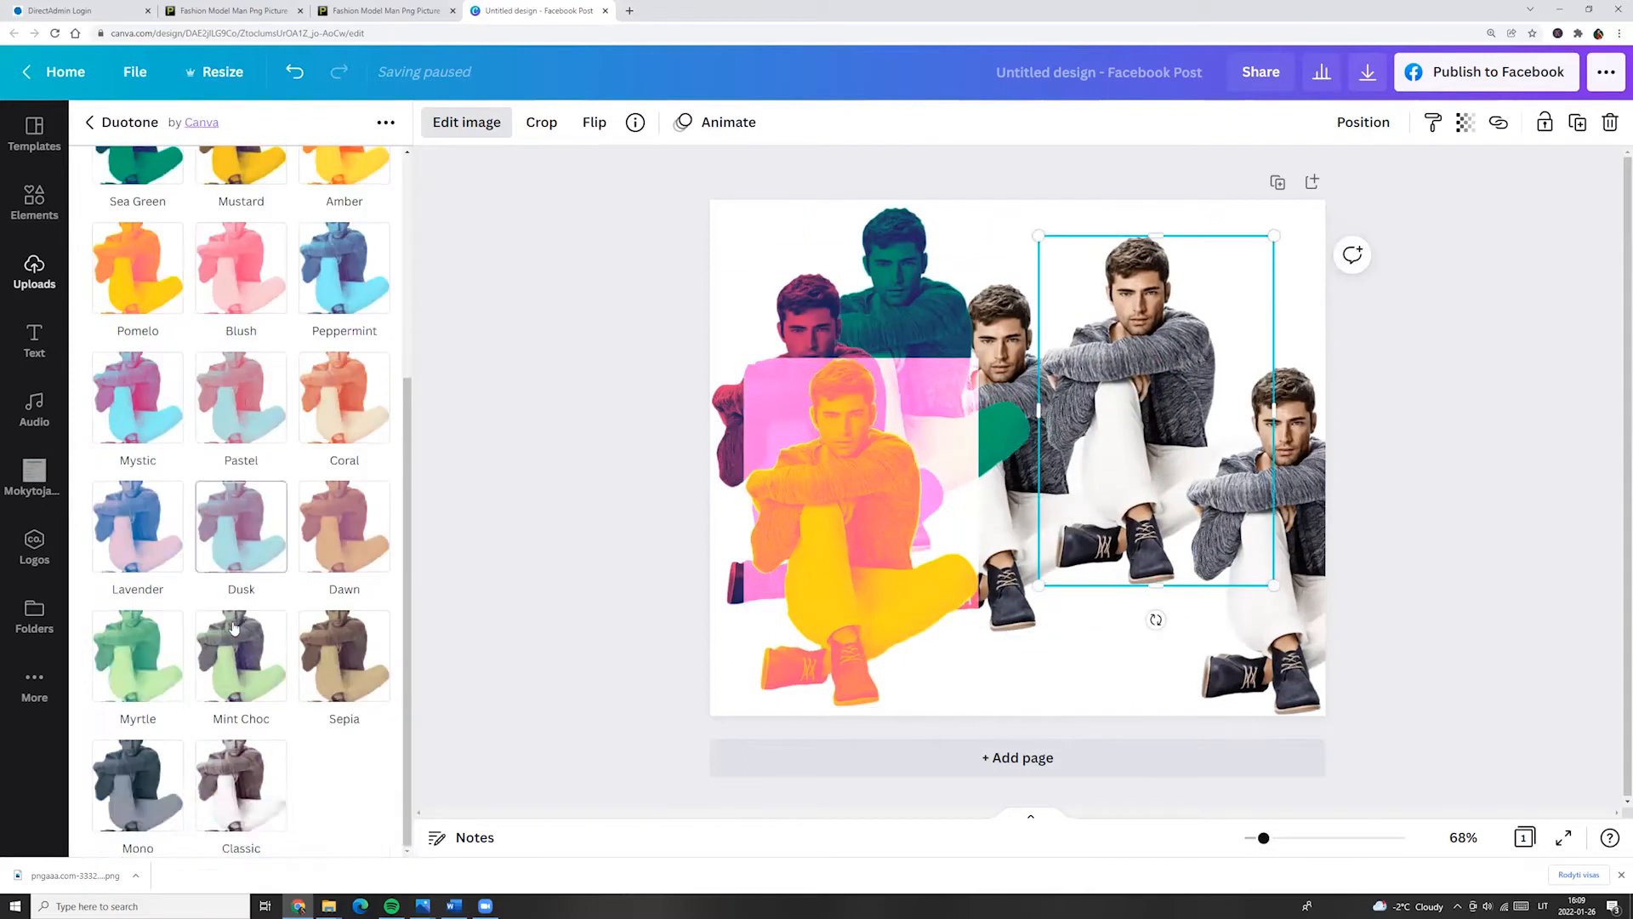
click(139, 656)
click(317, 820)
drag(1117, 444, 962, 439)
- Apply the Mustard duotone to the uncoloured copy near the middle of the page
click(371, 399)
click(241, 473)
click(343, 824)
- Spread the copies out: sea green to the left edge, mustard right of centre, and the uncoloured one fully onto the page's right side
drag(895, 264, 841, 277)
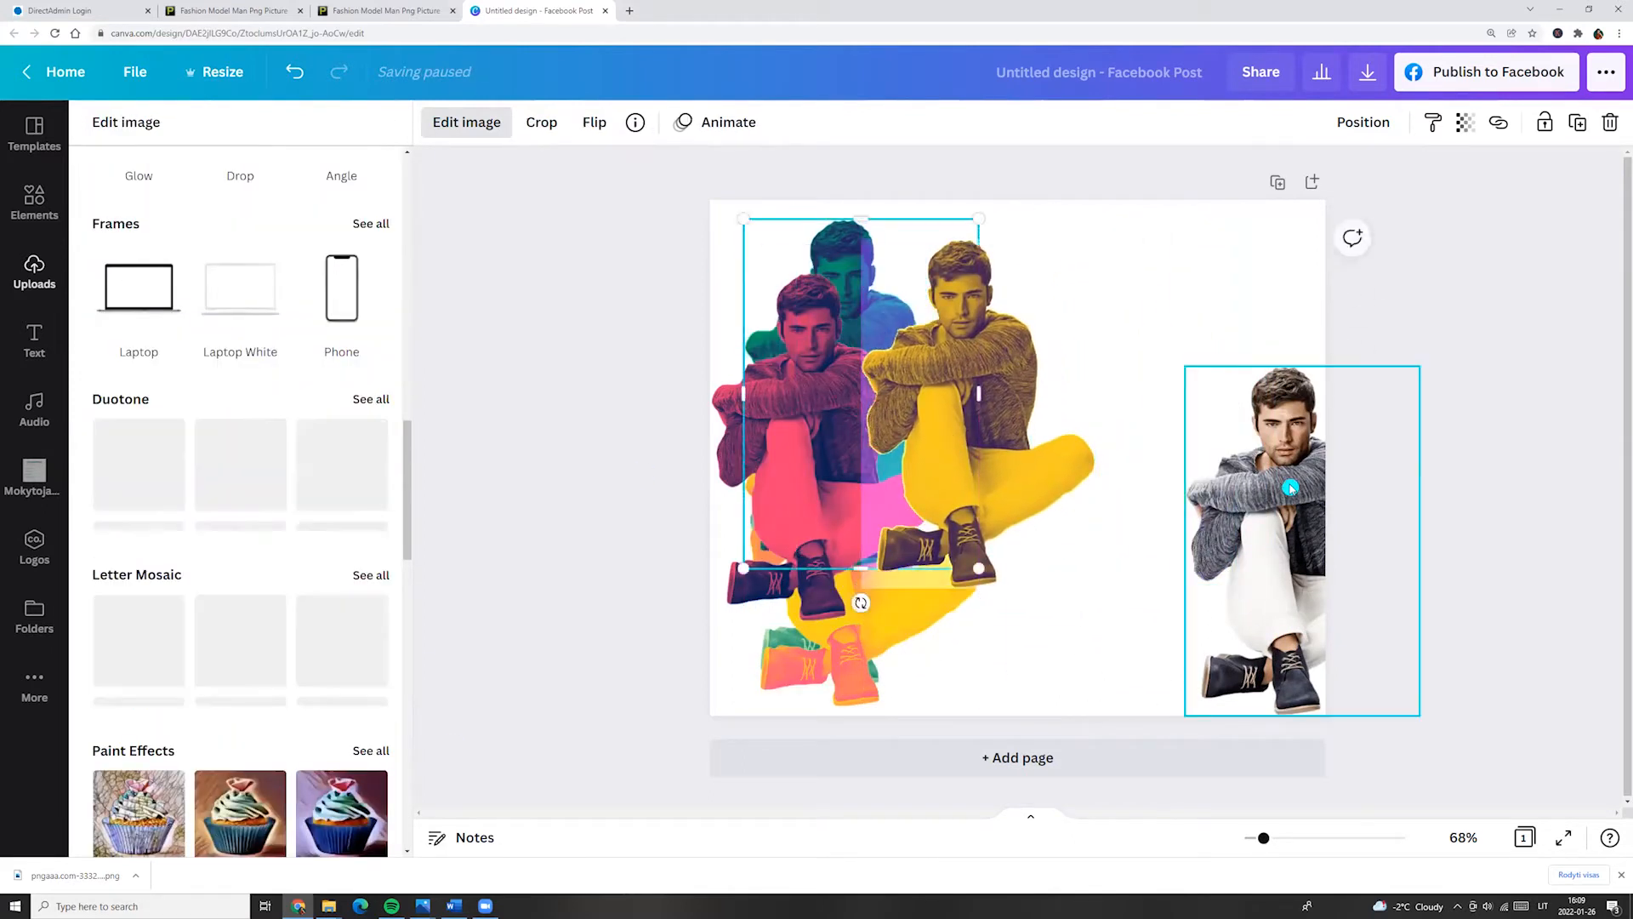
drag(1296, 485, 1225, 412)
click(996, 398)
drag(838, 281, 768, 294)
drag(986, 412, 1088, 415)
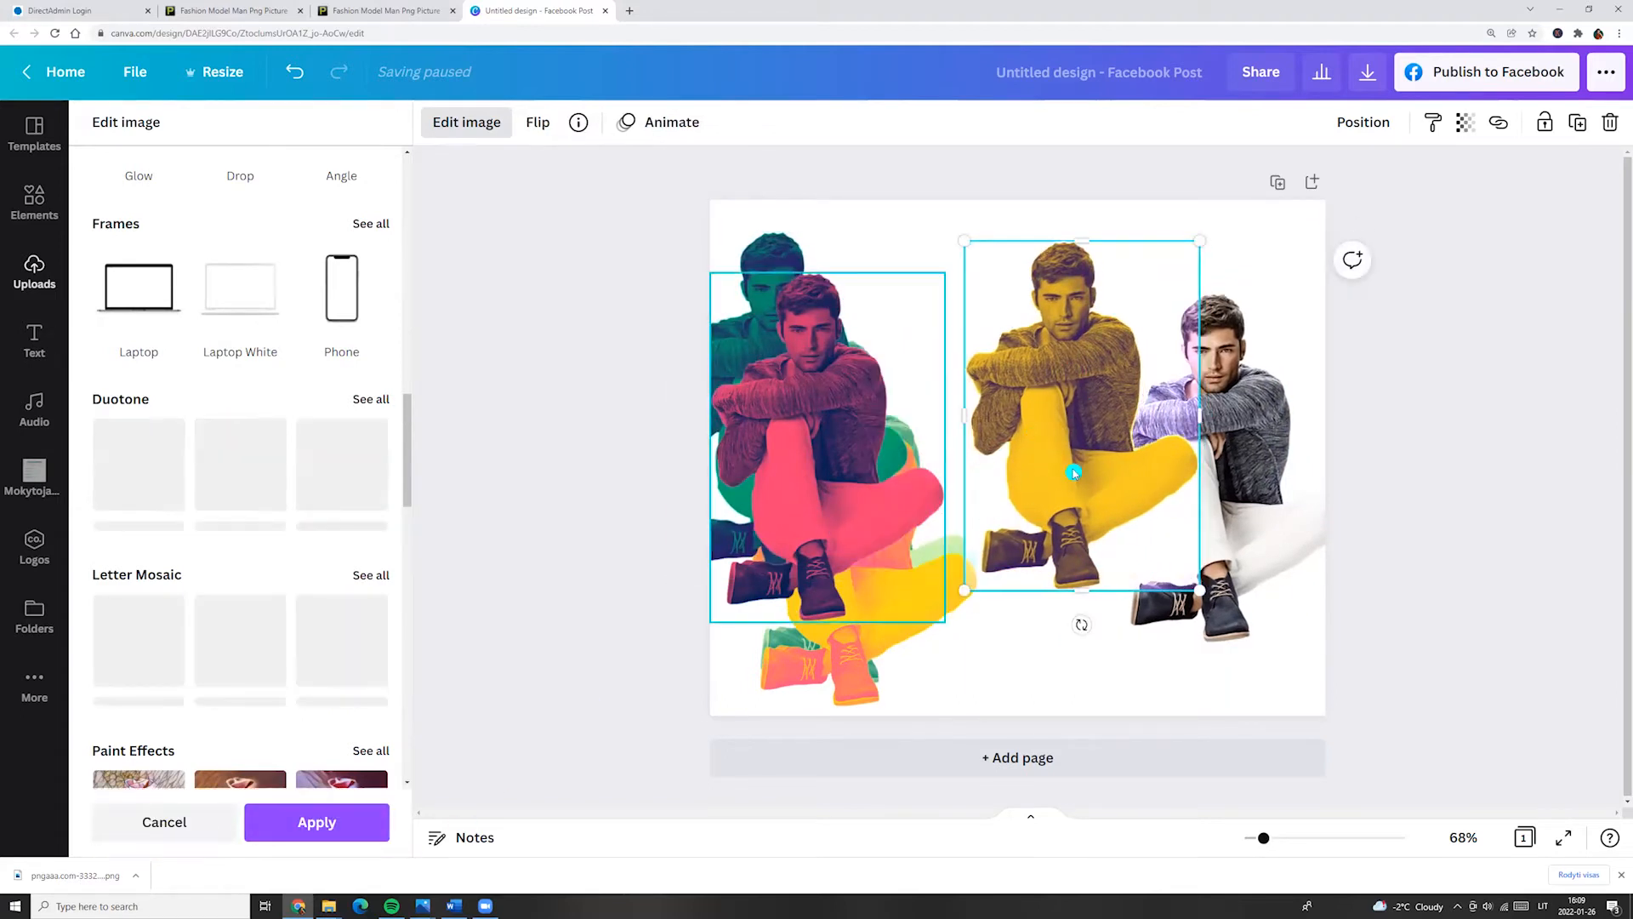
click(329, 829)
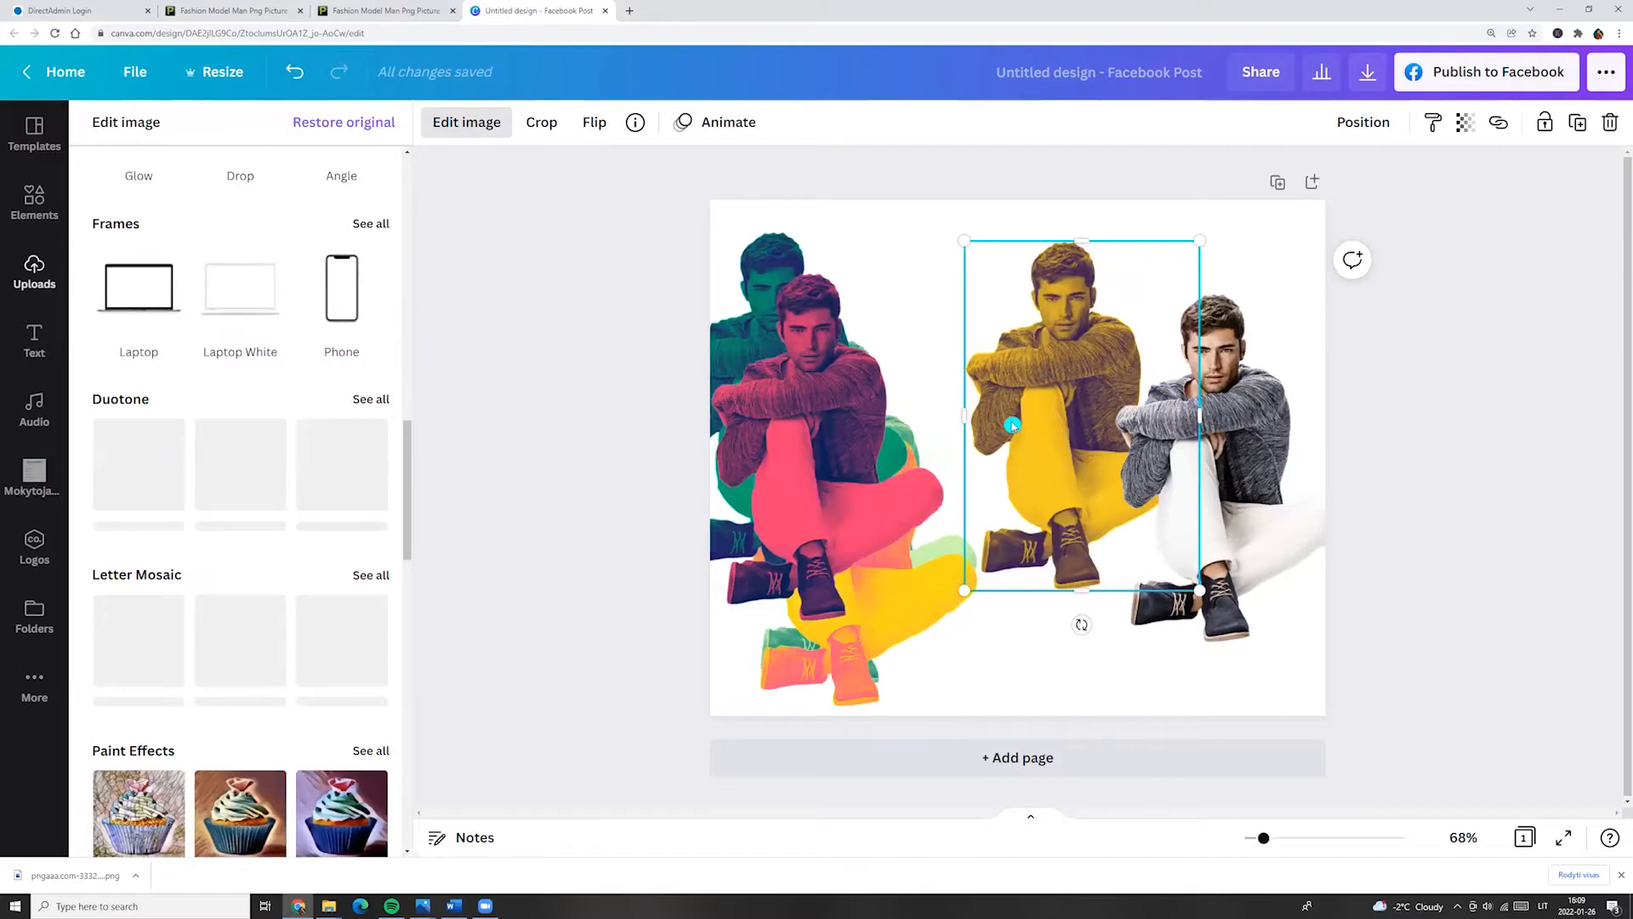
- Add a Glow shadow to the mustard copy with transparency 100 and blur 0
scroll(189, 444, up, 3)
scroll(189, 444, up, 5)
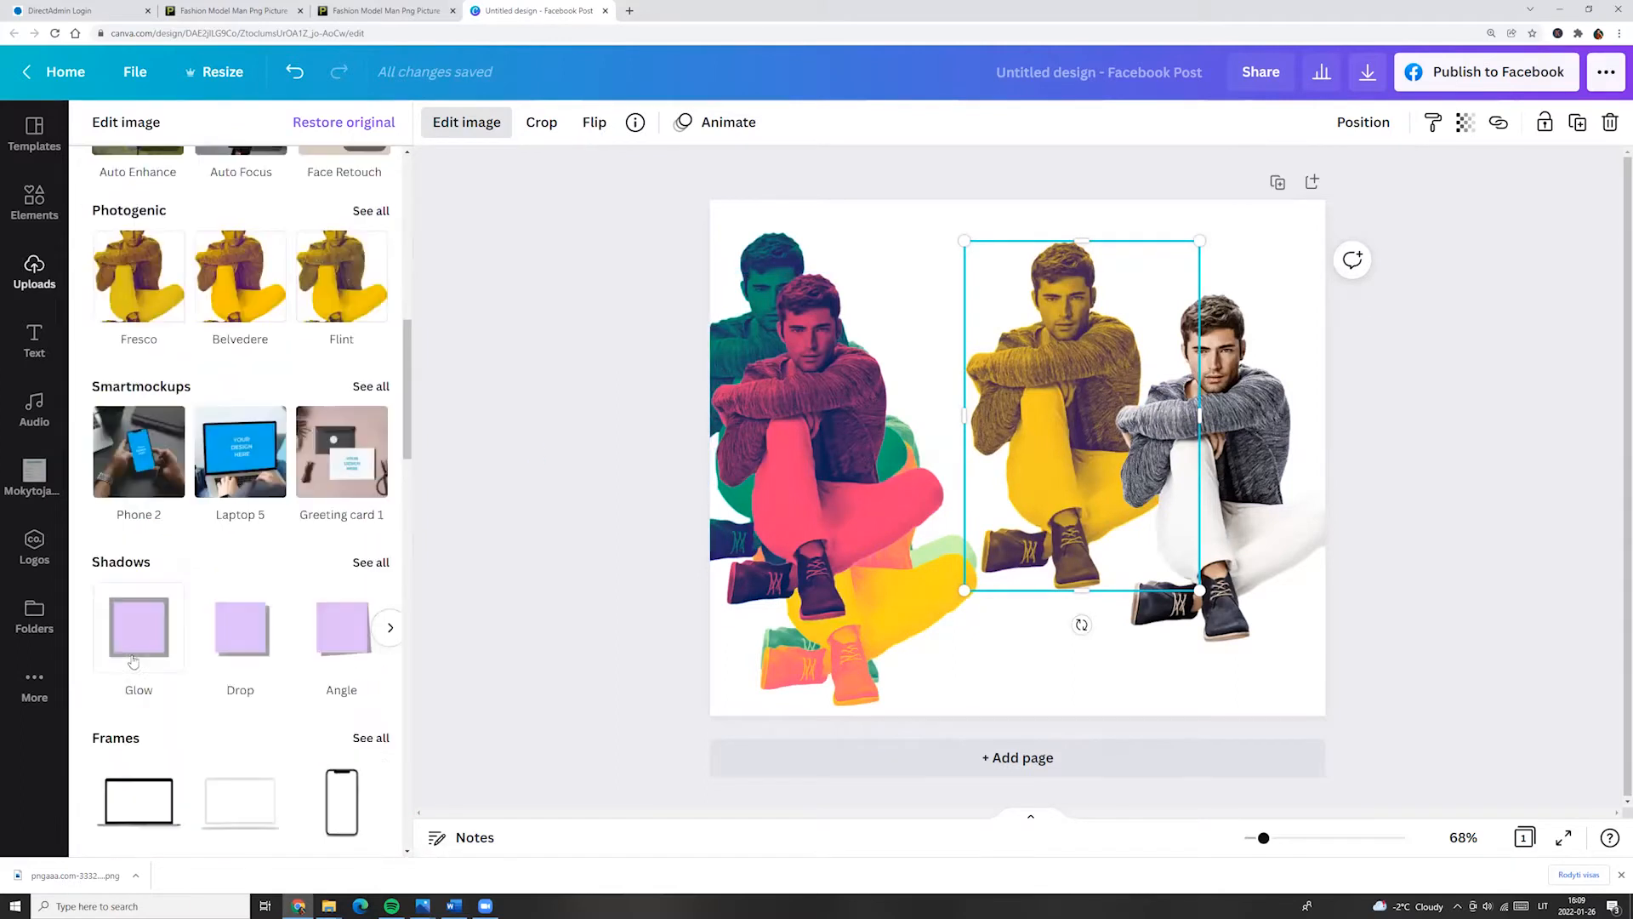
click(368, 564)
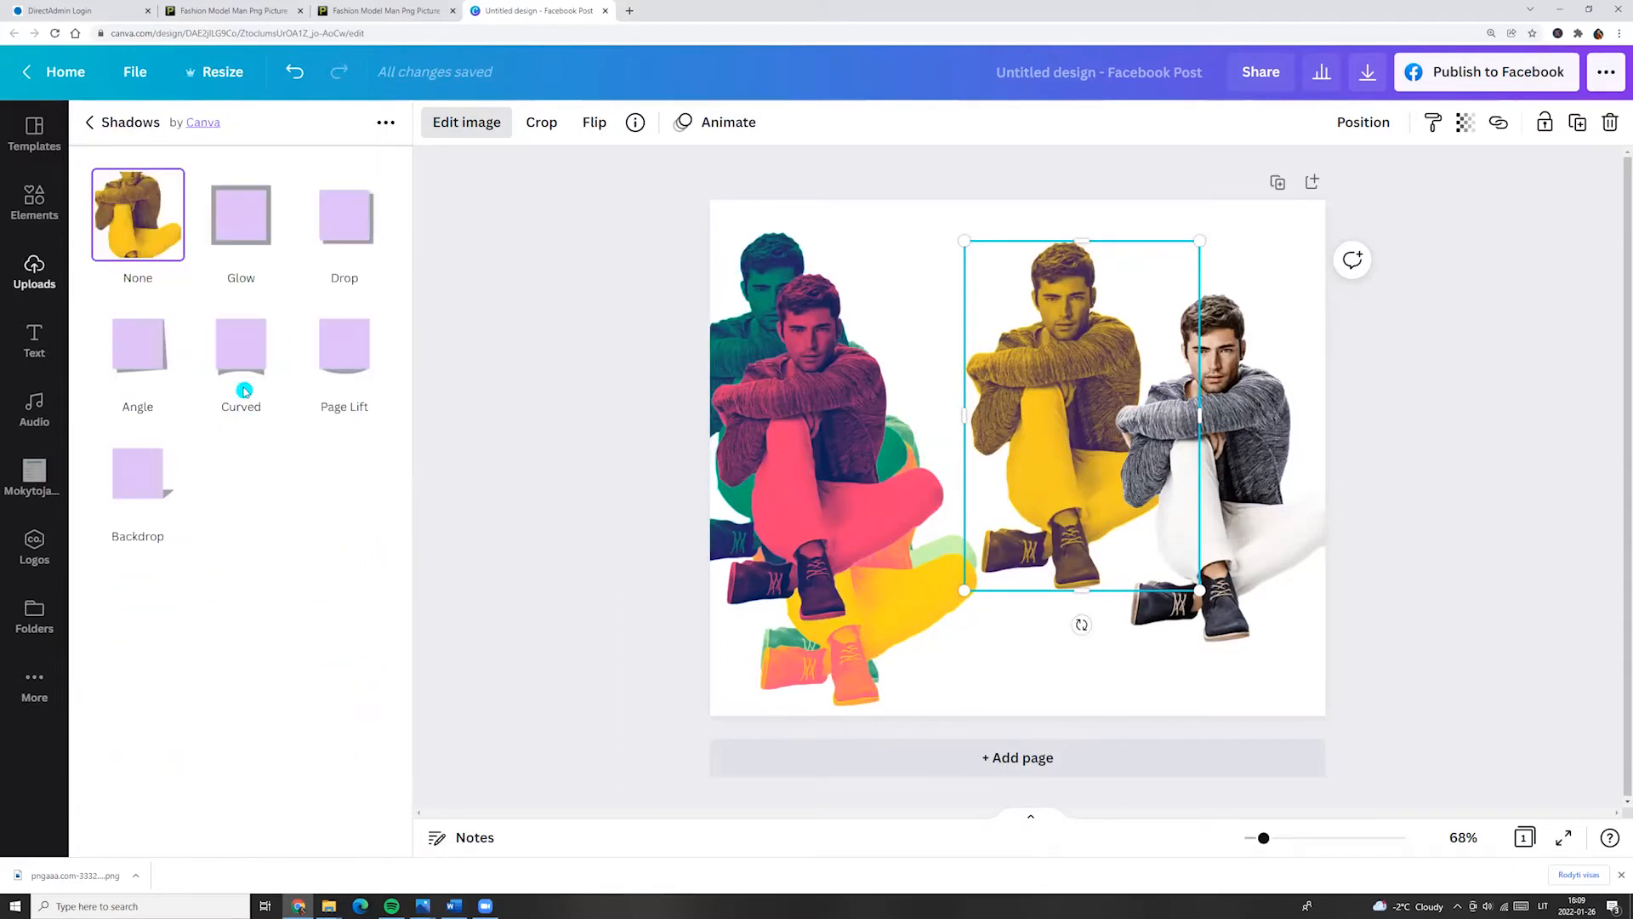
click(253, 229)
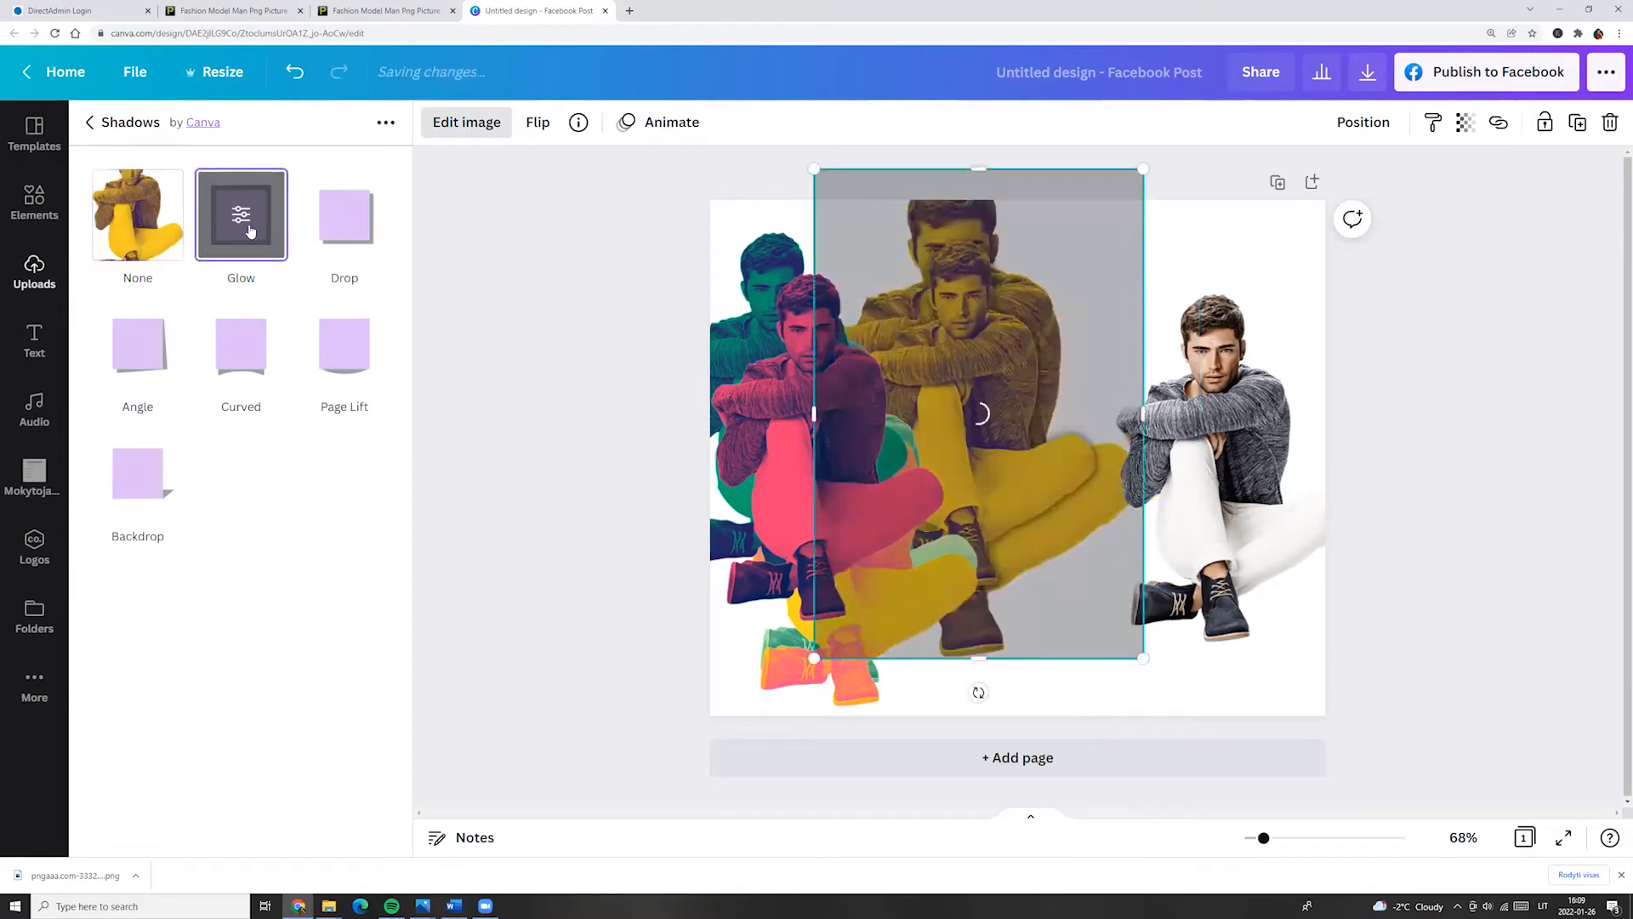
click(245, 228)
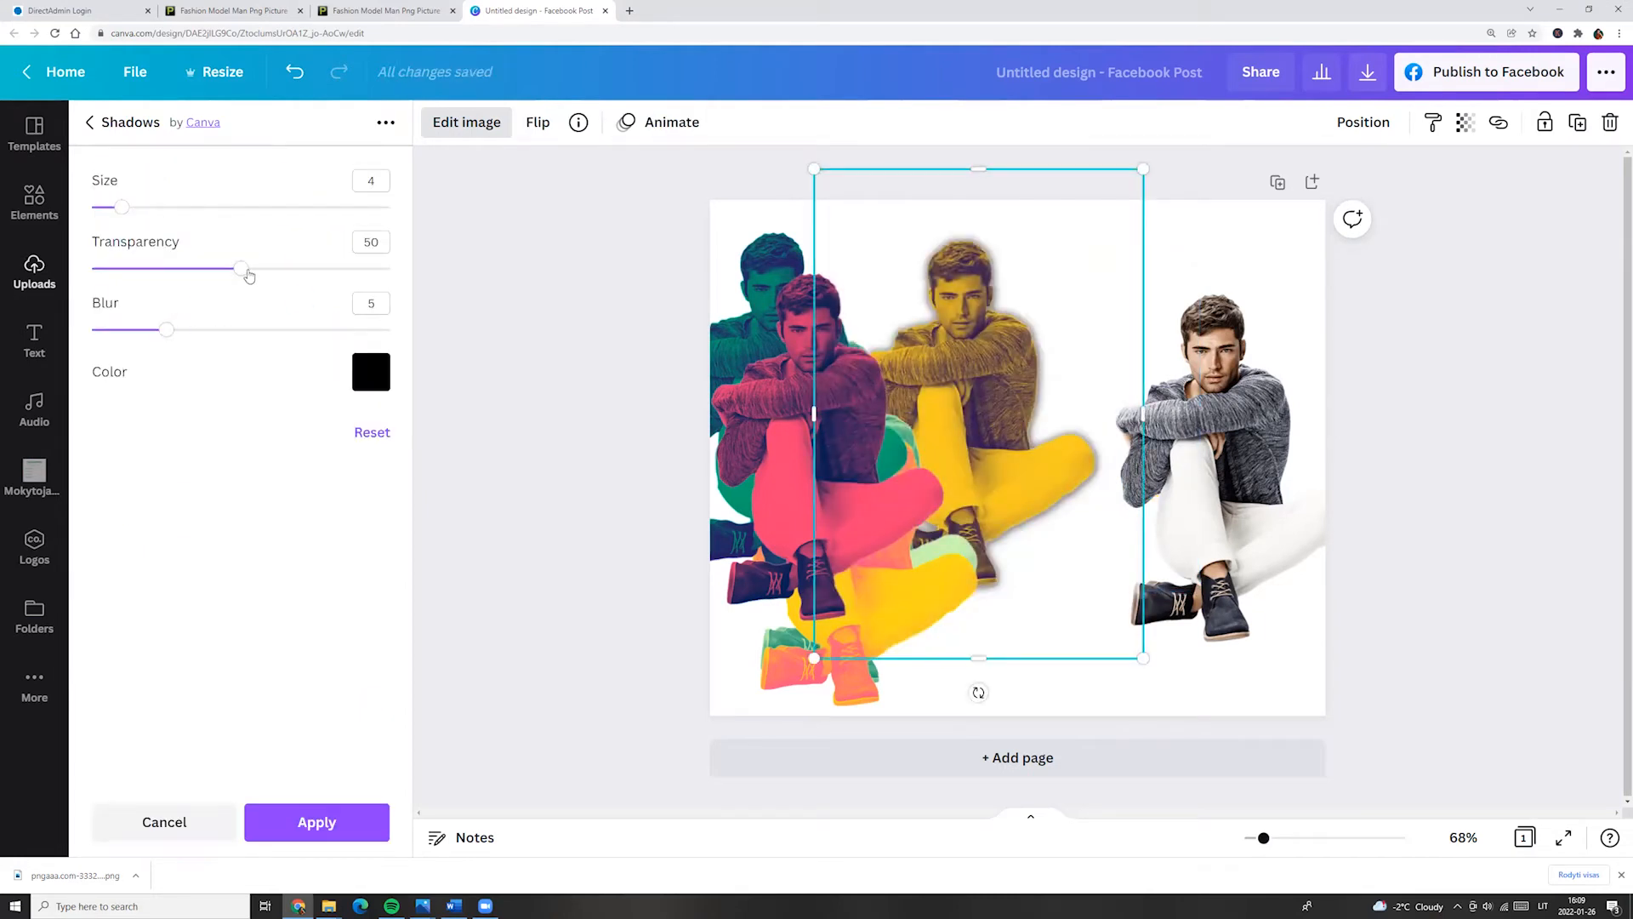
drag(249, 275, 456, 281)
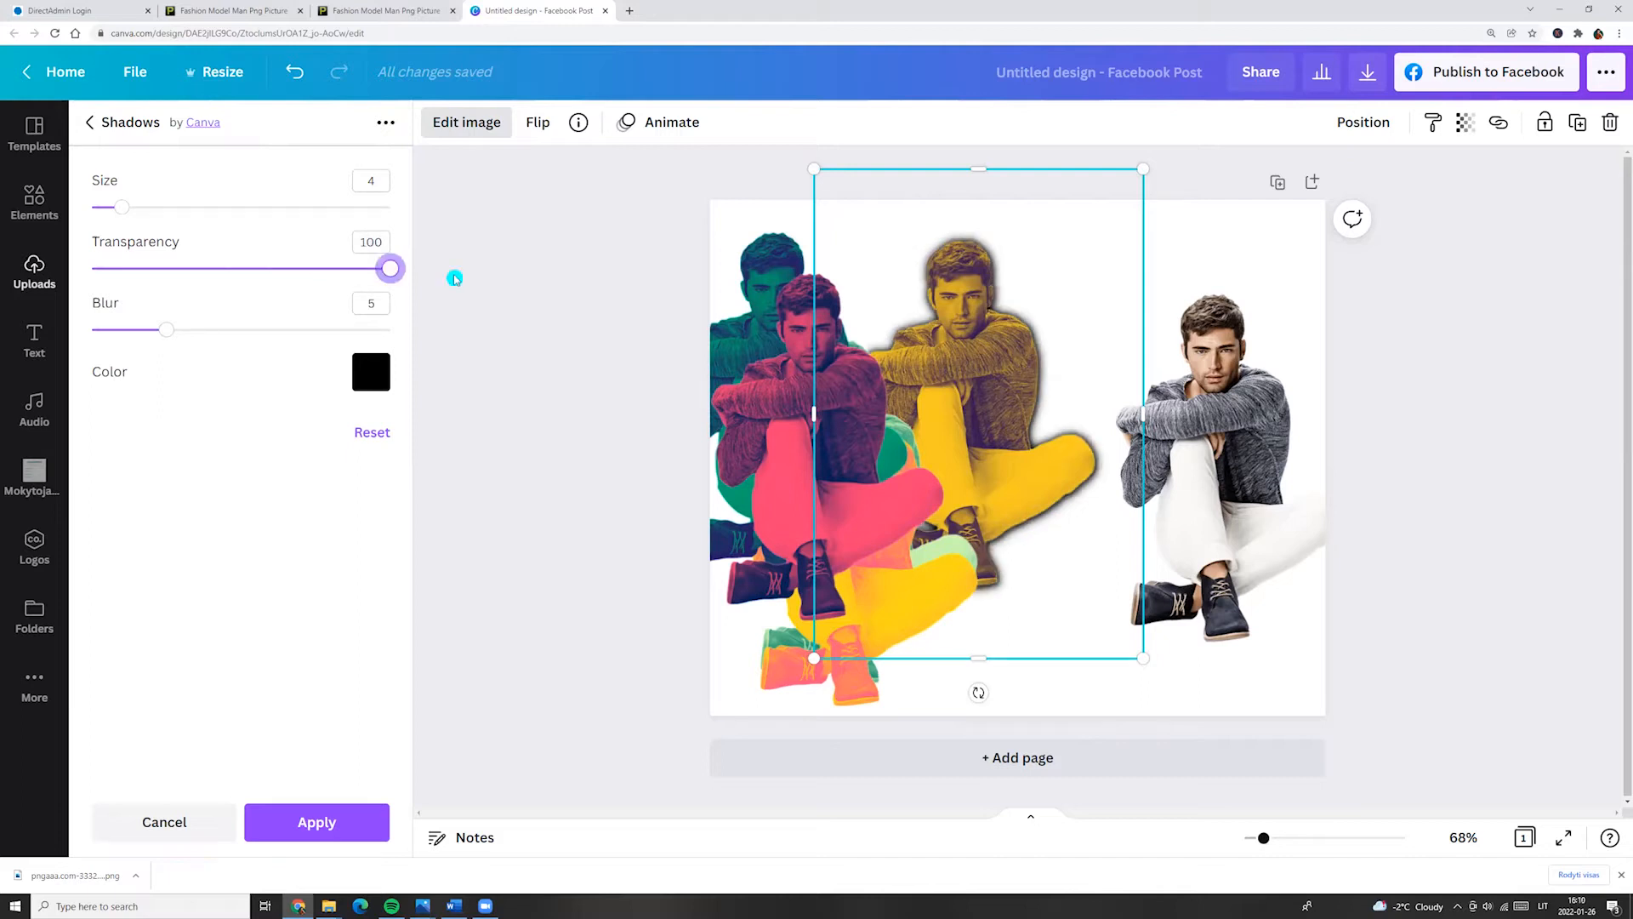
drag(173, 332, 24, 312)
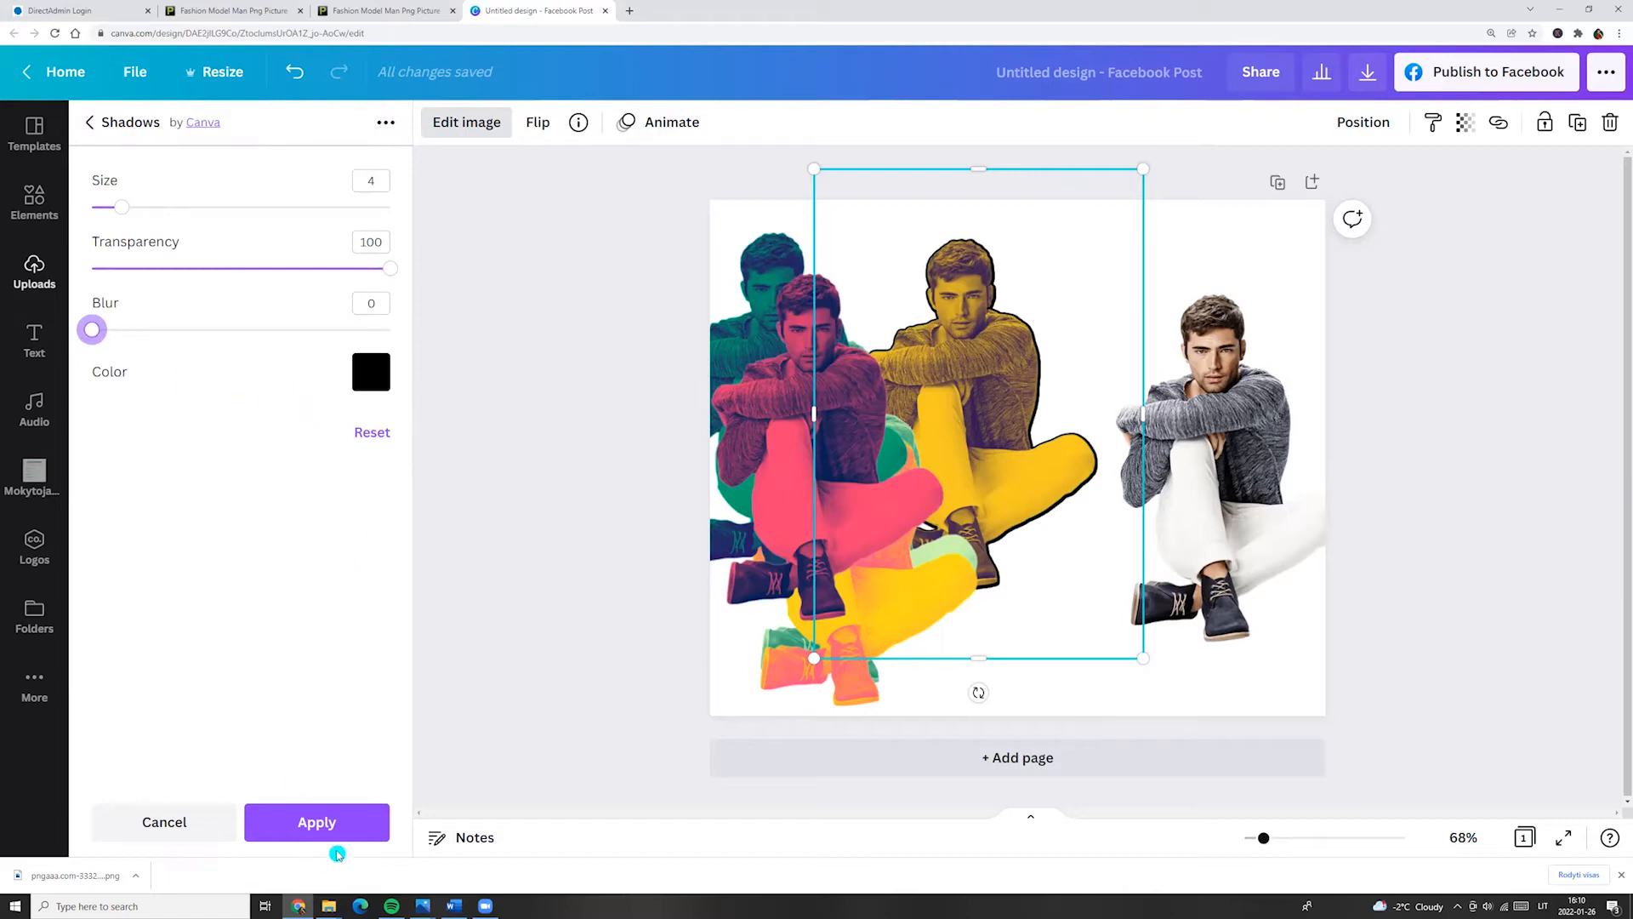
click(319, 823)
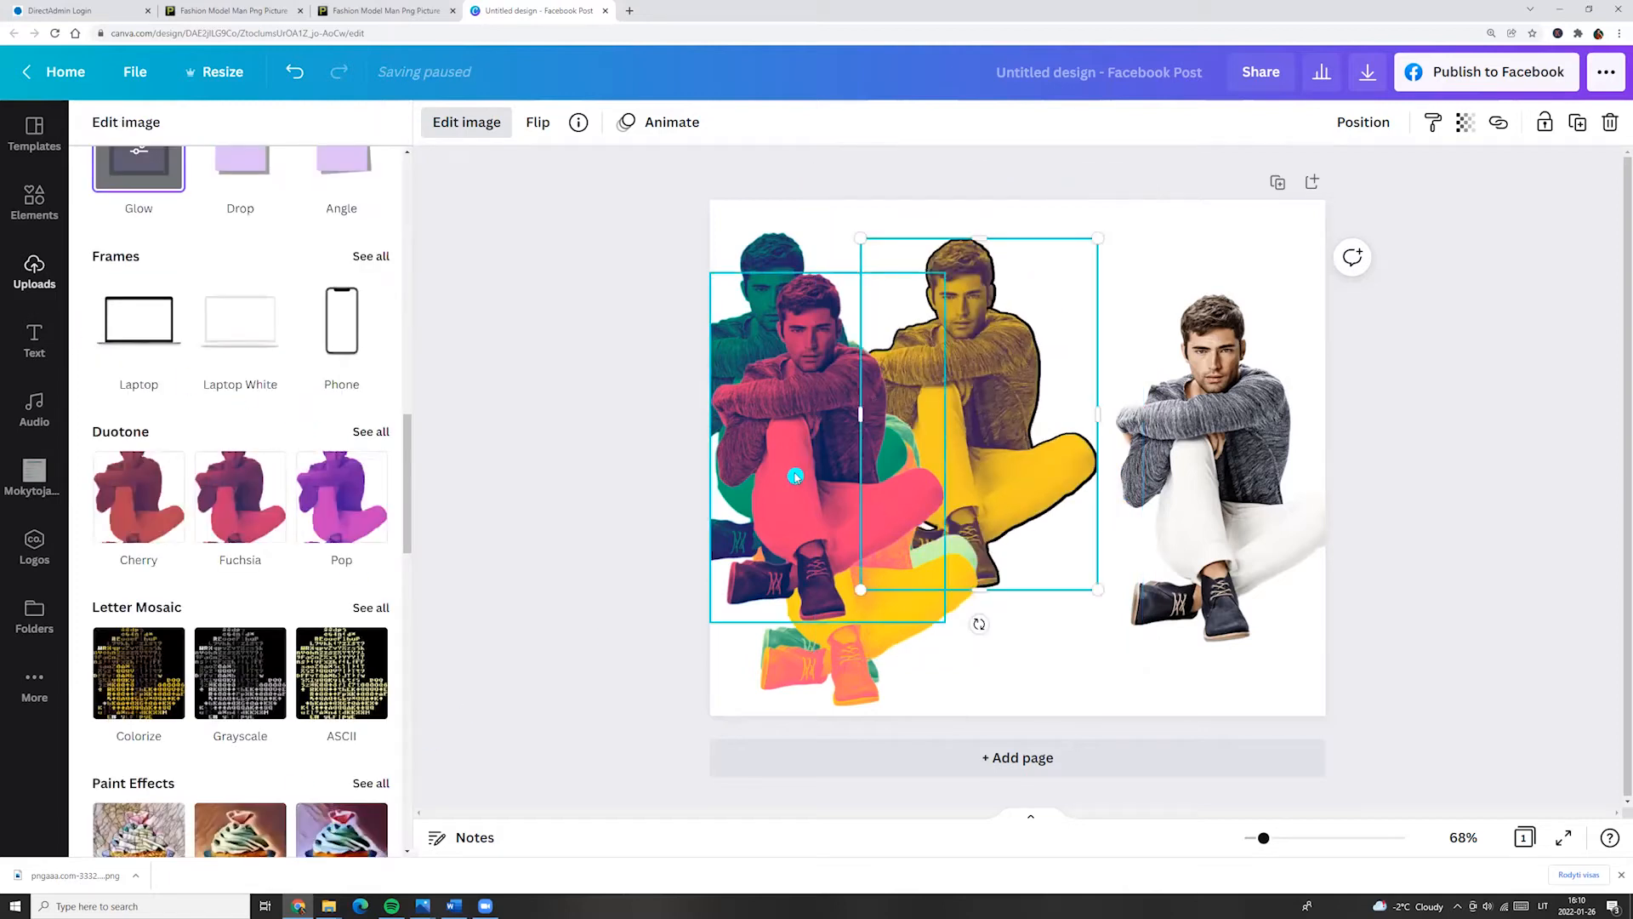
- Add a Glow shadow with transparency 100 and blur 0 to the fuchsia copy and move it to the page's upper right
drag(795, 460, 927, 455)
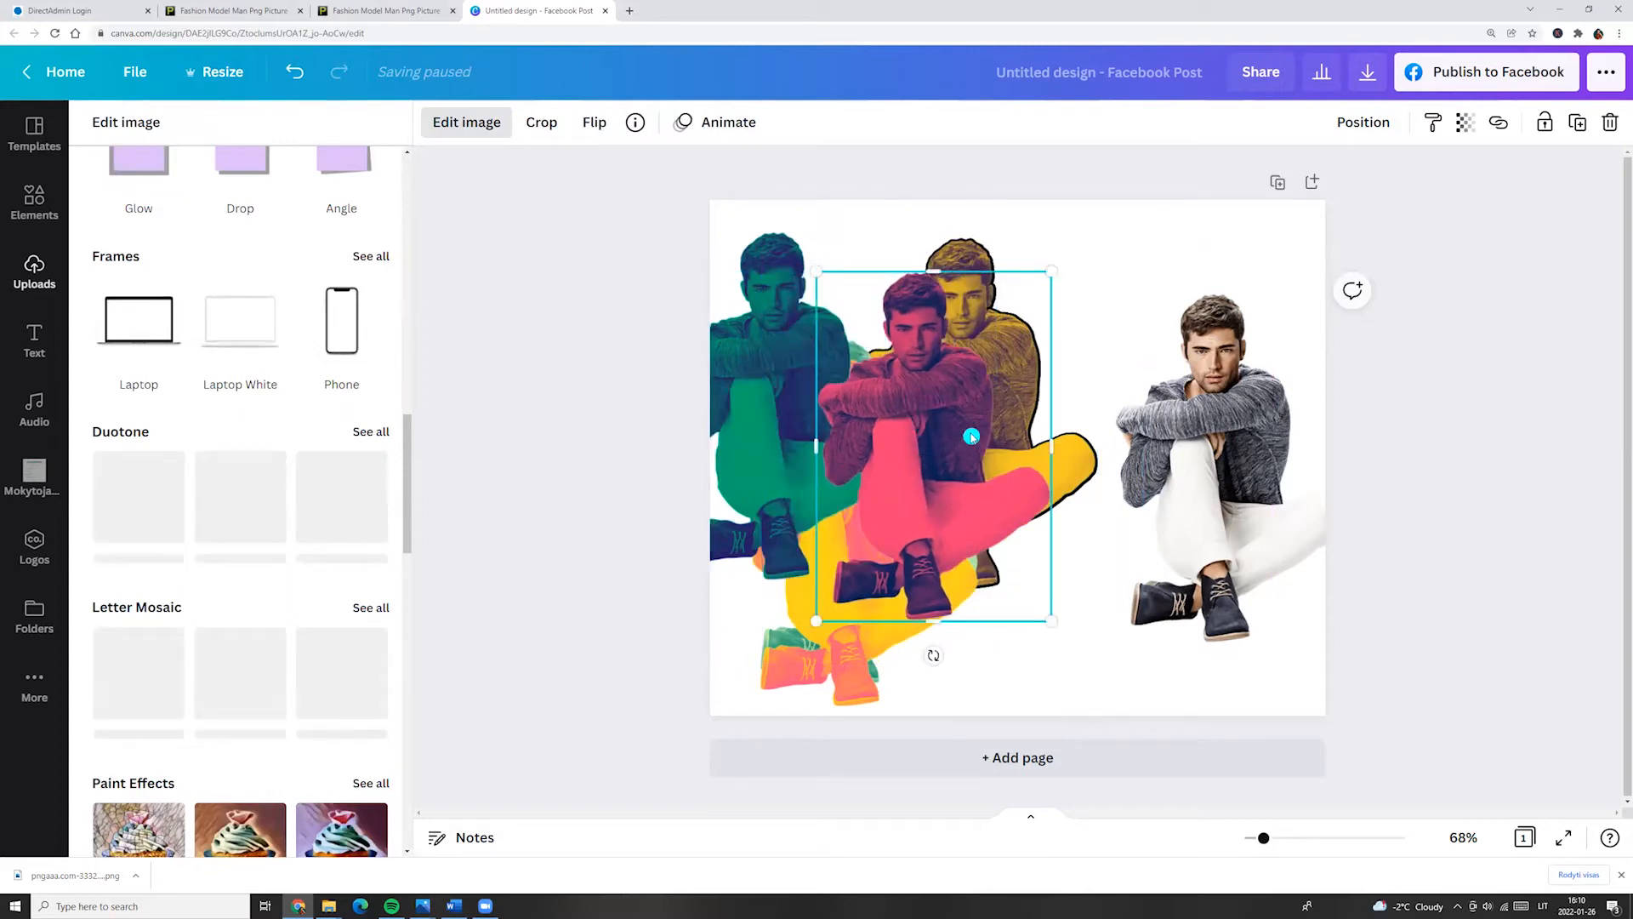
scroll(136, 332, up, 2)
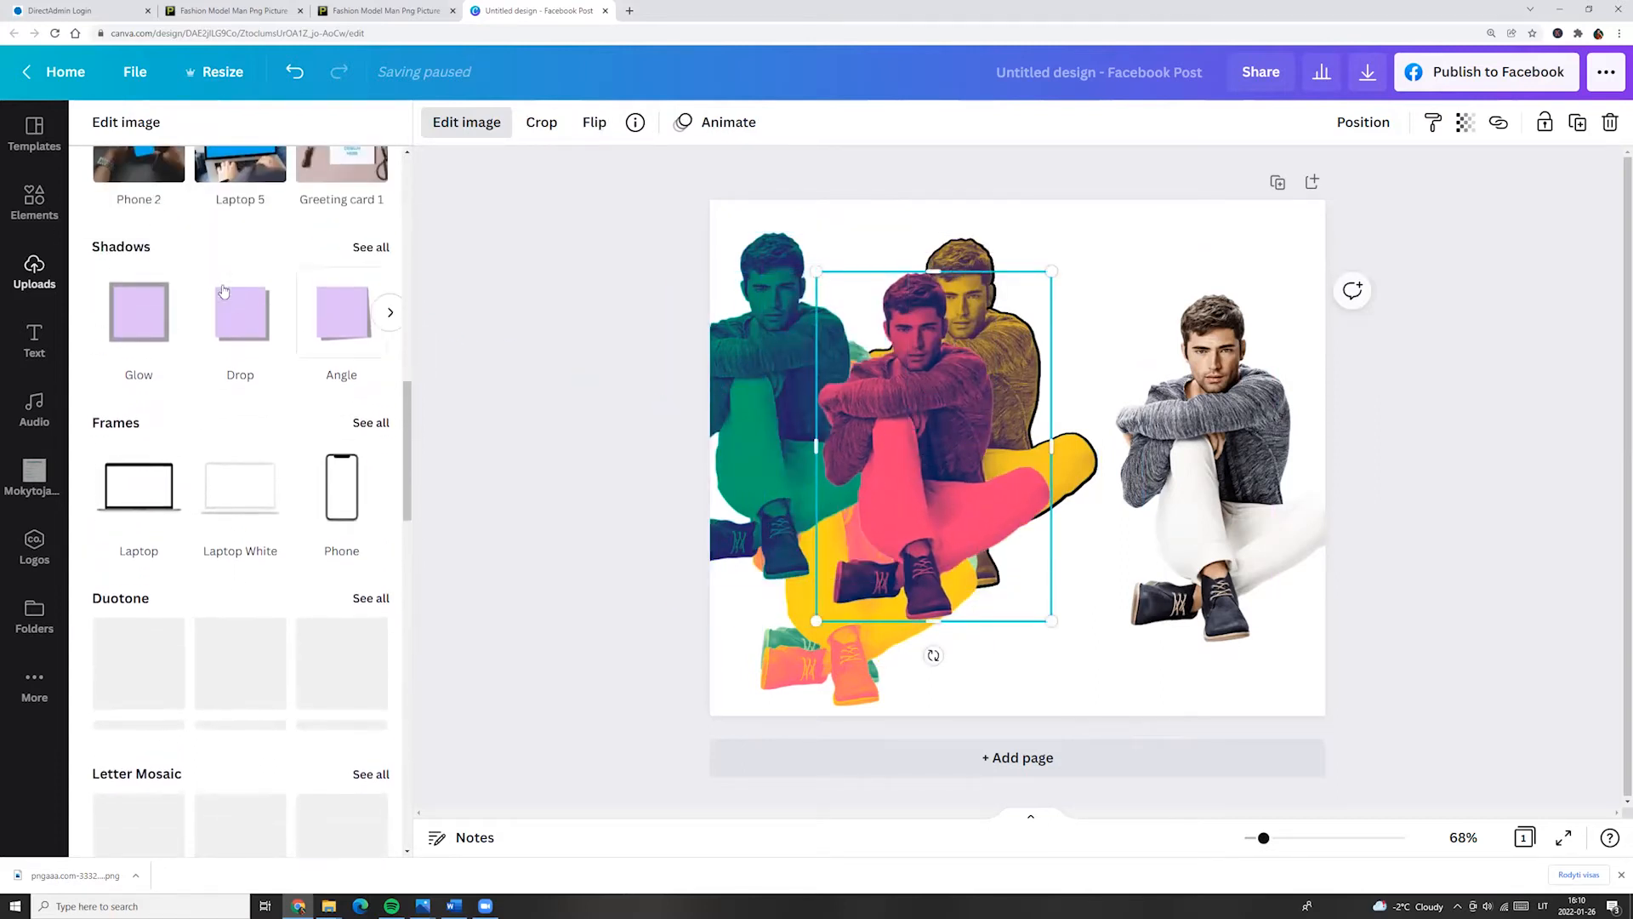
click(137, 331)
click(141, 349)
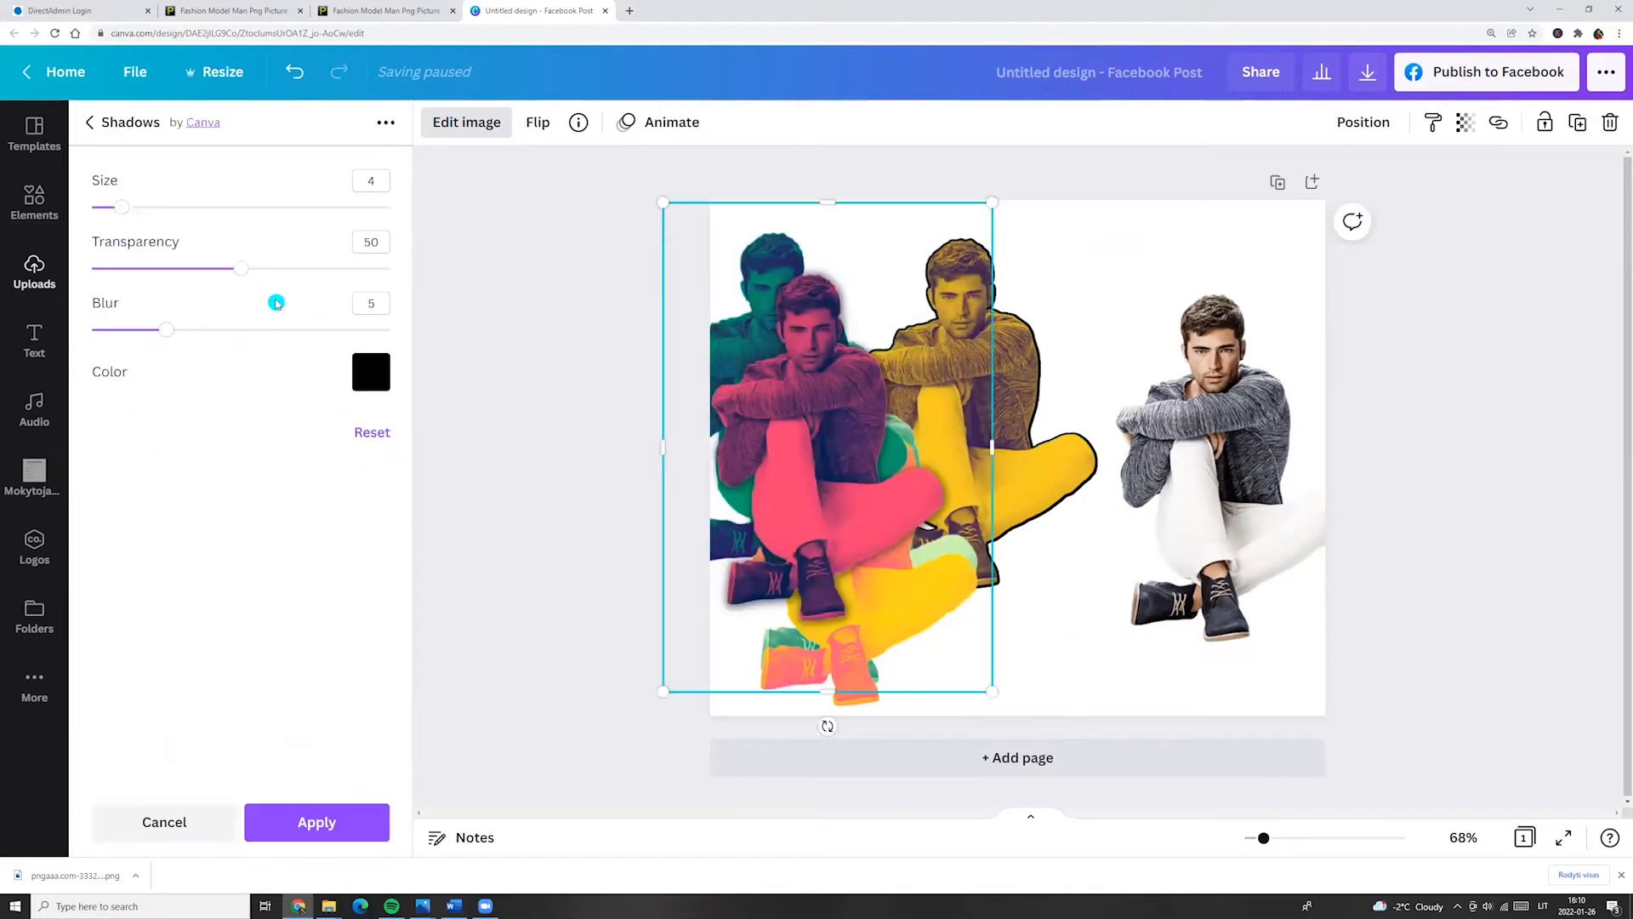
drag(243, 268, 390, 269)
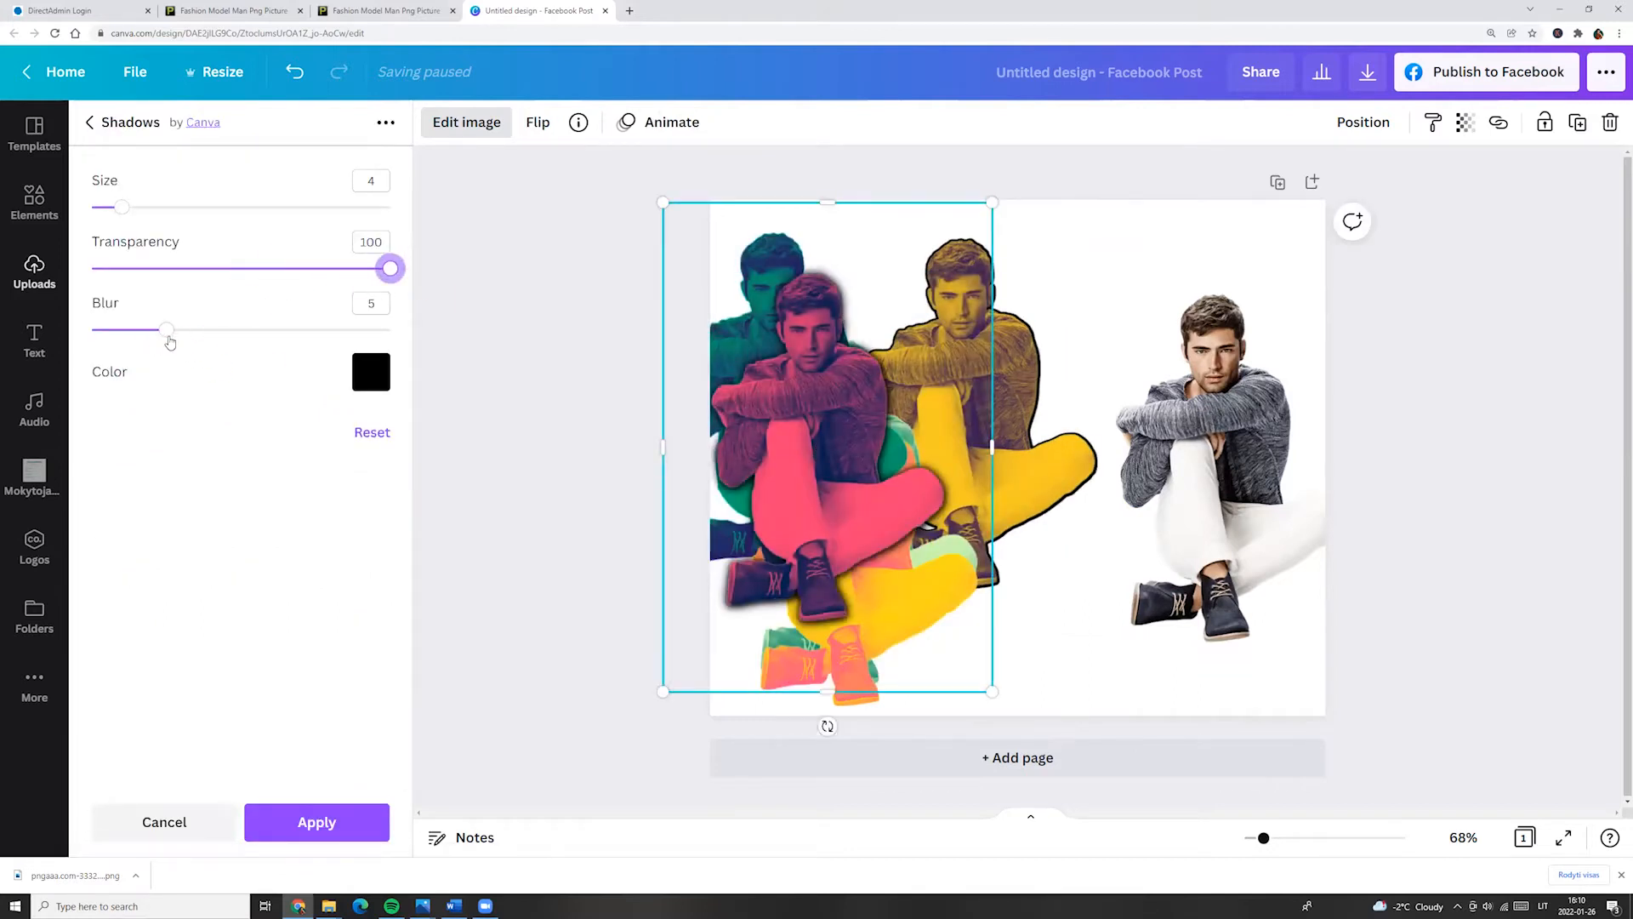
drag(172, 337, 36, 334)
click(316, 821)
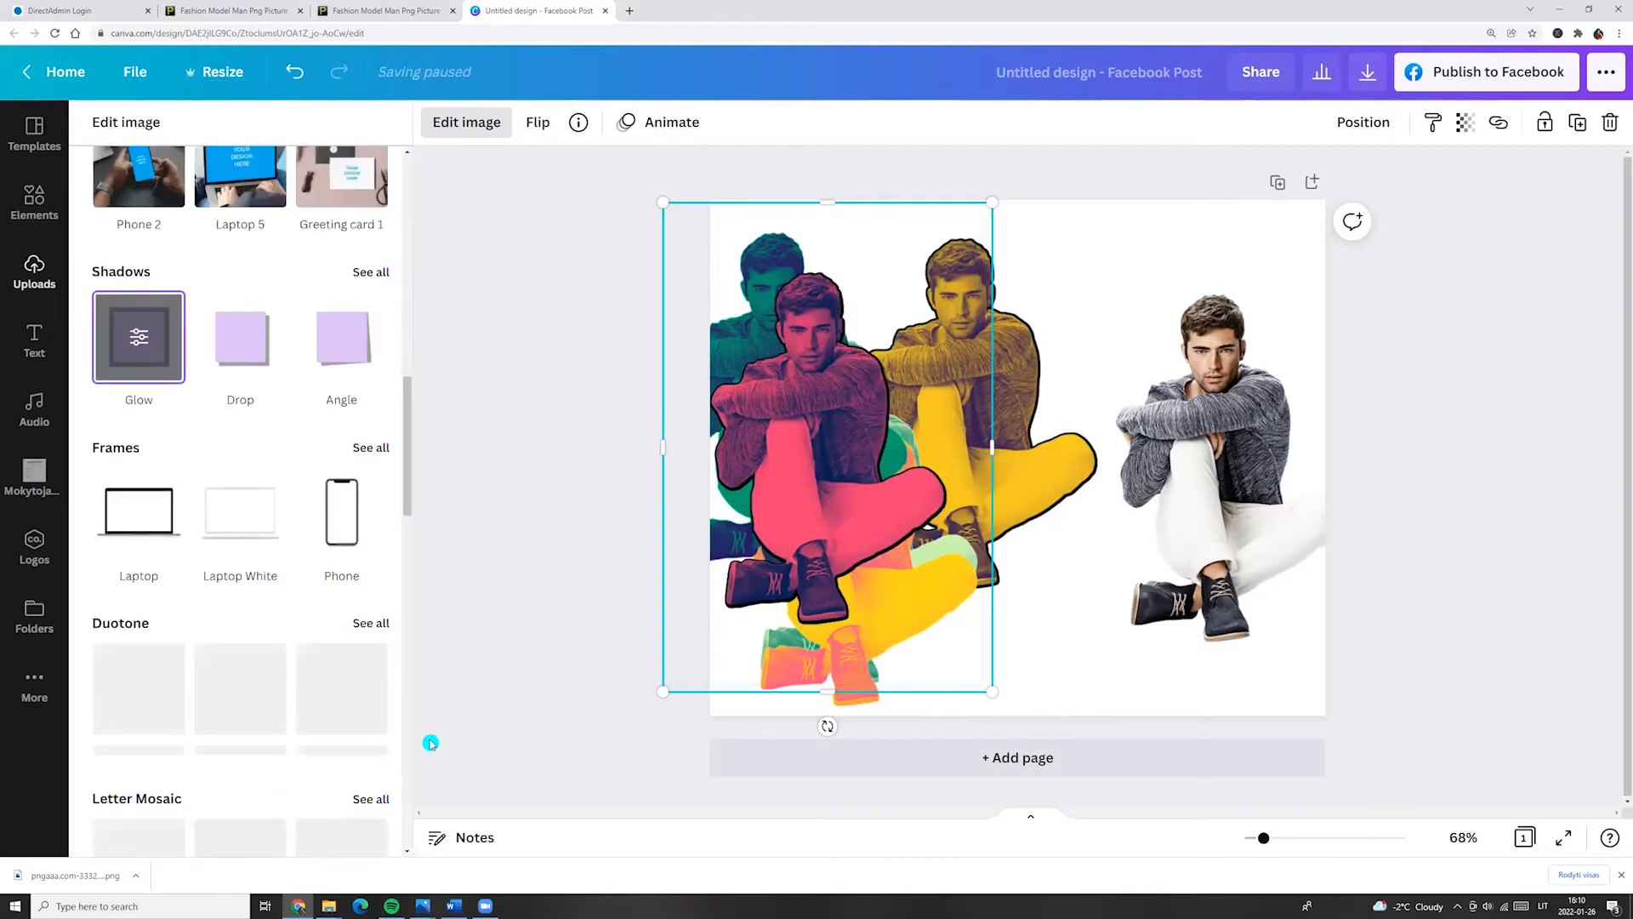
drag(760, 454, 1044, 383)
- Outline the sea green copy with a Glow shadow at transparency 100 and blur 0, and place it behind the fuchsia one
drag(787, 404, 909, 379)
click(141, 337)
click(140, 337)
drag(242, 269, 391, 269)
drag(174, 335, 85, 332)
click(351, 821)
drag(902, 408, 1102, 420)
- Give the orange-and-yellow copy a Glow shadow with transparency 100 and blur 0, and move it between the mustard and fuchsia copies
click(851, 511)
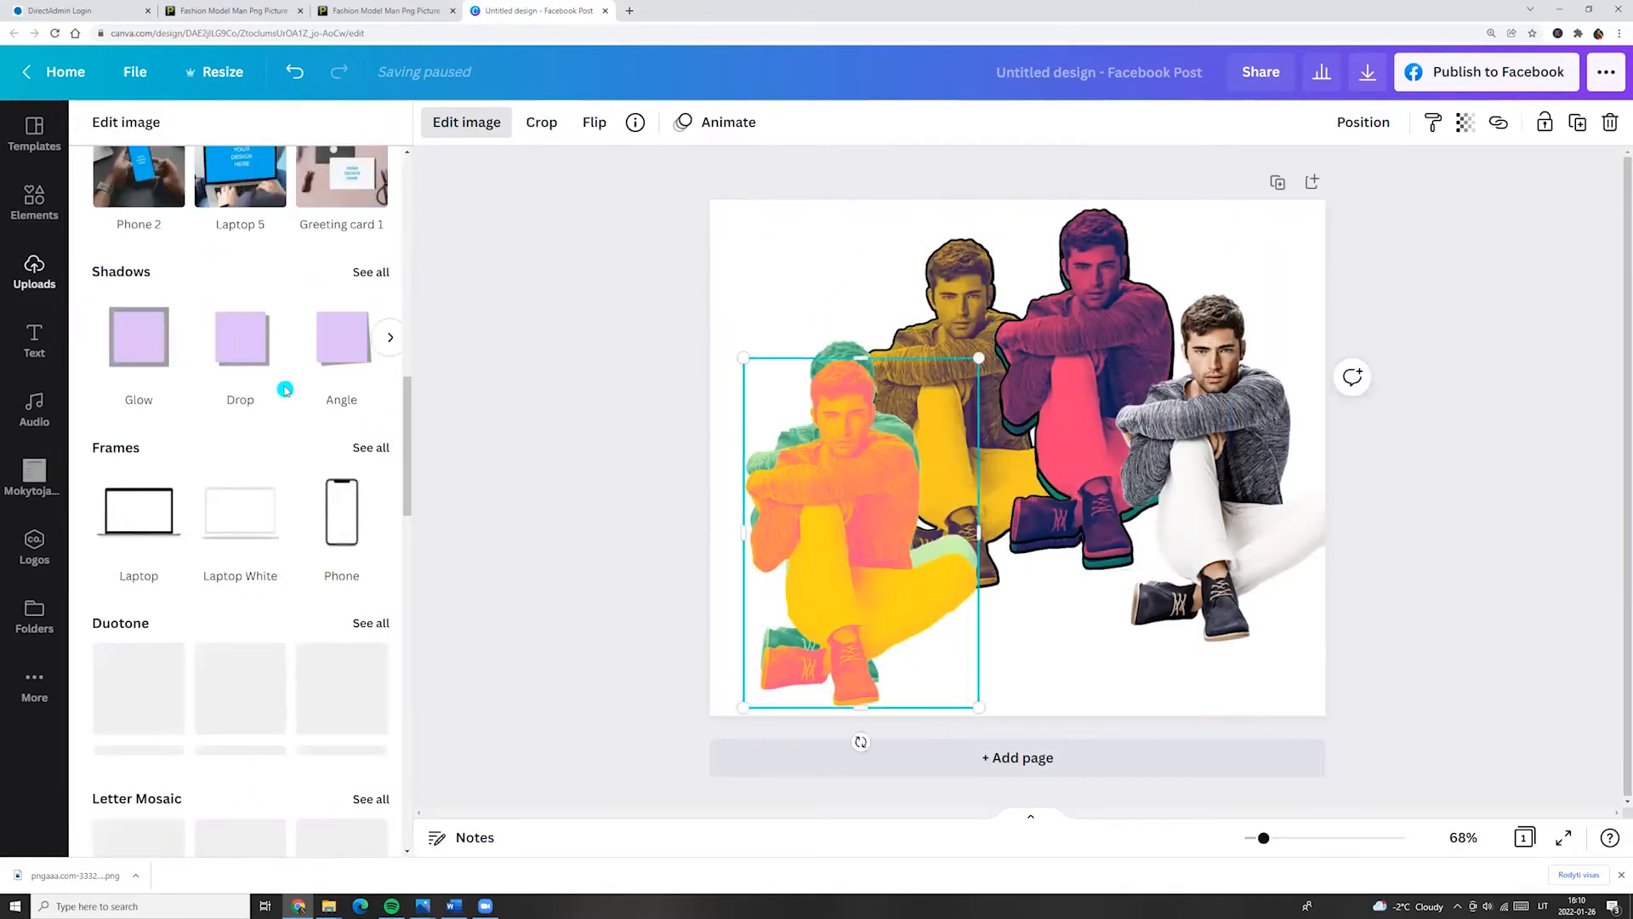
click(140, 337)
click(140, 337)
drag(242, 269, 390, 269)
drag(167, 329, 90, 330)
click(315, 825)
drag(850, 493, 1052, 397)
- Add a Glow shadow with transparency 100 and blur 0 to the light green Myrtle copy
click(851, 502)
click(140, 337)
click(141, 336)
drag(241, 269, 390, 269)
drag(167, 329, 90, 330)
click(317, 822)
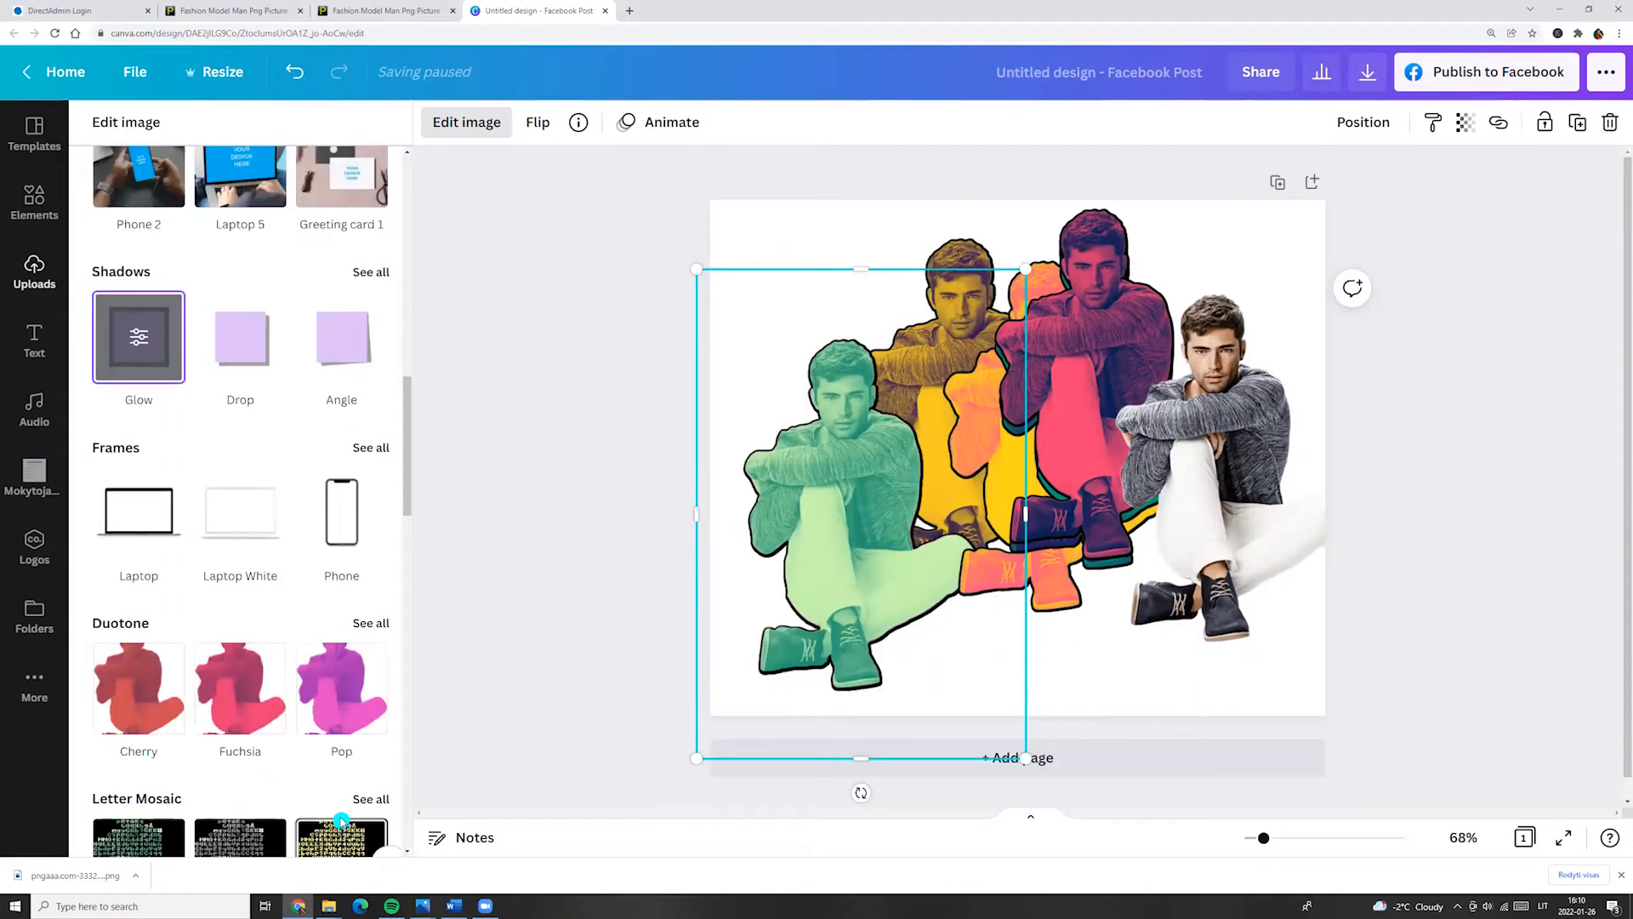
- Outline the uncoloured copy with a Glow shadow at transparency 100 and blur 0, and place it in front at the page's lower centre
drag(1241, 471, 837, 385)
click(139, 337)
click(139, 337)
drag(242, 269, 390, 269)
drag(167, 329, 90, 330)
click(316, 822)
drag(817, 510, 991, 655)
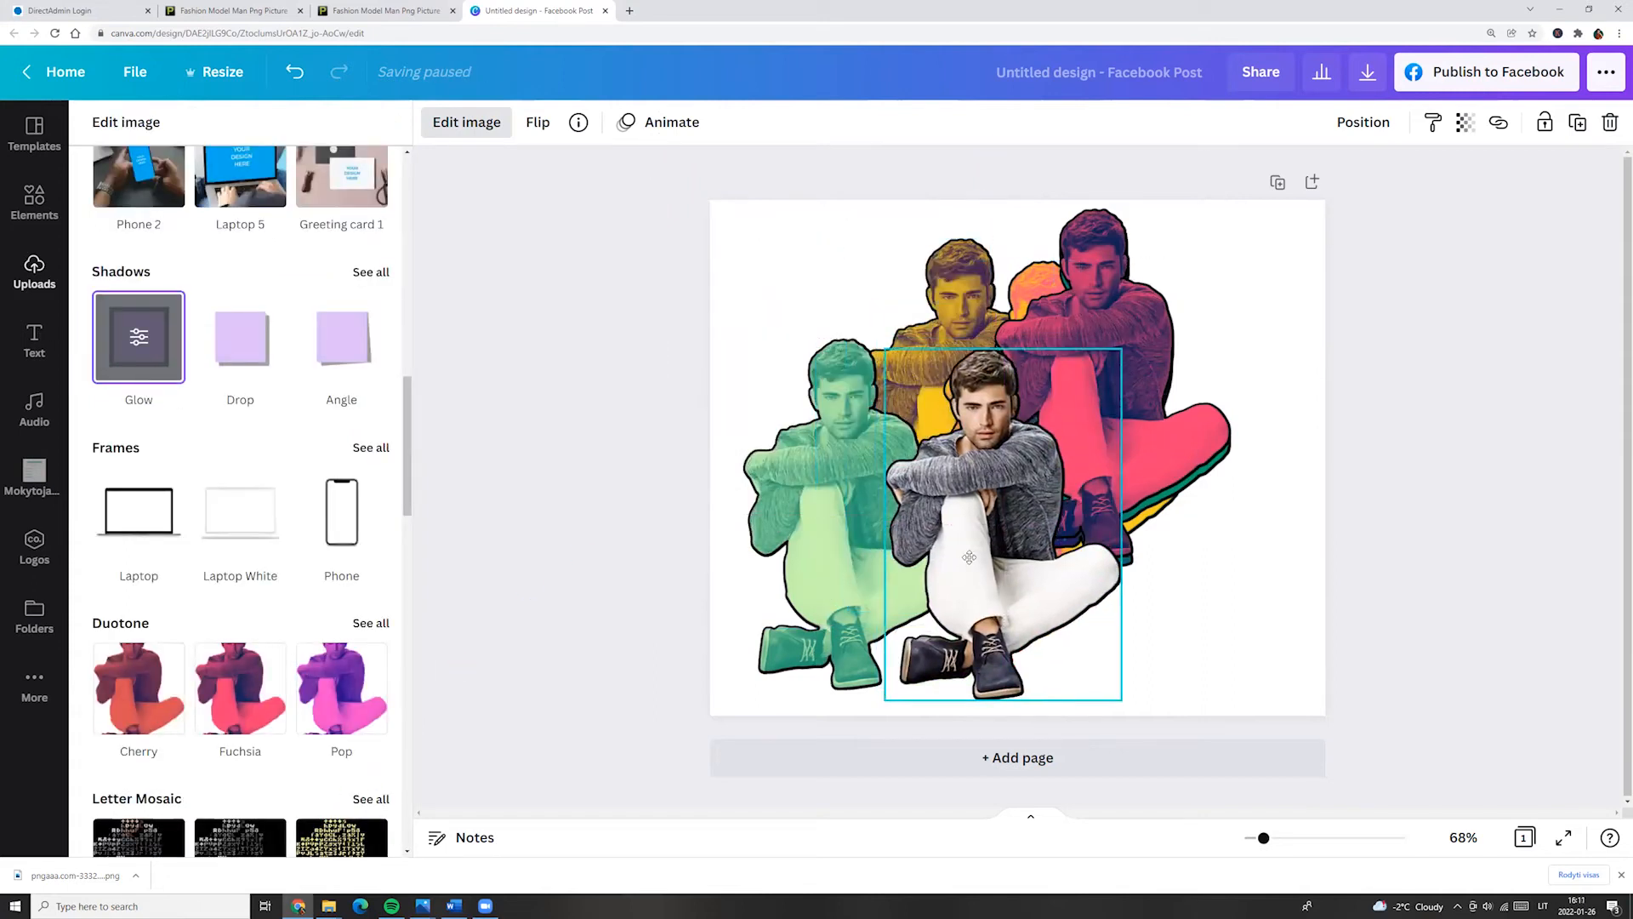
- Enlarge the light green copy slightly and place it beside the uncoloured copy
click(858, 493)
drag(857, 494, 961, 494)
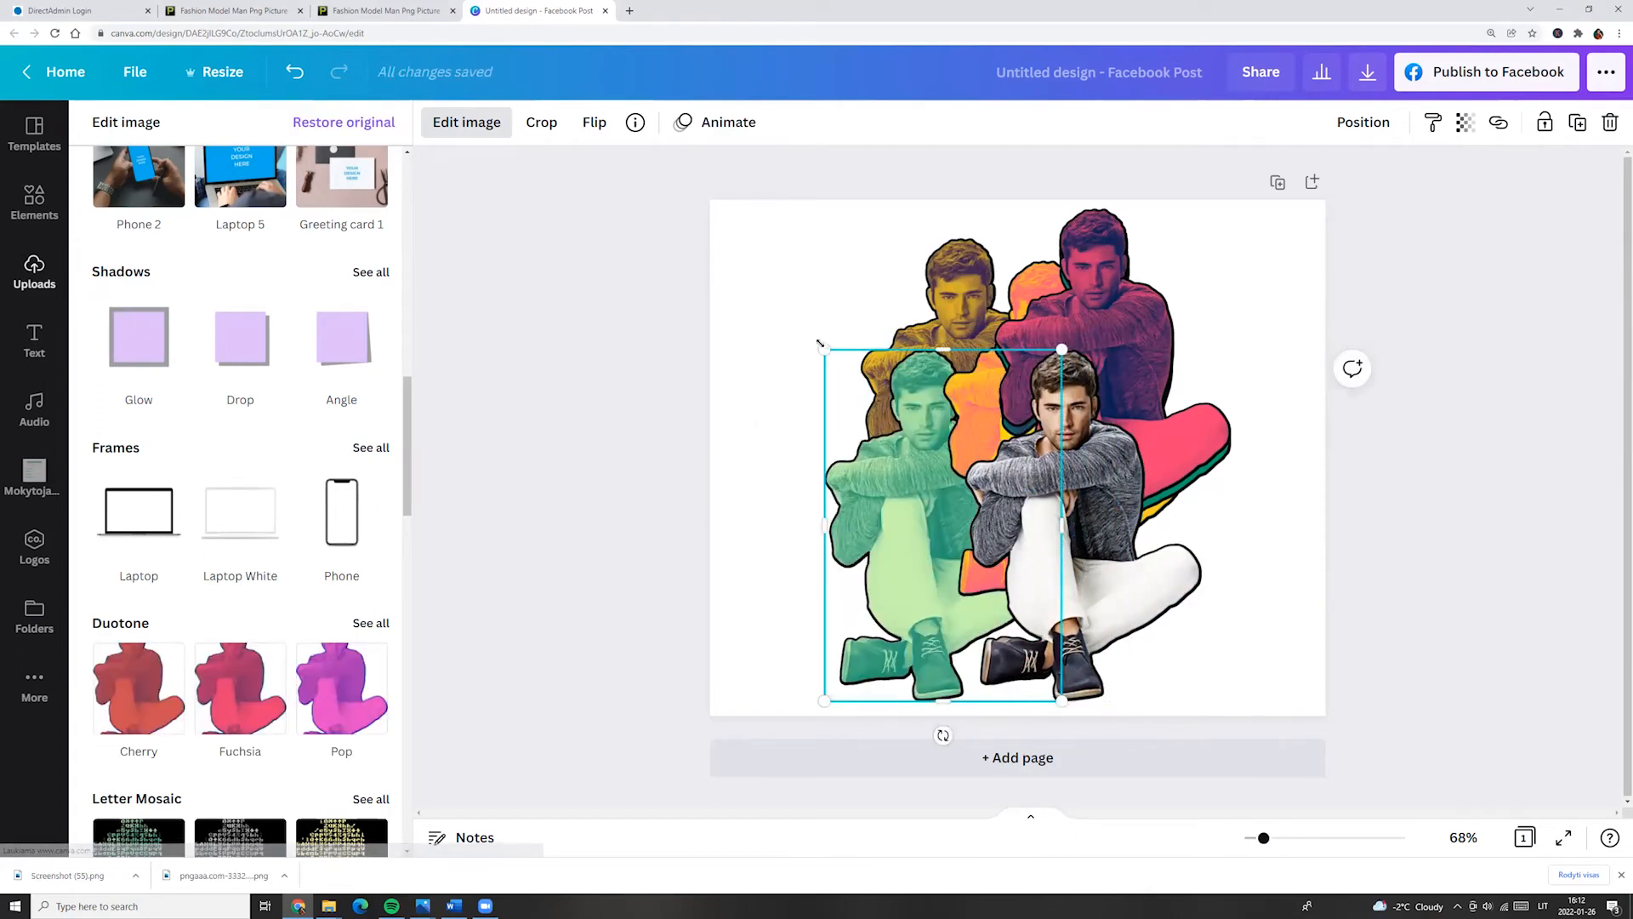
drag(820, 343, 815, 336)
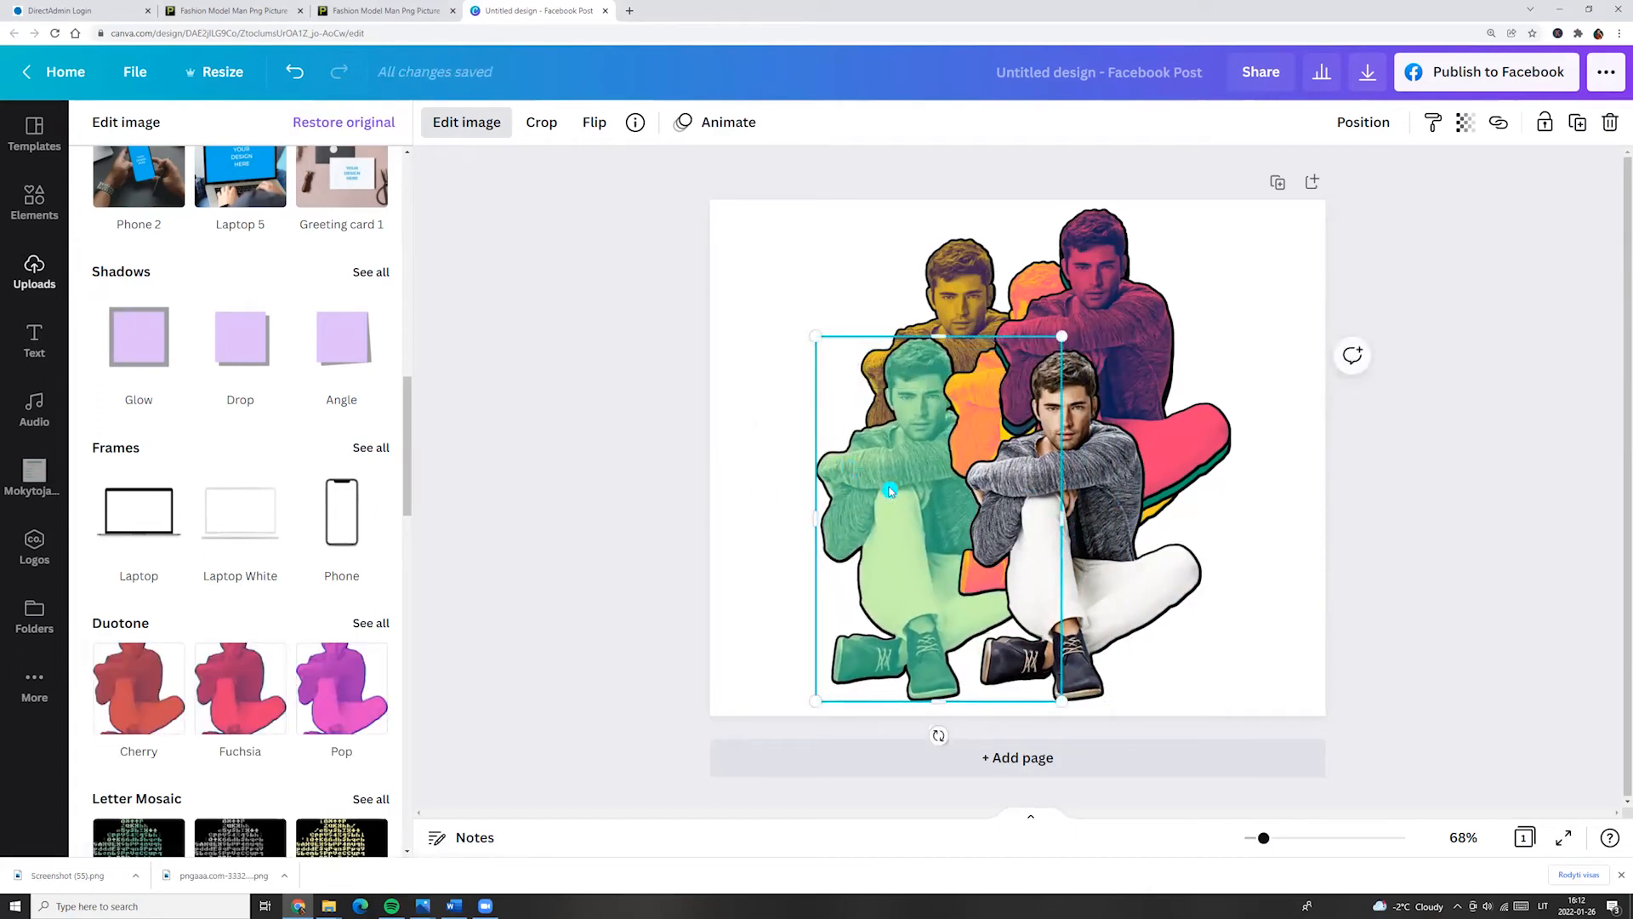
drag(890, 491, 846, 484)
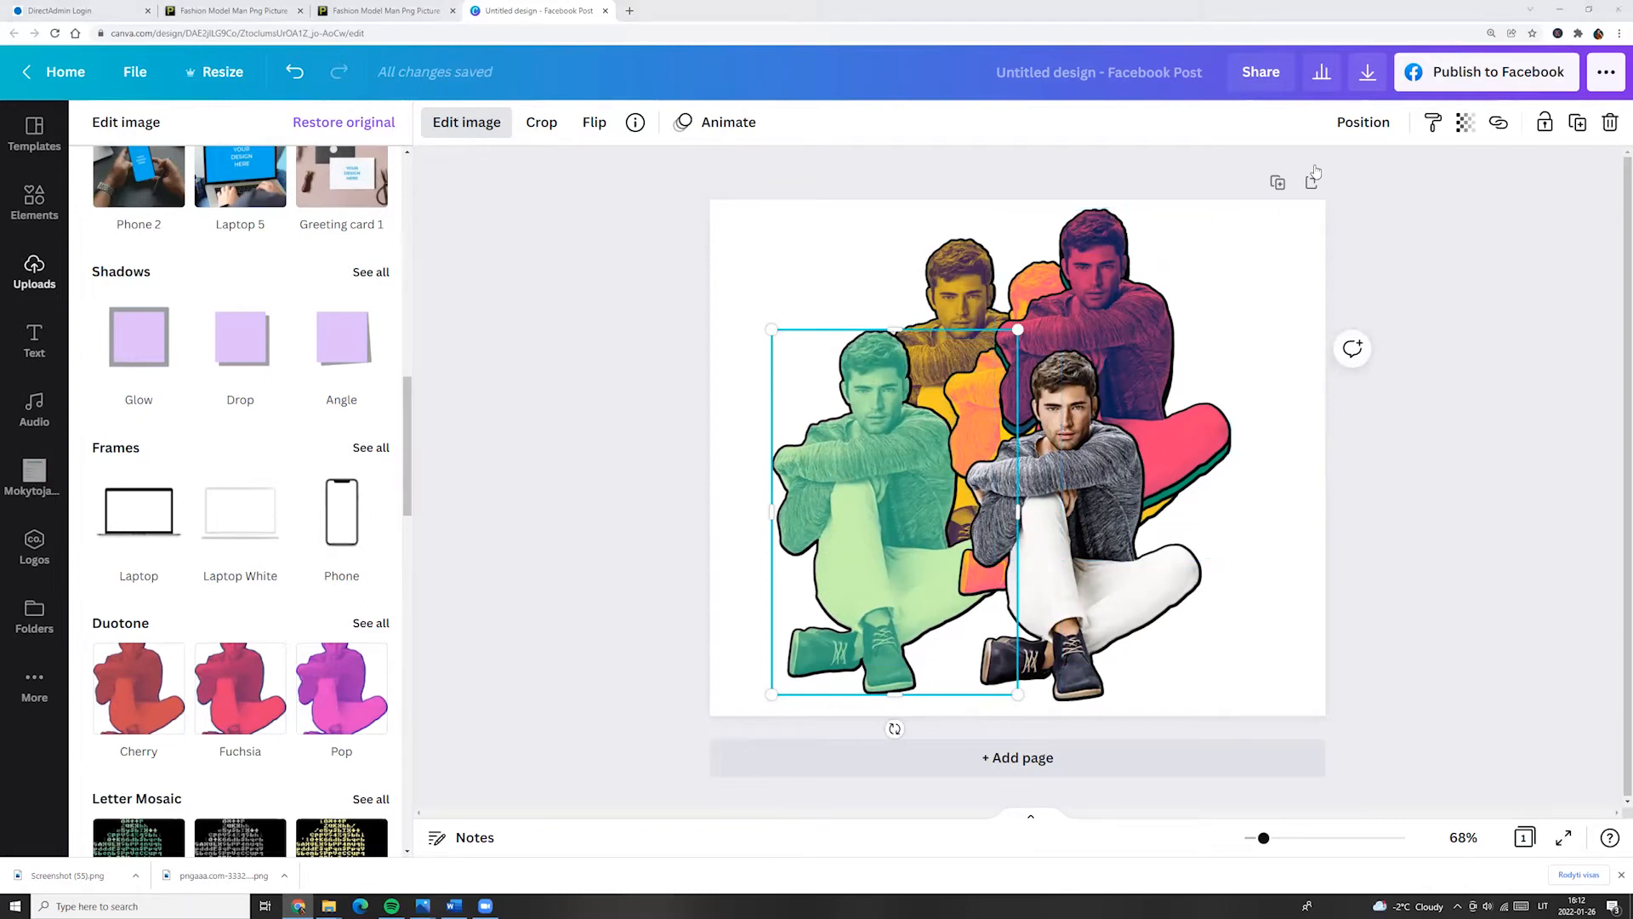
- Send the light green copy backwards and place it behind the uncoloured copy, leaving a thin coloured edge
click(1361, 124)
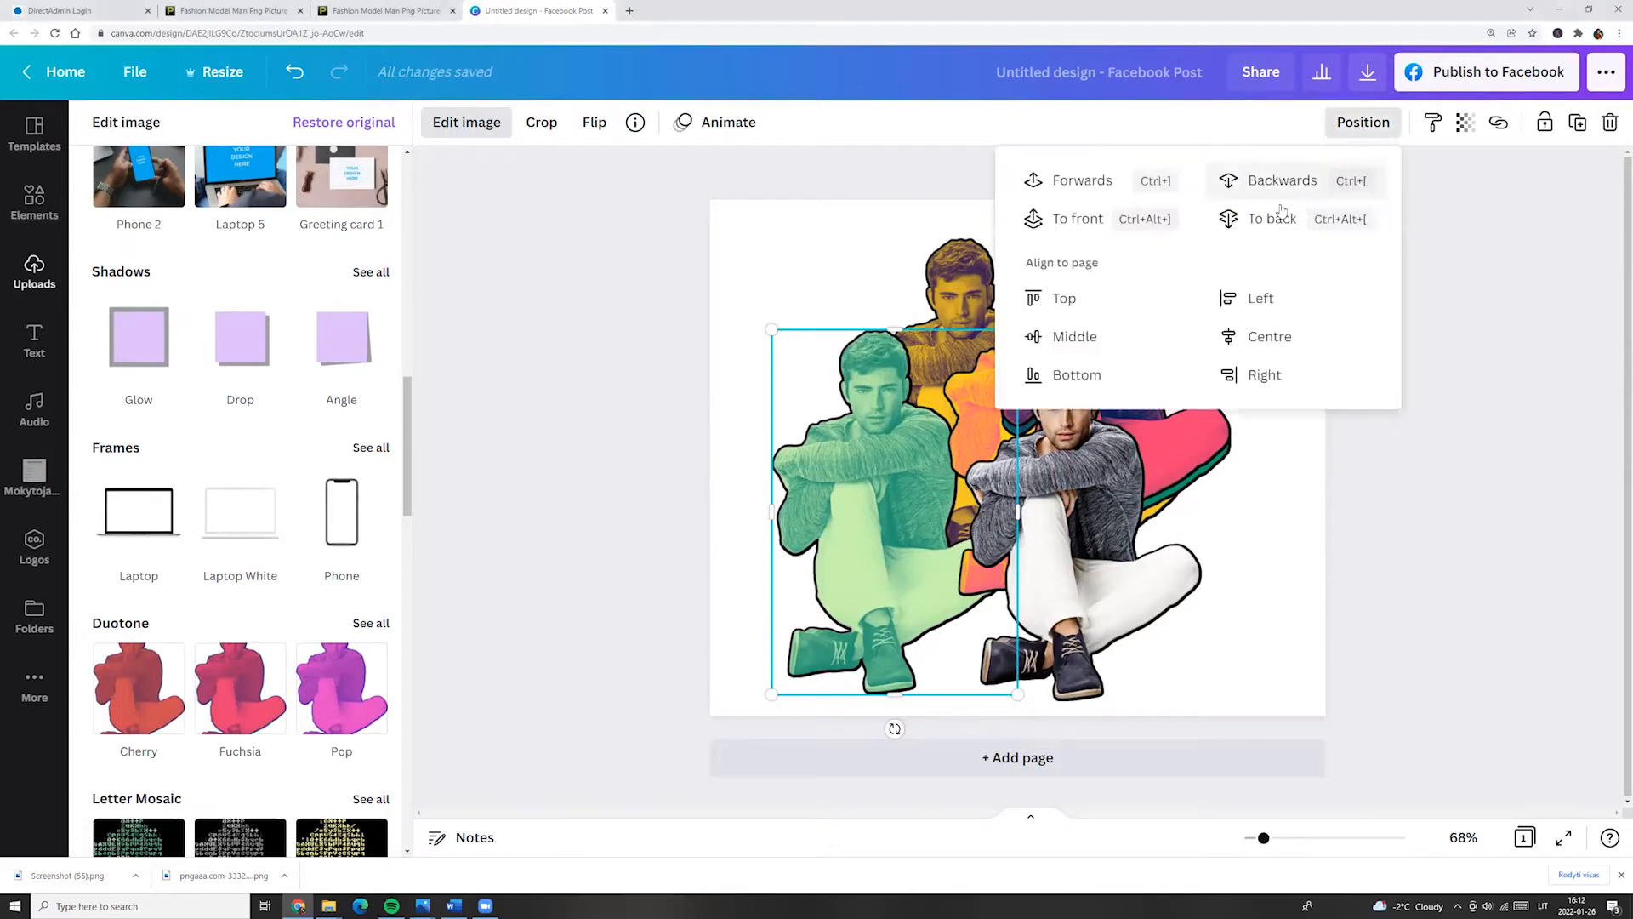
click(1058, 193)
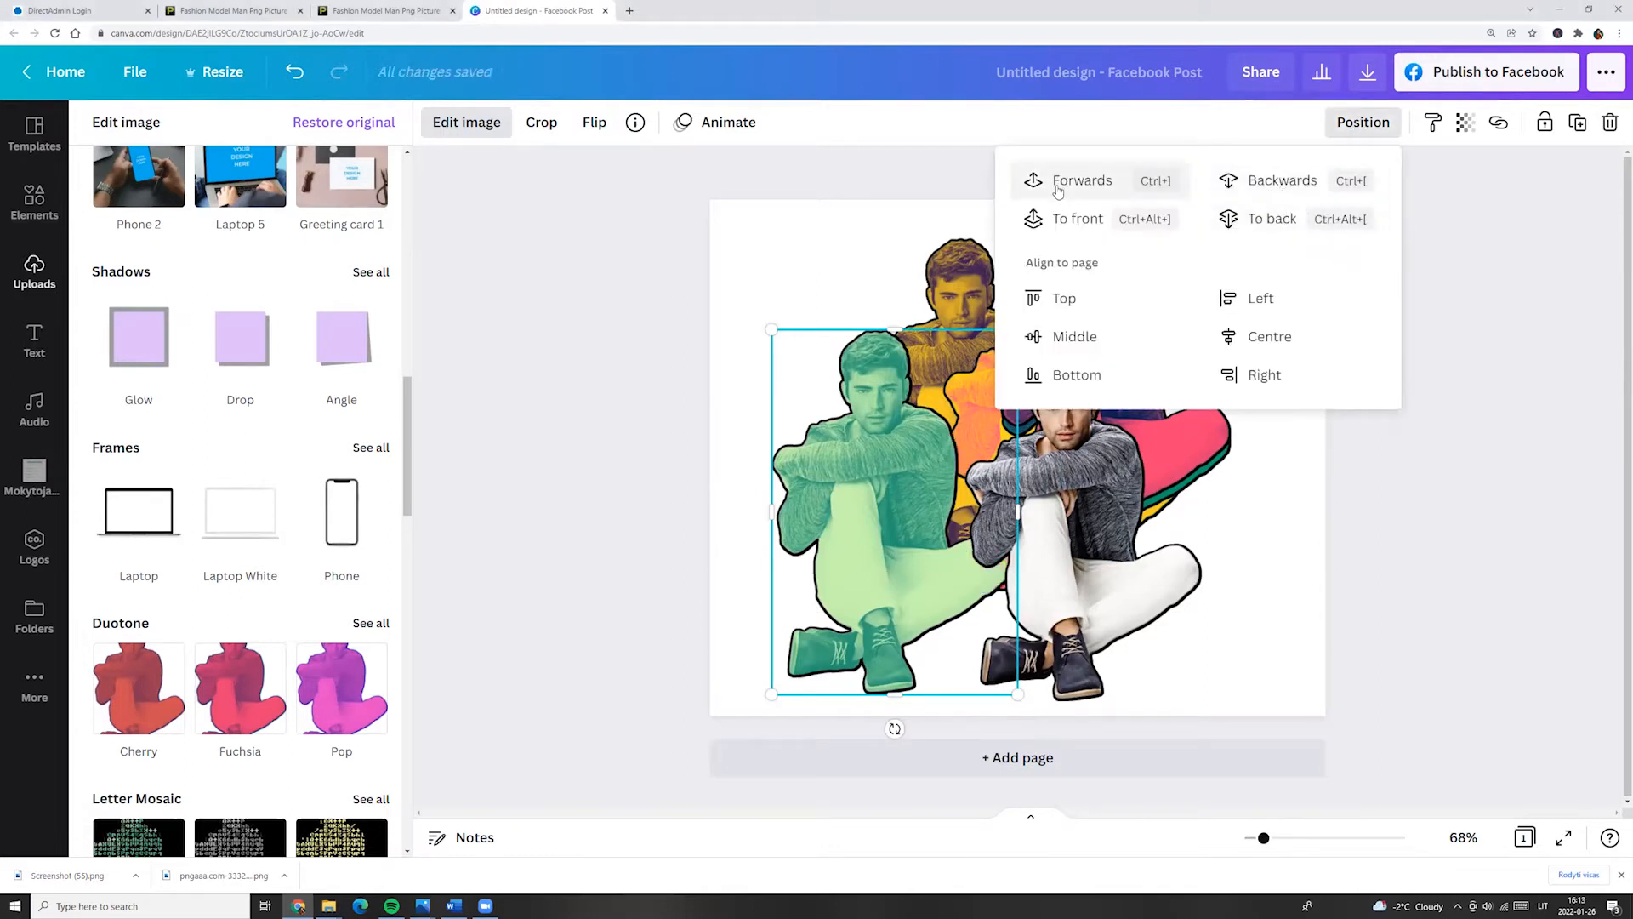
click(1058, 182)
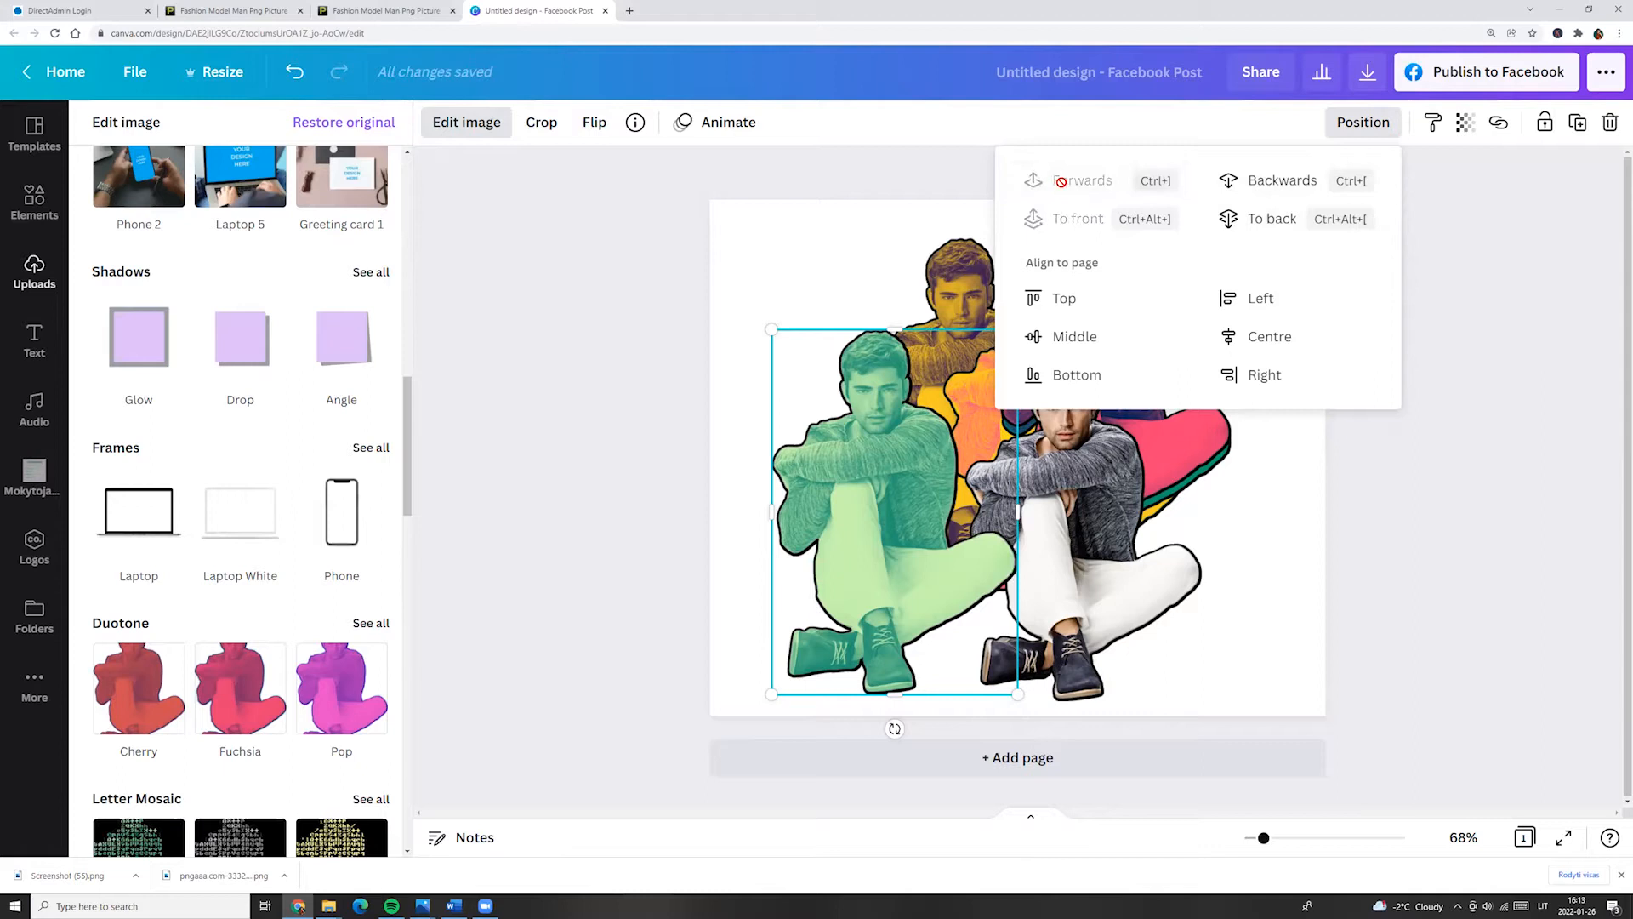
click(1268, 180)
drag(883, 521, 1058, 527)
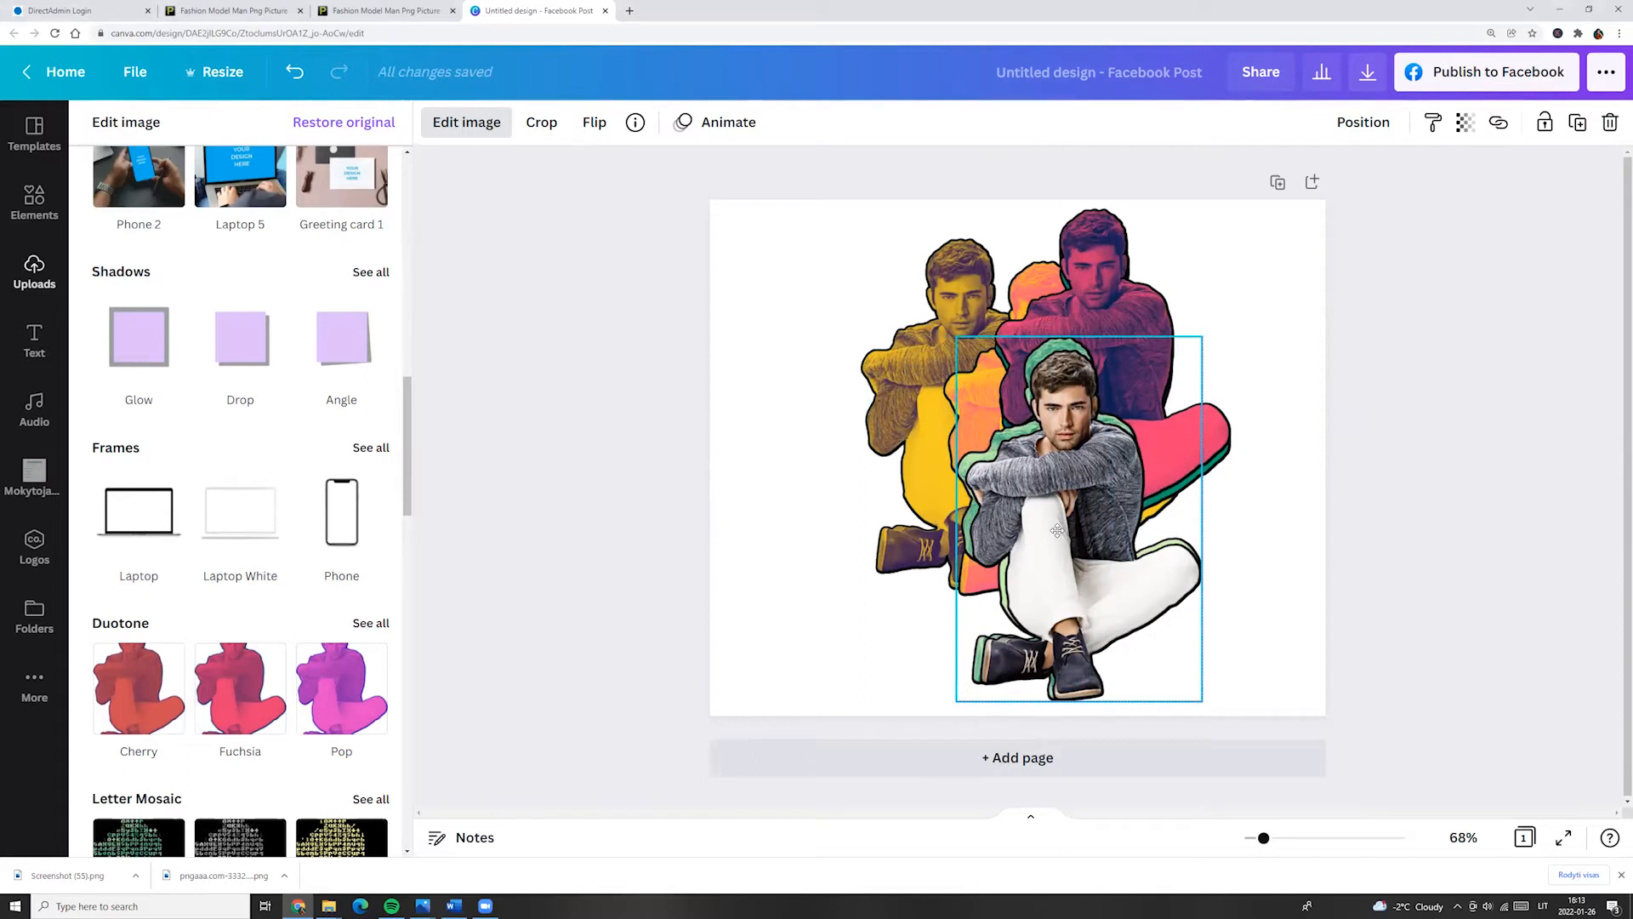
- Enlarge the fuchsia copy slightly beyond the light green one and stack it directly behind that copy
drag(1082, 287, 849, 430)
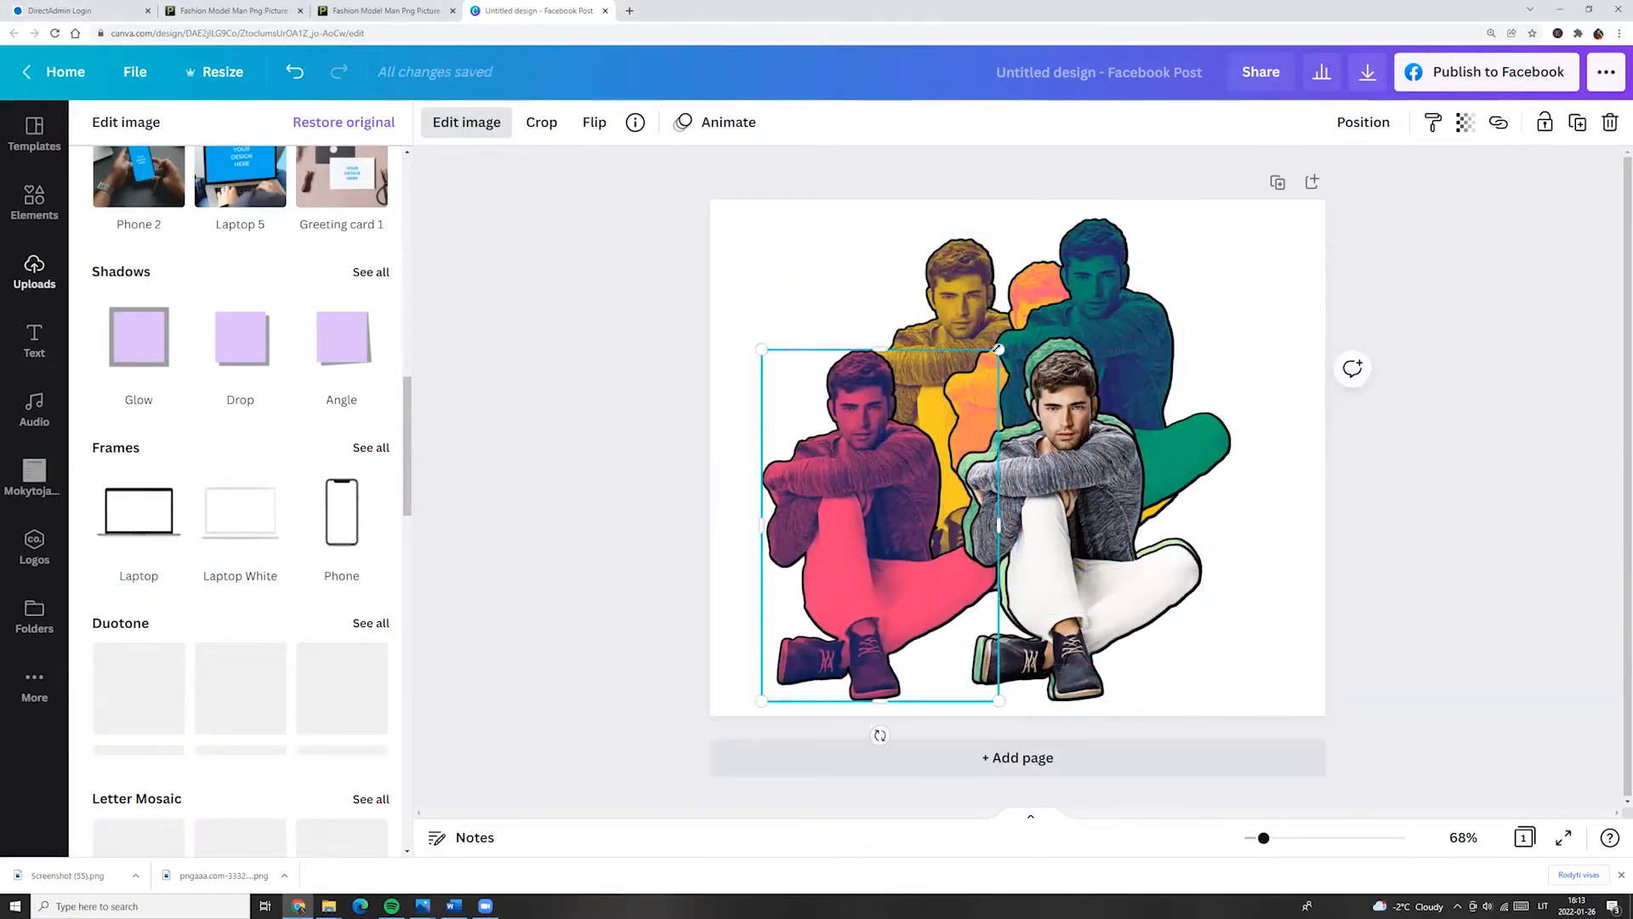
drag(1007, 339, 1020, 320)
drag(897, 442, 1065, 450)
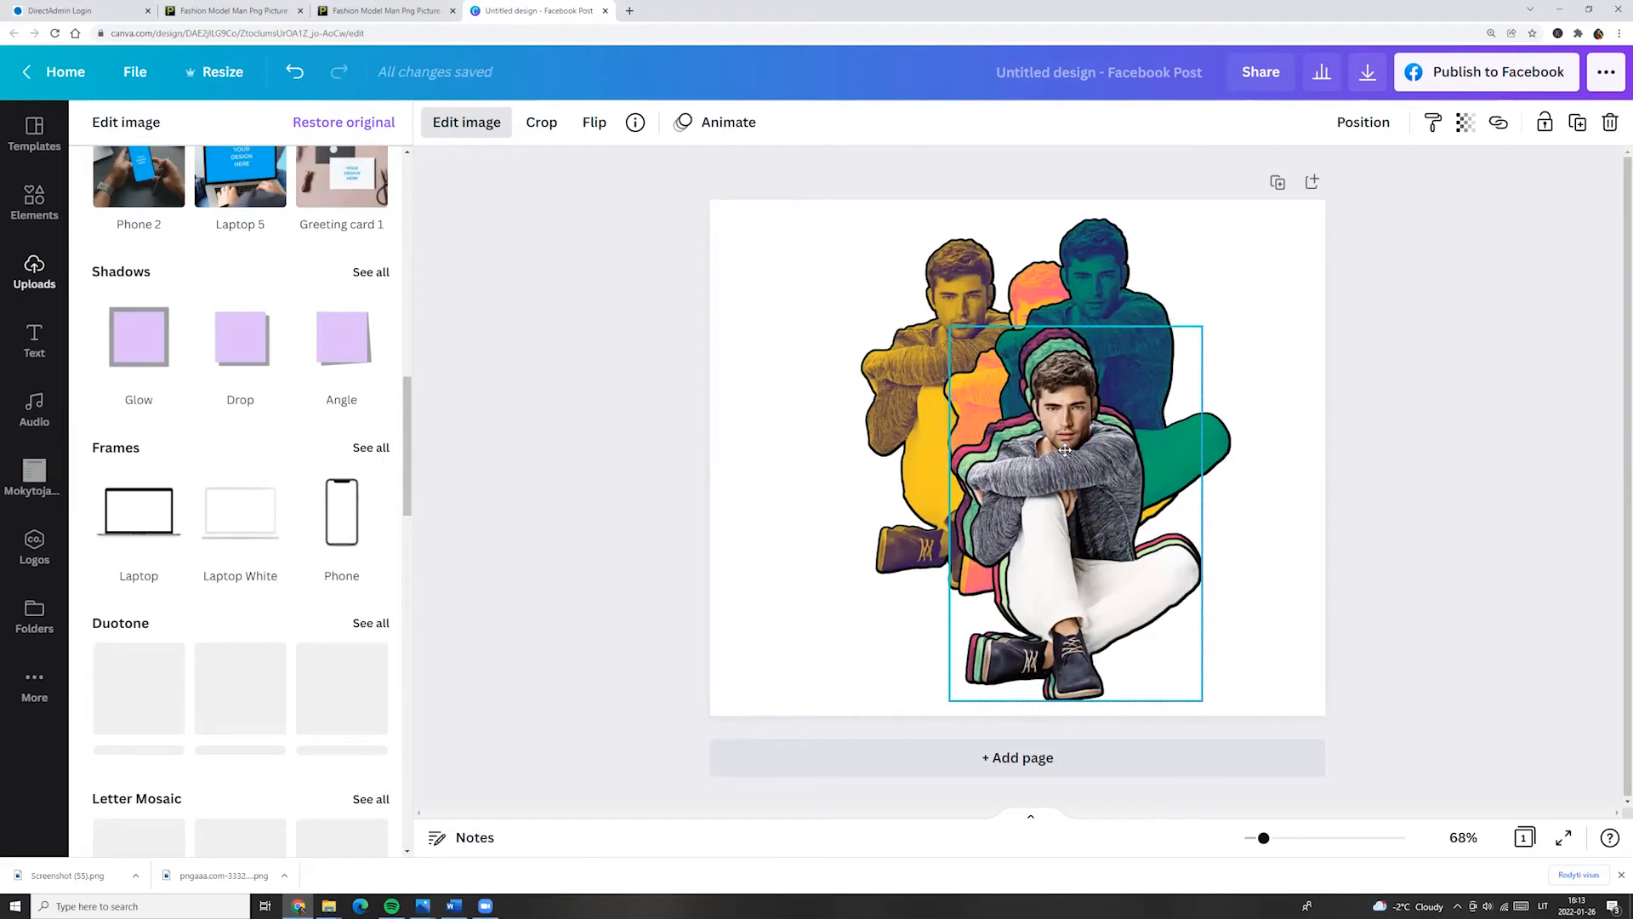
- Scale up the orange-and-yellow copy and place it behind the fuchsia copy with its edge showing
drag(1065, 450, 868, 473)
drag(994, 349, 1026, 303)
drag(908, 460, 1024, 474)
click(1363, 124)
drag(1210, 285, 1202, 313)
- Bring the mustard copy forwards over the sea green one, enlarge it and stack it behind the orange-and-yellow copy
drag(960, 268, 831, 310)
drag(1108, 253, 984, 245)
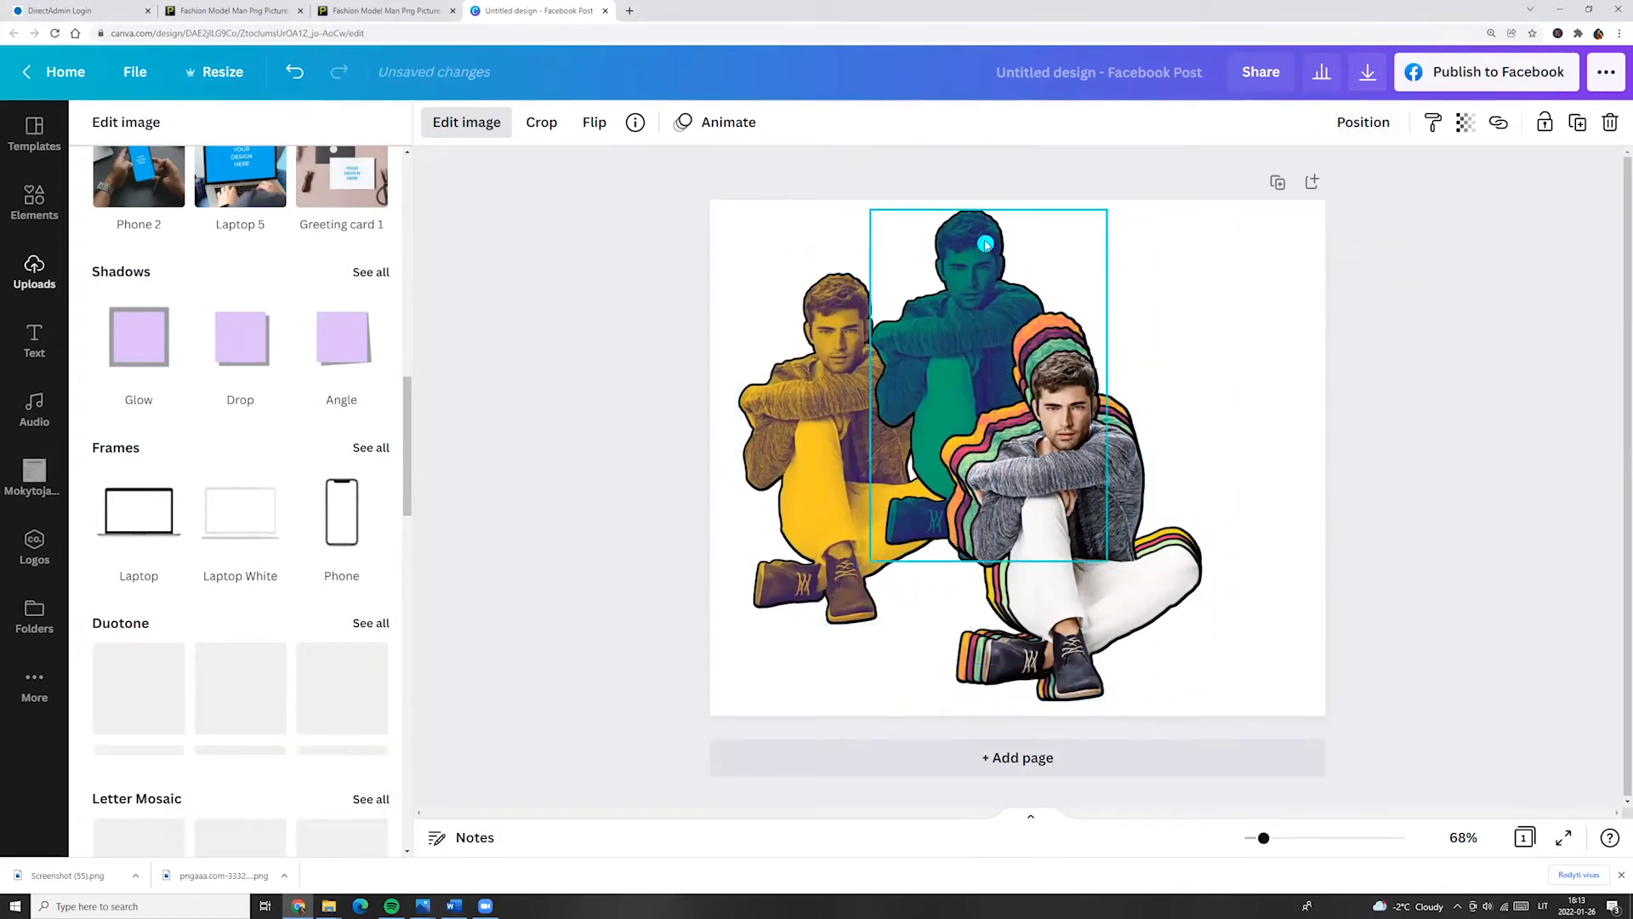
drag(842, 340, 839, 371)
click(1363, 122)
click(1083, 182)
drag(964, 312, 1005, 252)
drag(890, 438, 1011, 449)
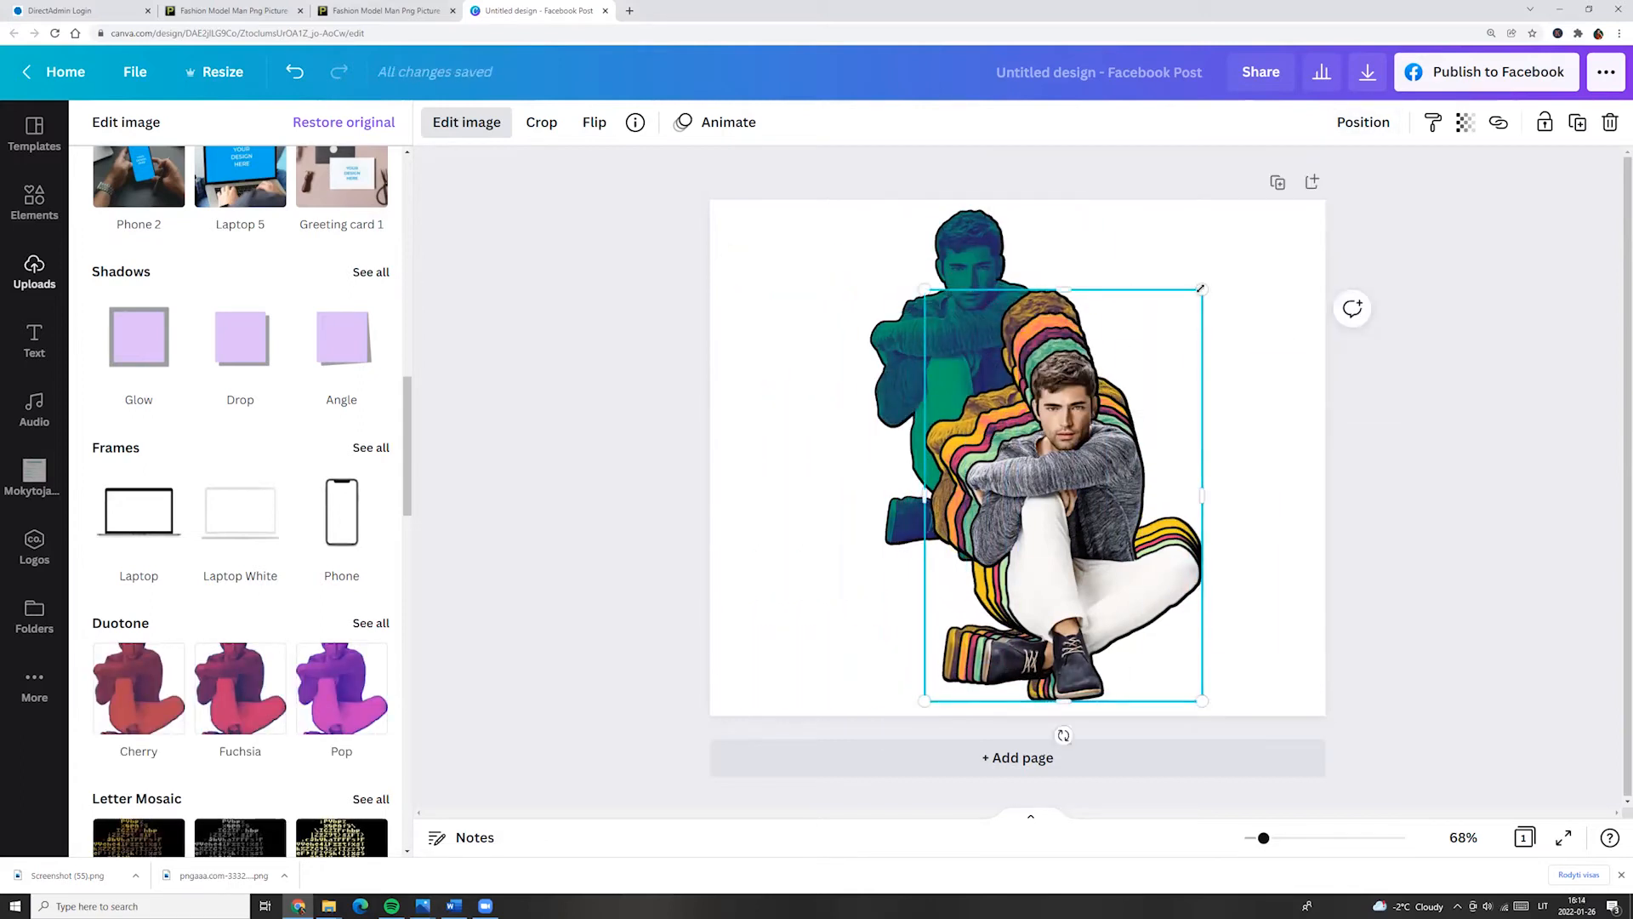
drag(1201, 290, 1196, 298)
click(1057, 325)
- Enlarge the sea green copy to about 422 by 626 and place it at the back of the stack
drag(921, 230, 763, 249)
click(1012, 332)
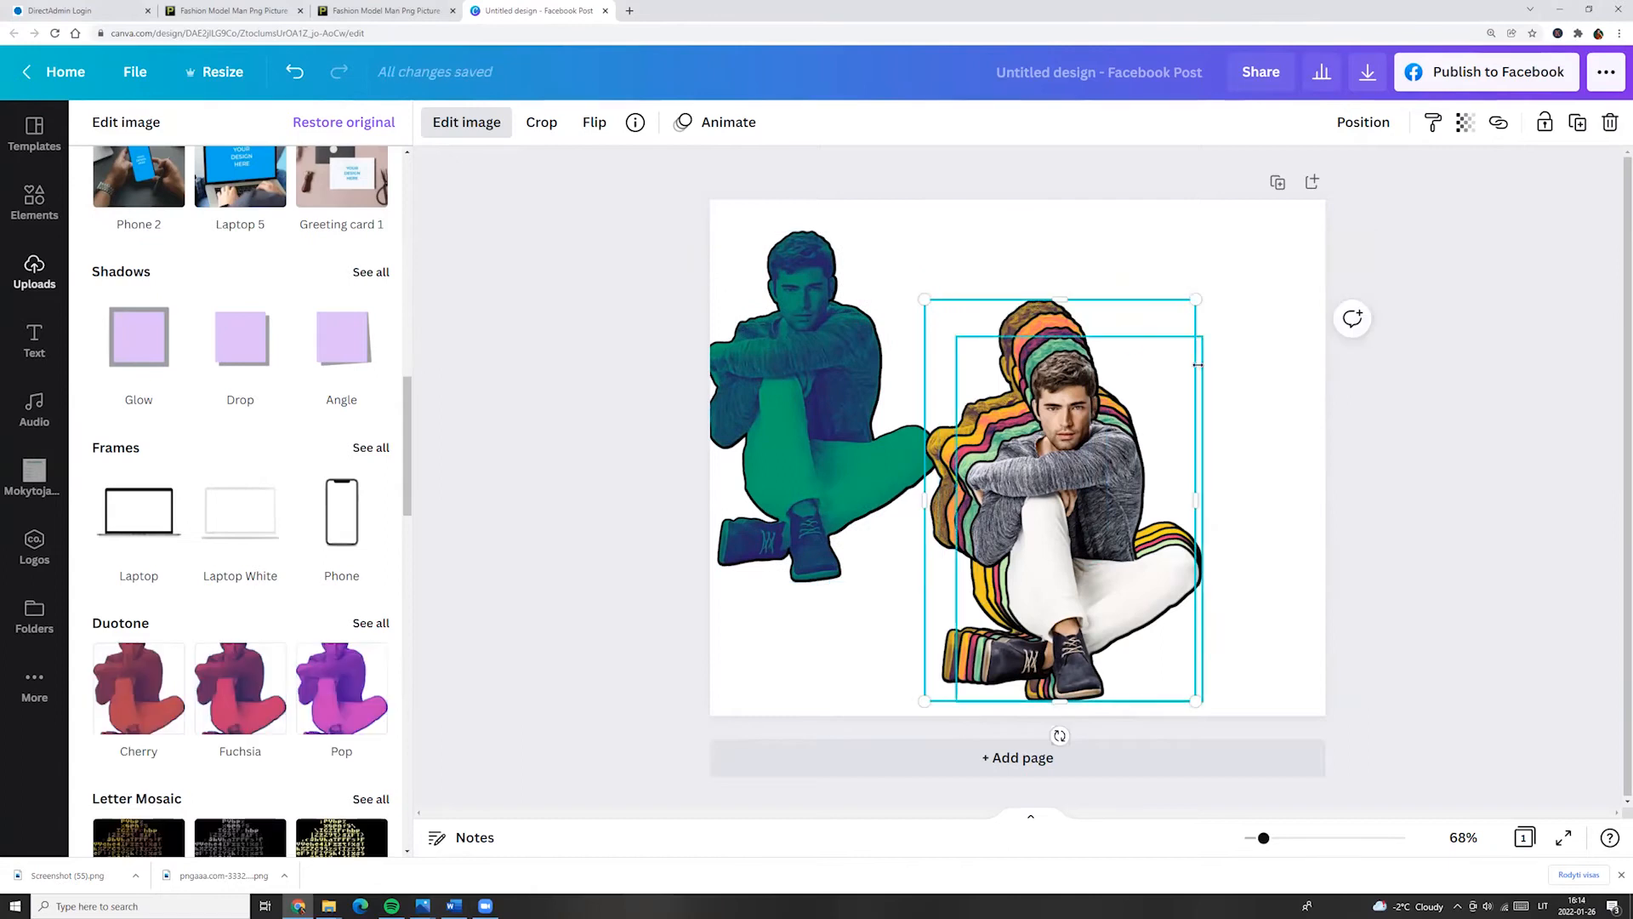
drag(1193, 403, 1200, 405)
click(1242, 387)
drag(793, 363, 824, 464)
drag(978, 331, 1021, 288)
drag(821, 428, 1006, 423)
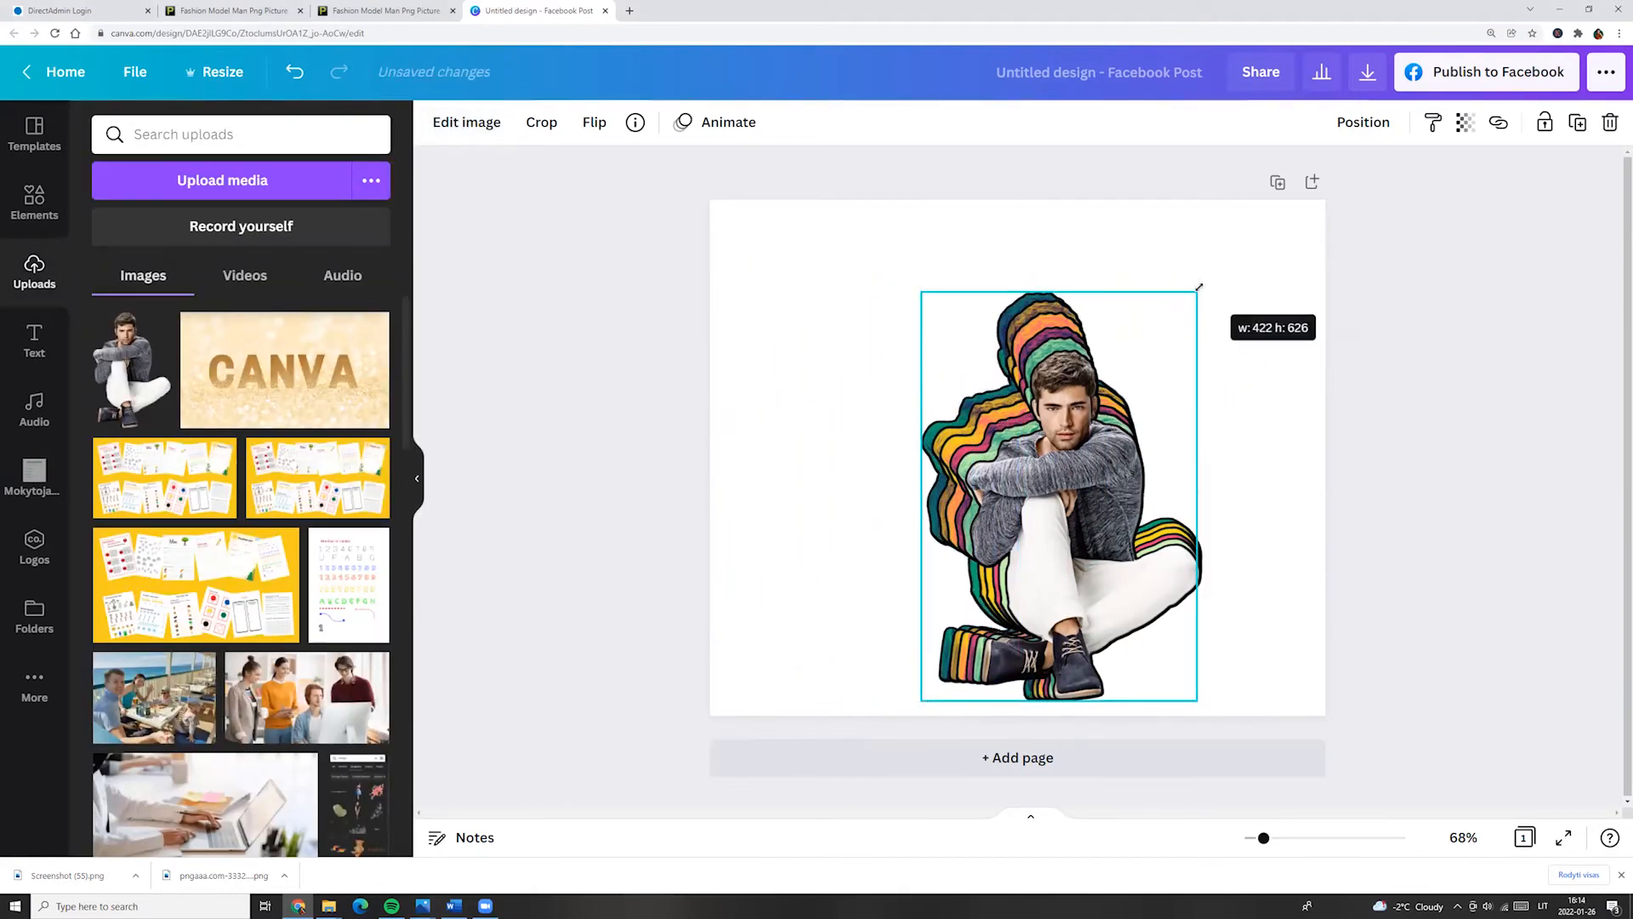
click(737, 308)
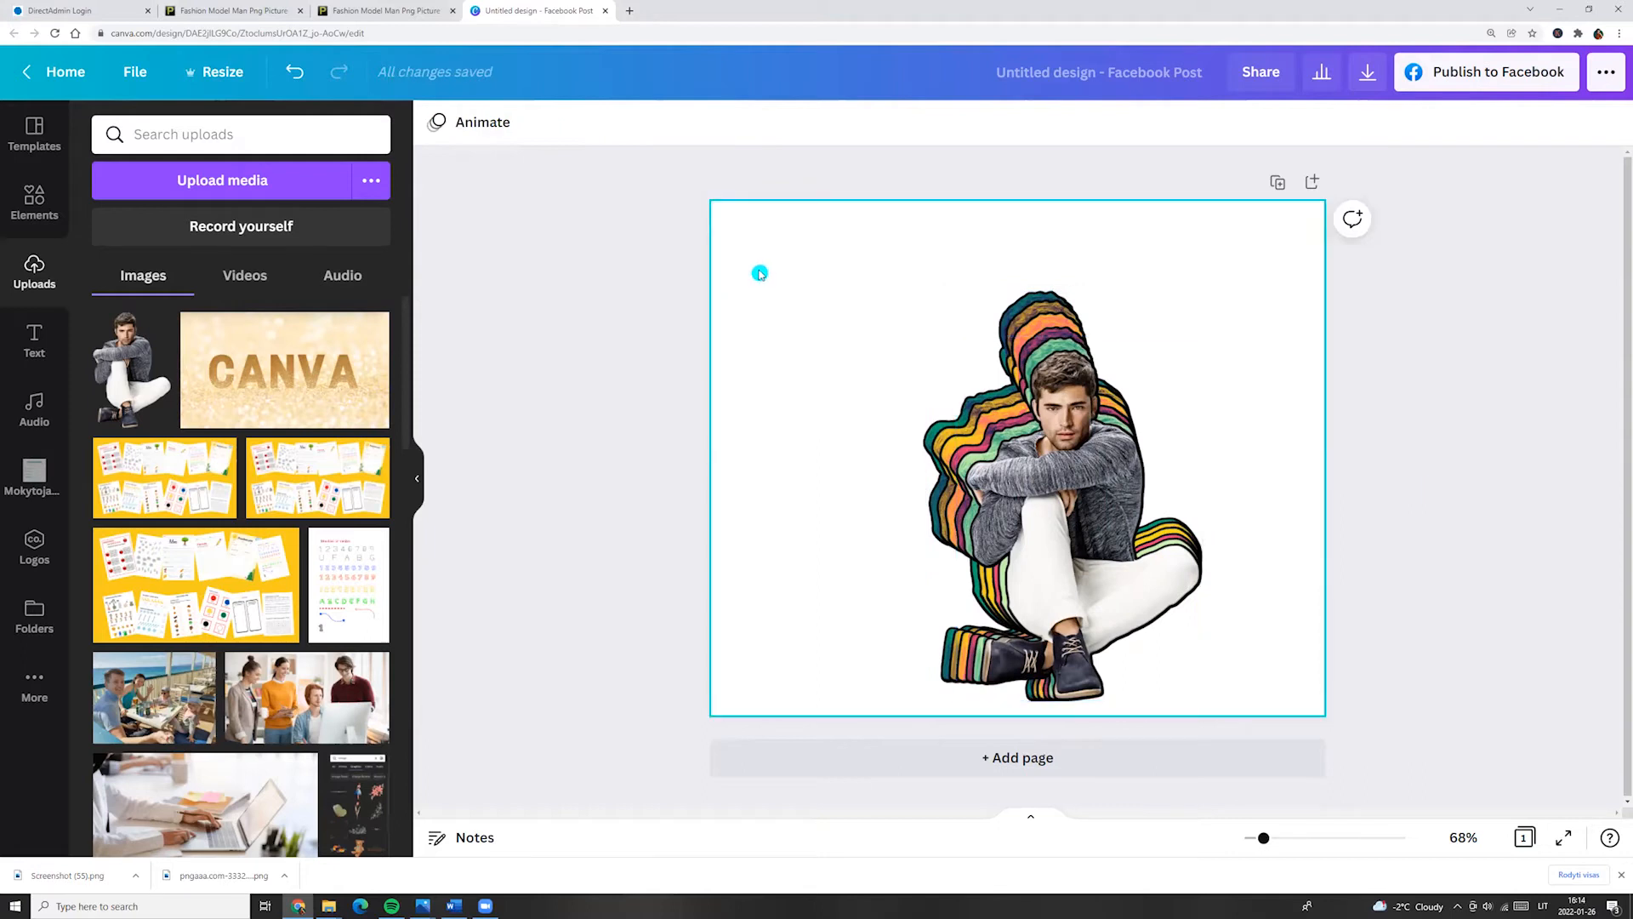
- Group all the stacked copies, enlarge the group and centre it on the page
drag(760, 273, 1370, 739)
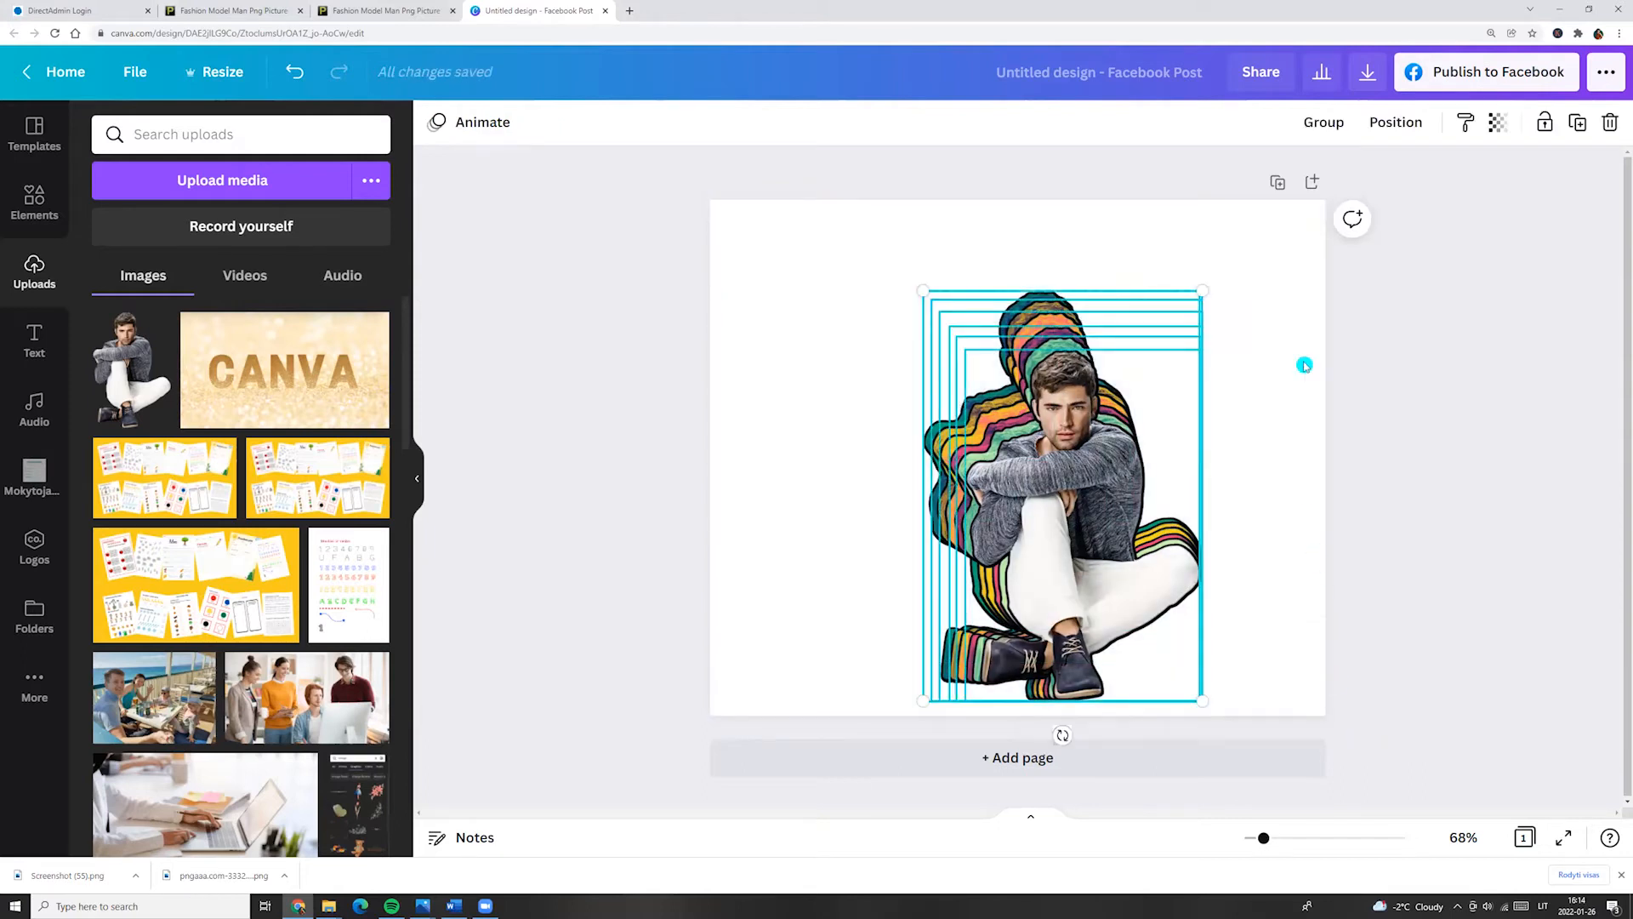
click(1320, 127)
drag(1088, 390, 1019, 395)
drag(1134, 298, 1166, 251)
drag(1052, 387, 1061, 370)
click(756, 314)
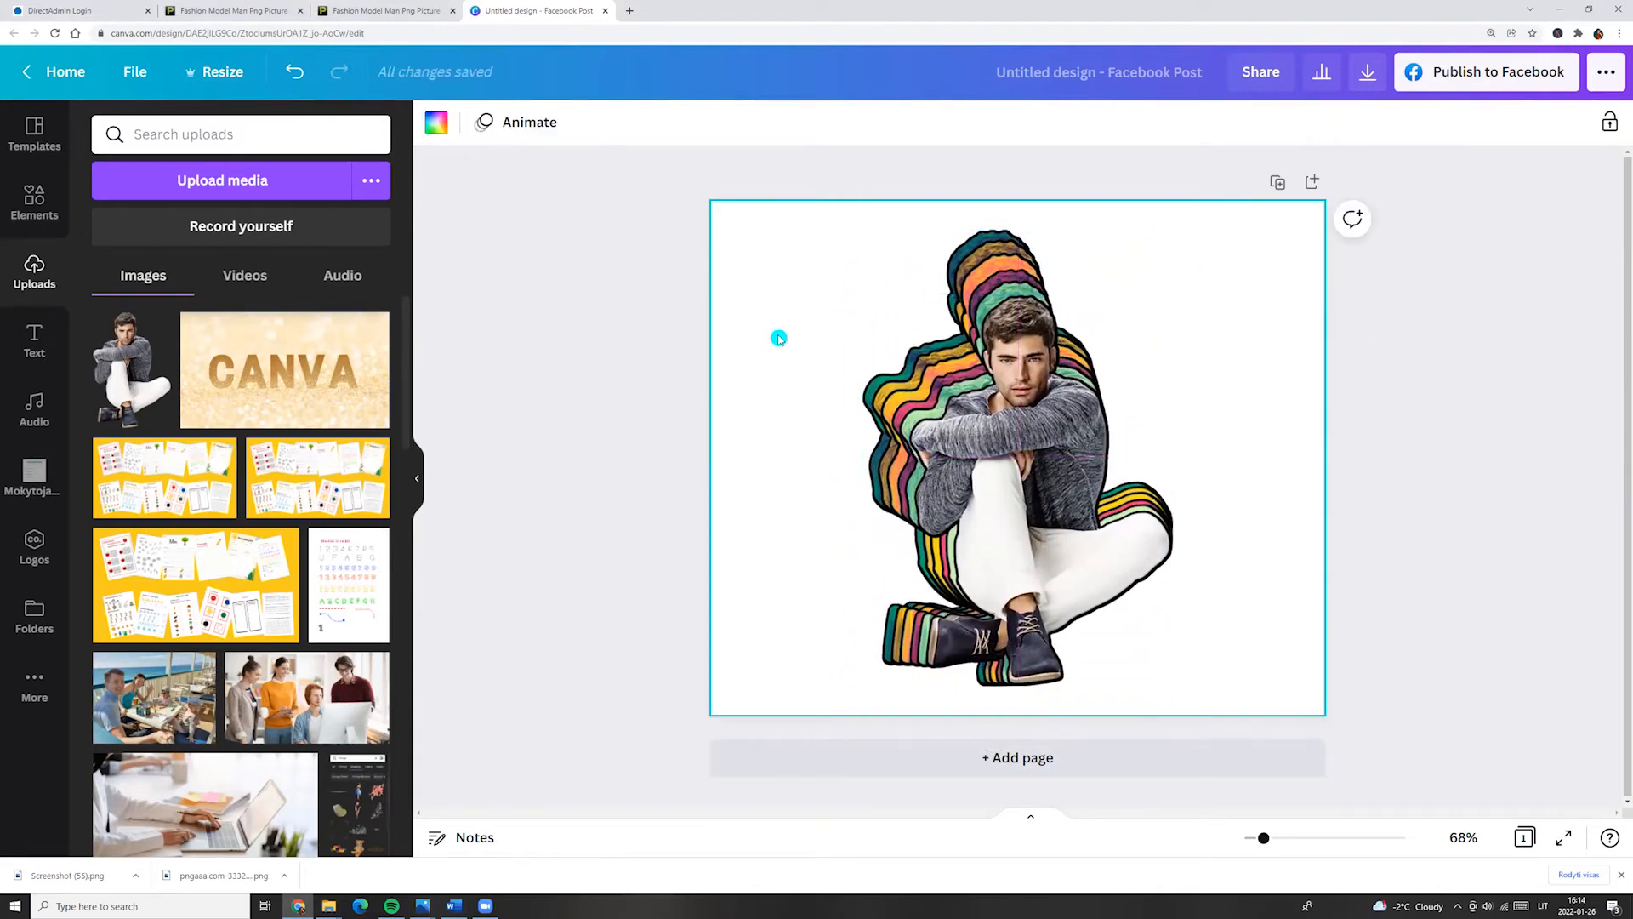
- Search the photo elements for "grey gradient" and set a textured grey photo as the page background
click(44, 202)
click(160, 136)
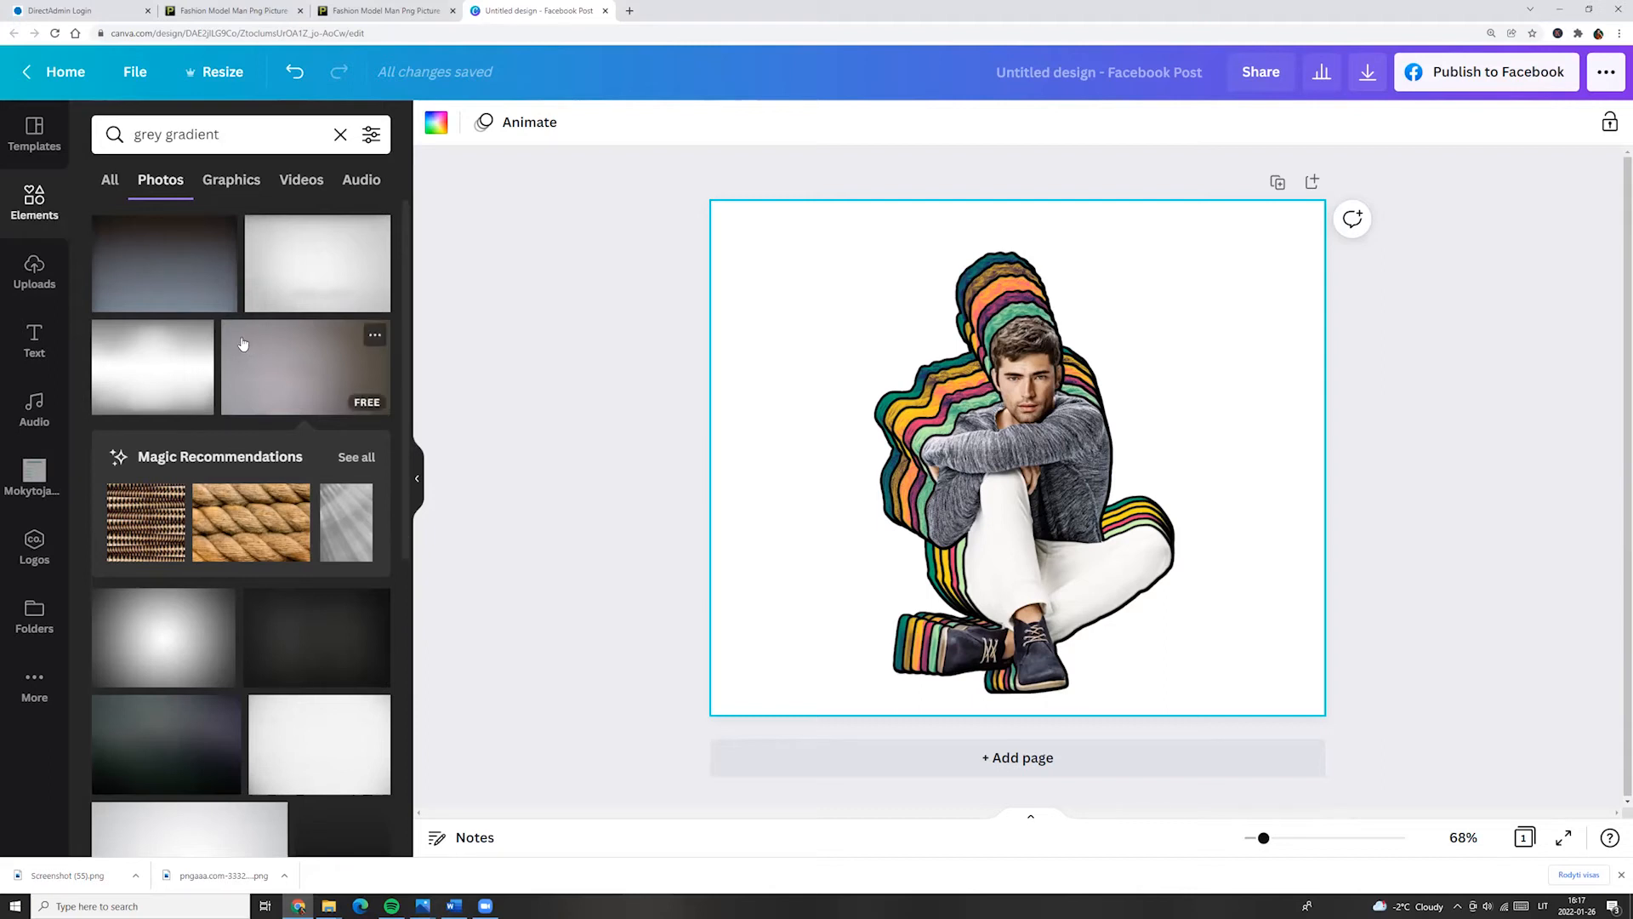
drag(244, 342, 717, 236)
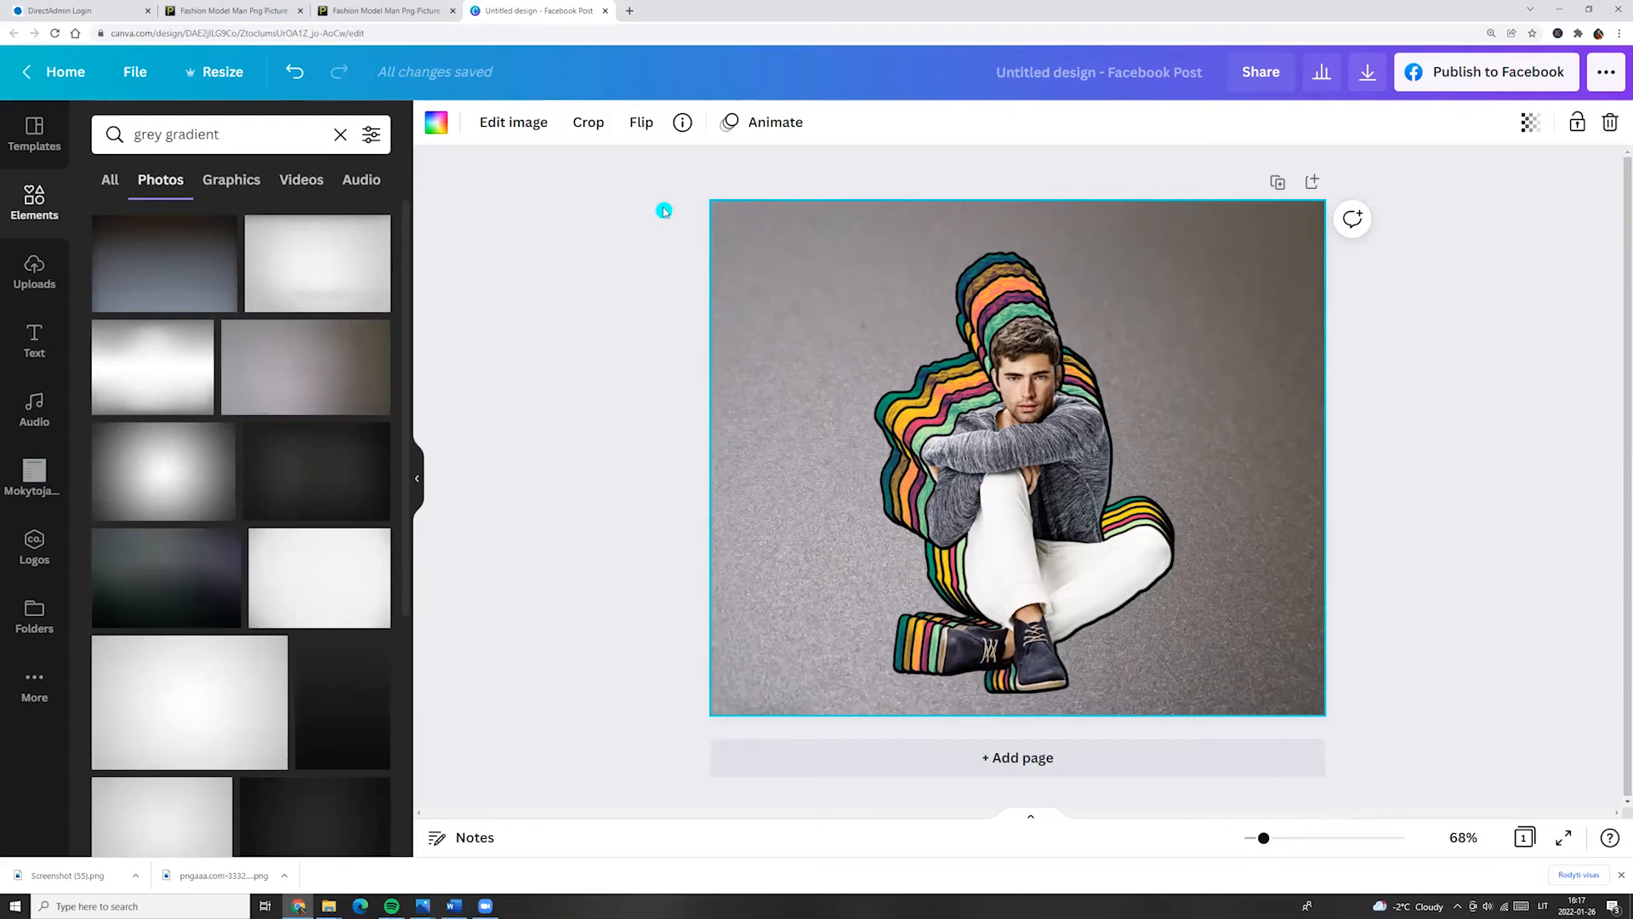
- Search the element graphics for "grid glitch"
click(233, 137)
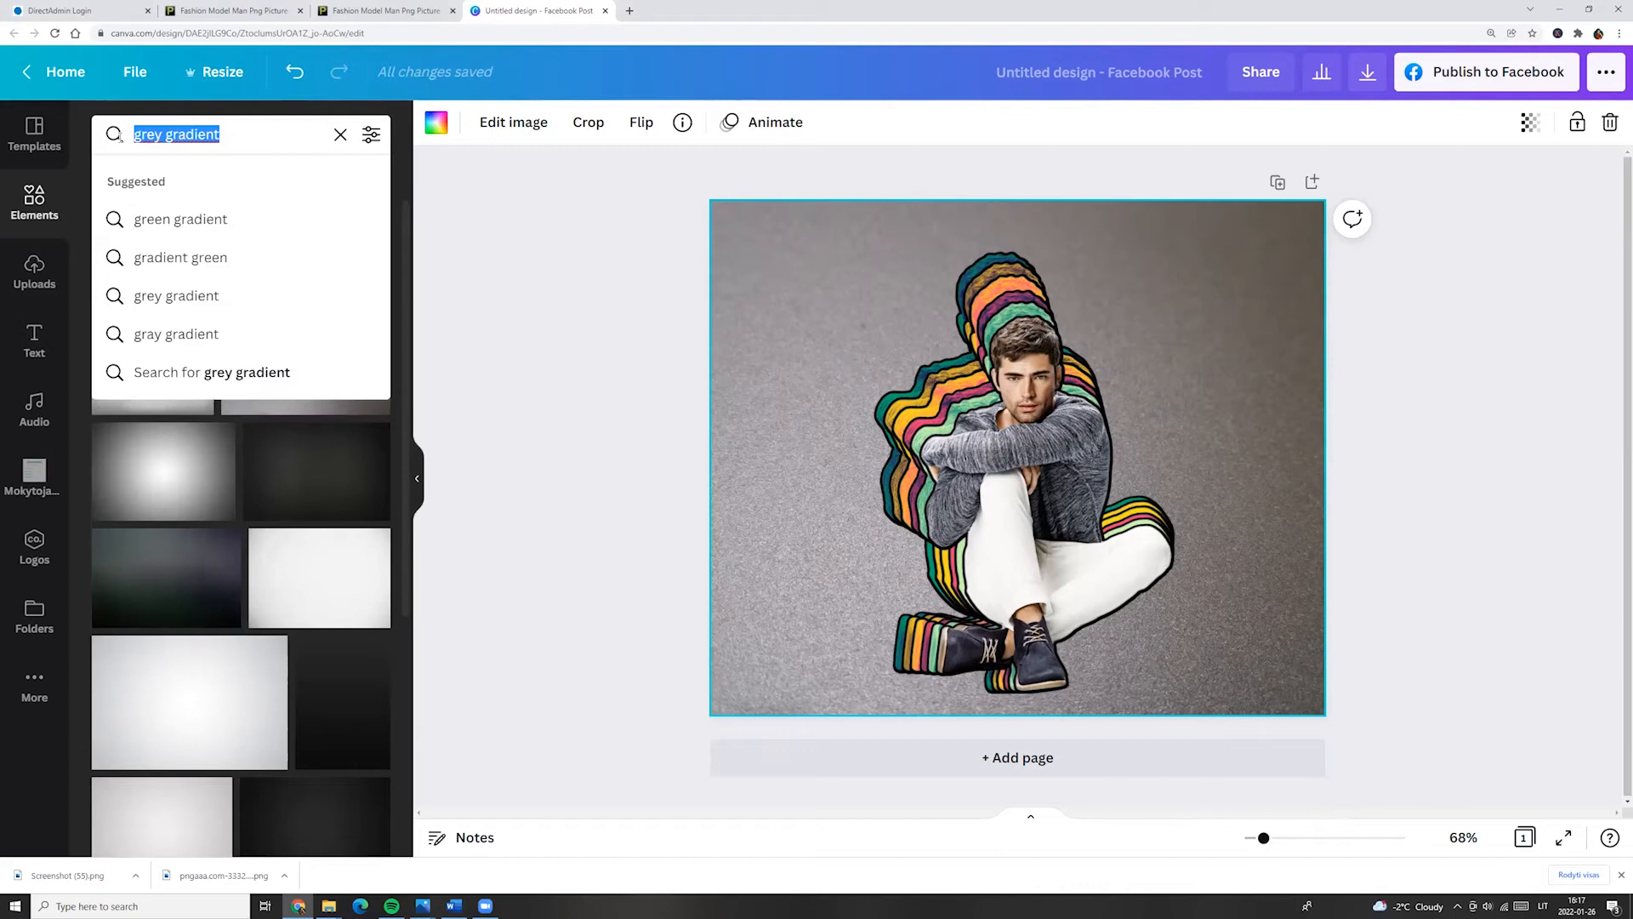
text(grid gli)
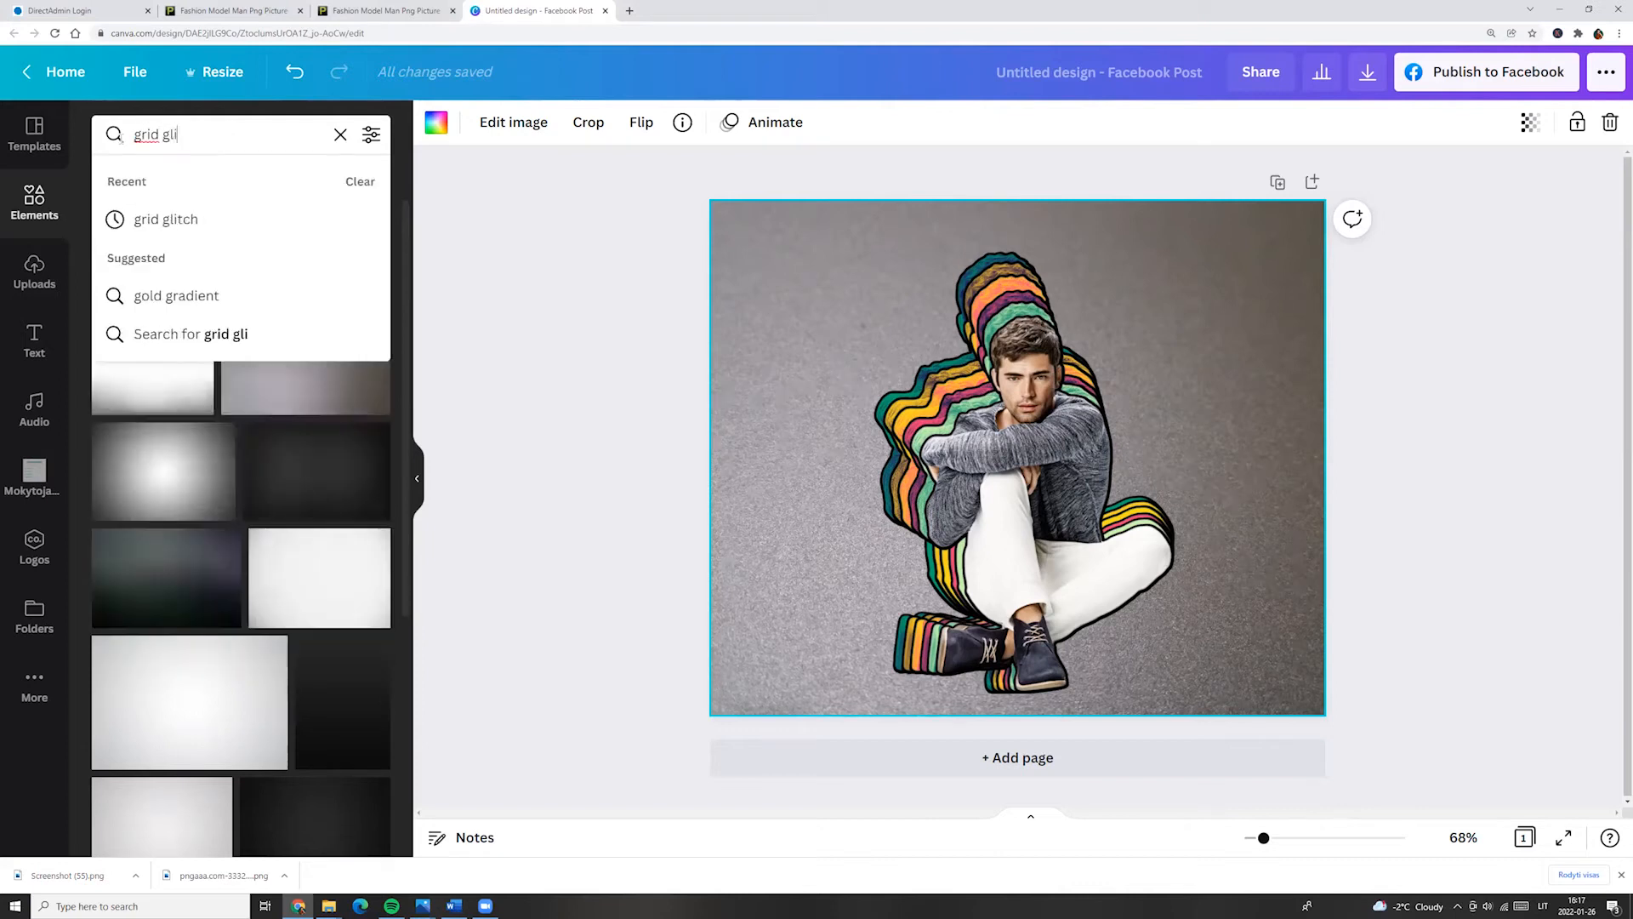
text(tch)
key(Return)
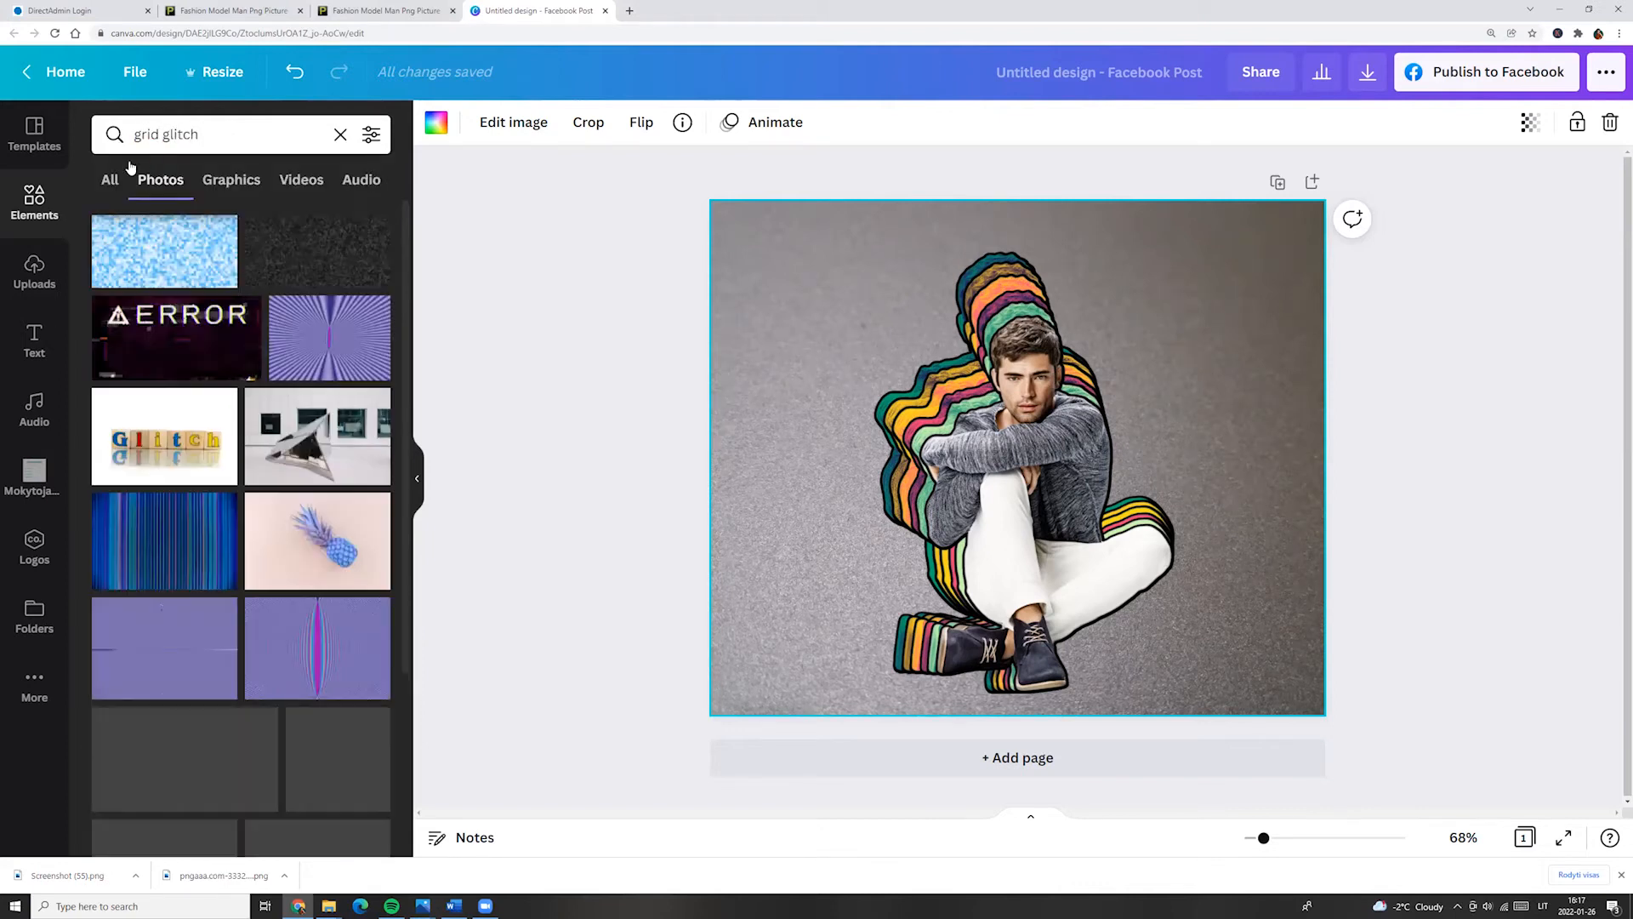
click(240, 189)
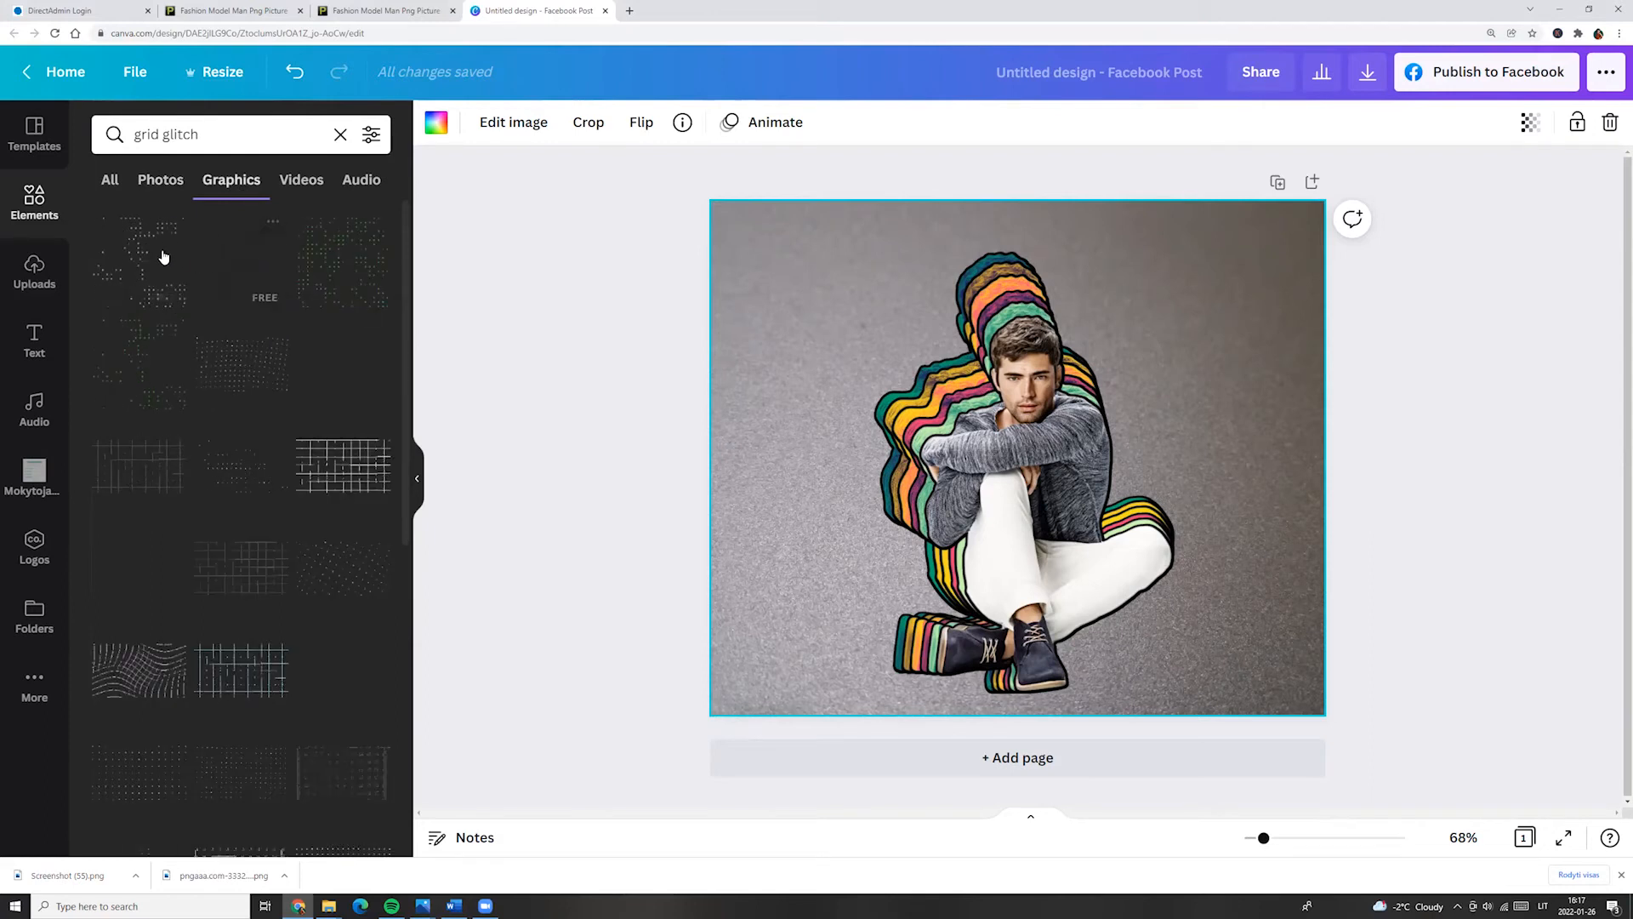
- Add the animated white dot grid, enlarge it to cover the page and send it backwards behind the model
click(122, 252)
drag(868, 346, 754, 256)
drag(1142, 611, 1345, 711)
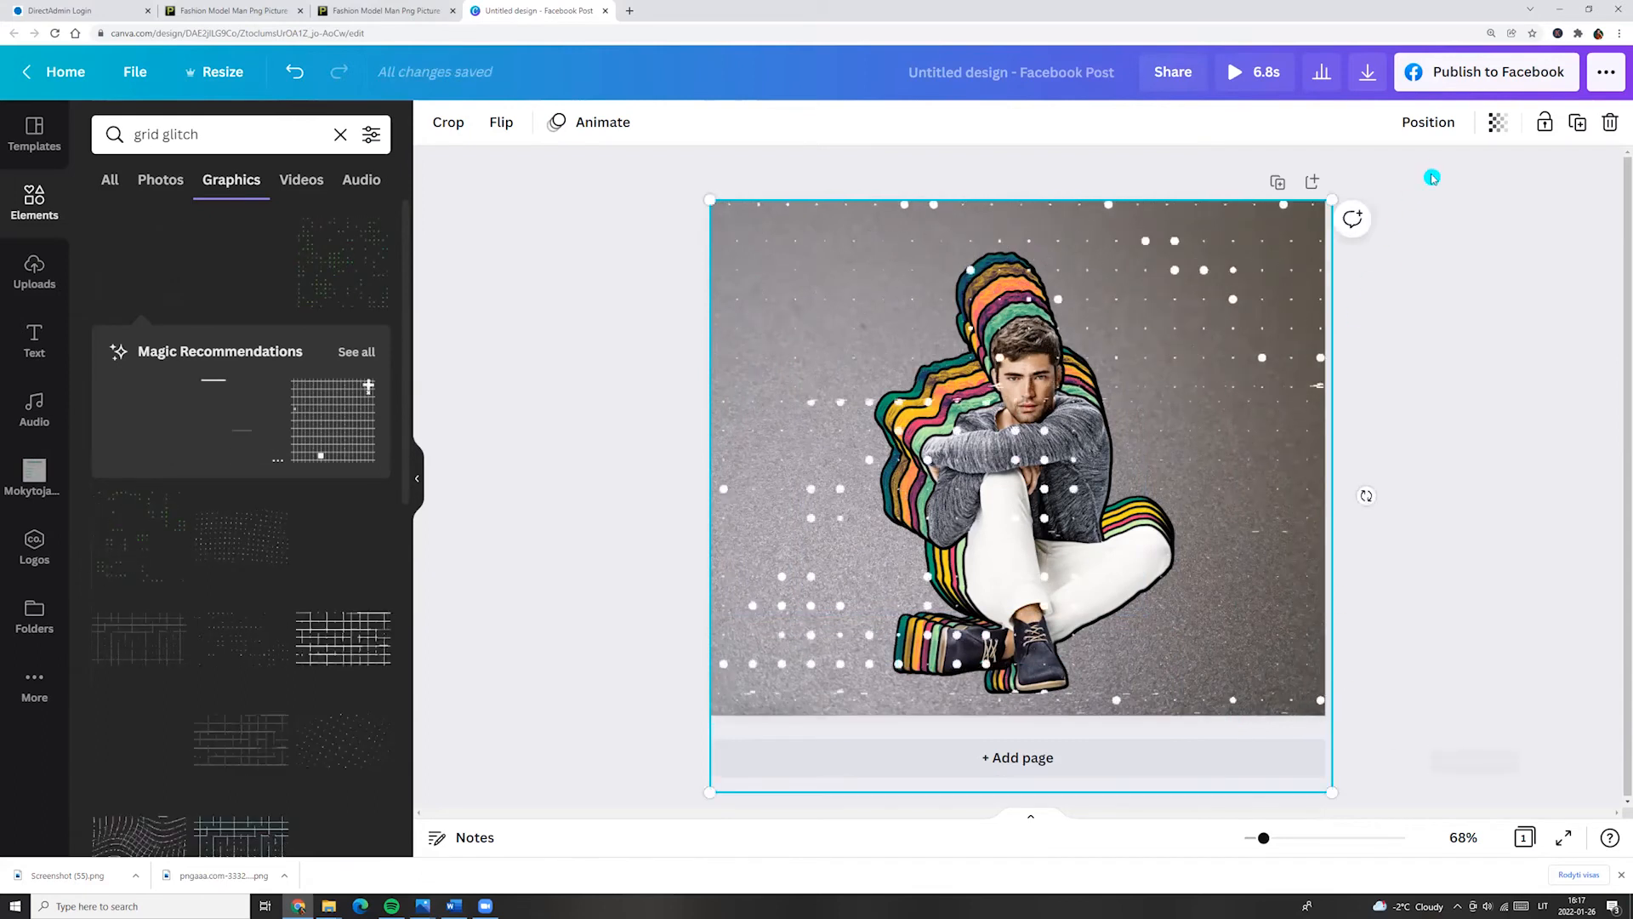
click(1428, 121)
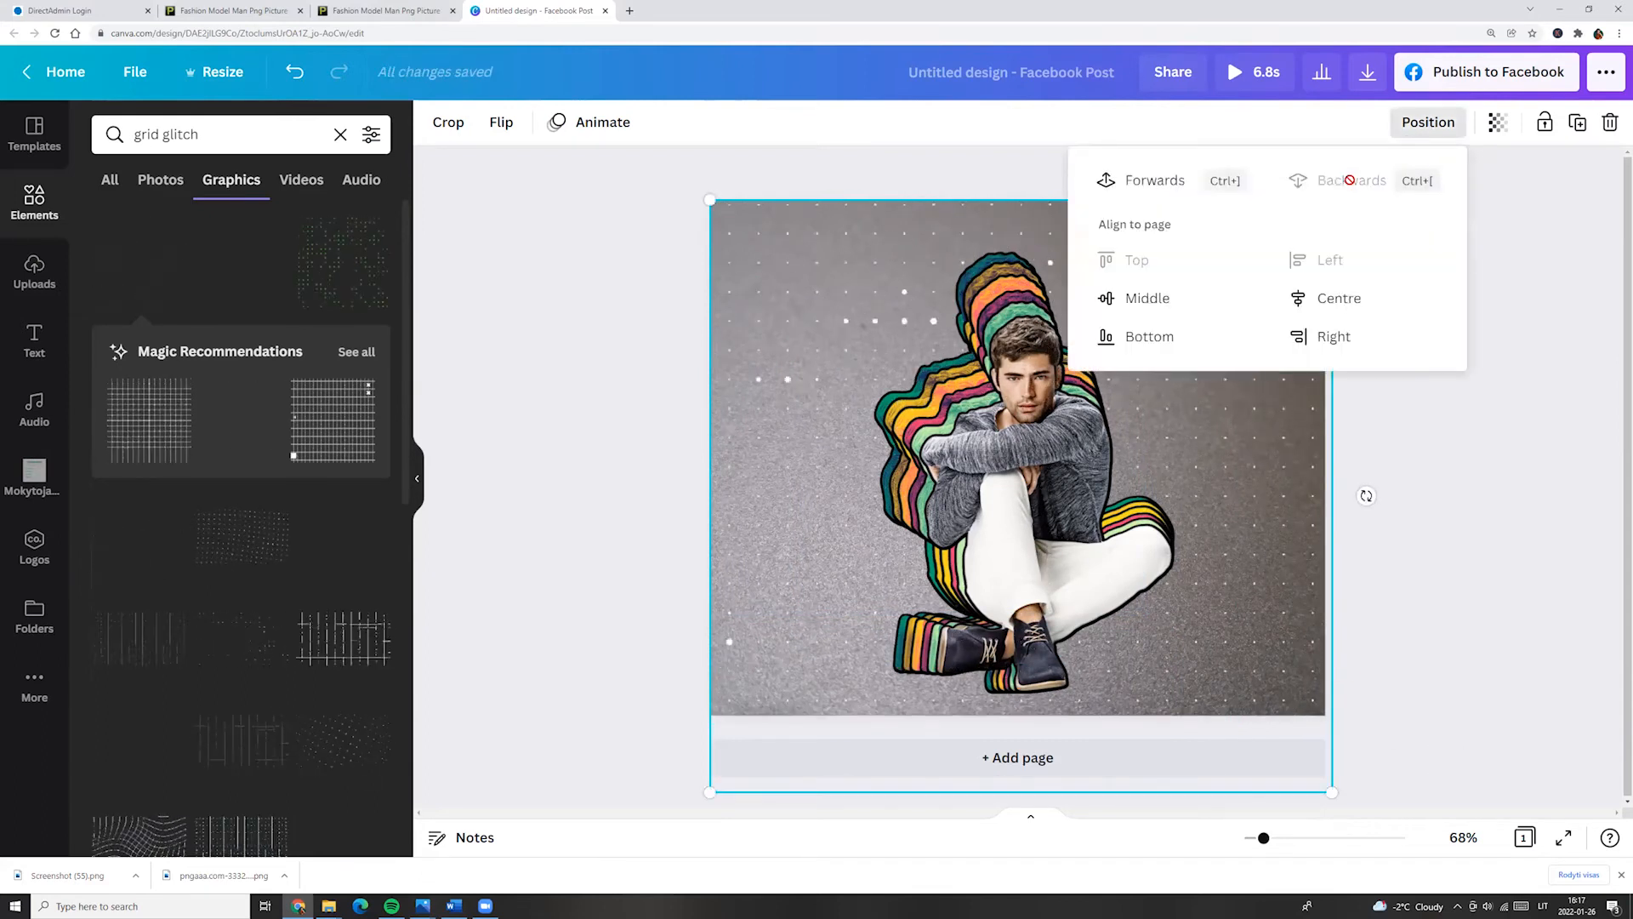
click(1563, 512)
click(1569, 581)
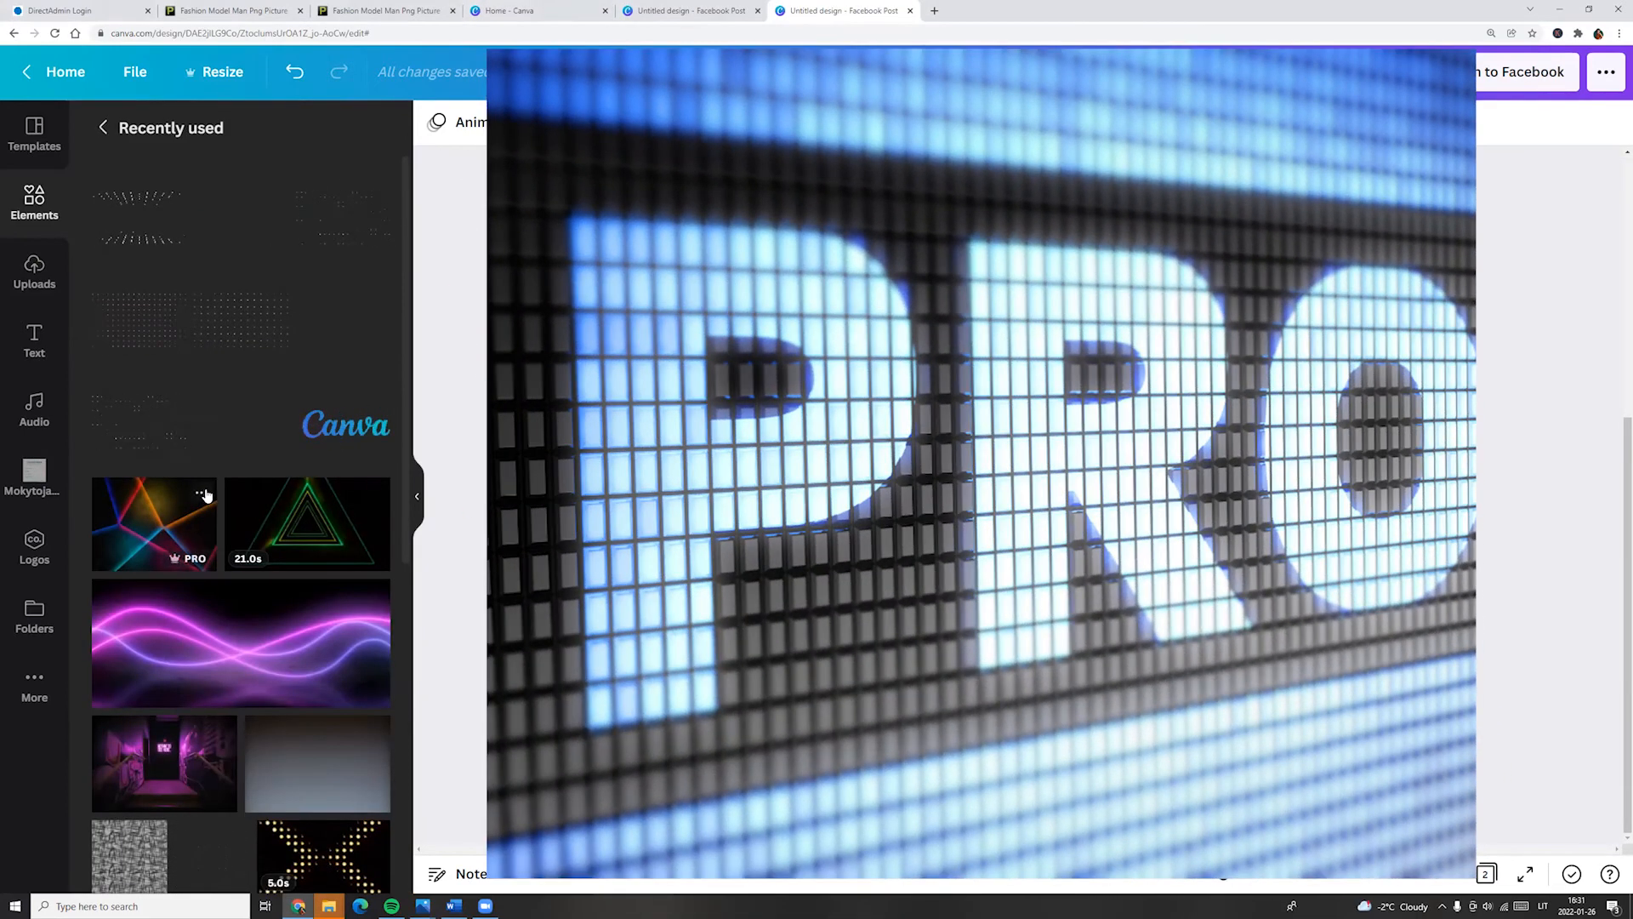
- View the details of the Lazer Neon Lights Background, and search the elements for "neon" to find it
click(192, 494)
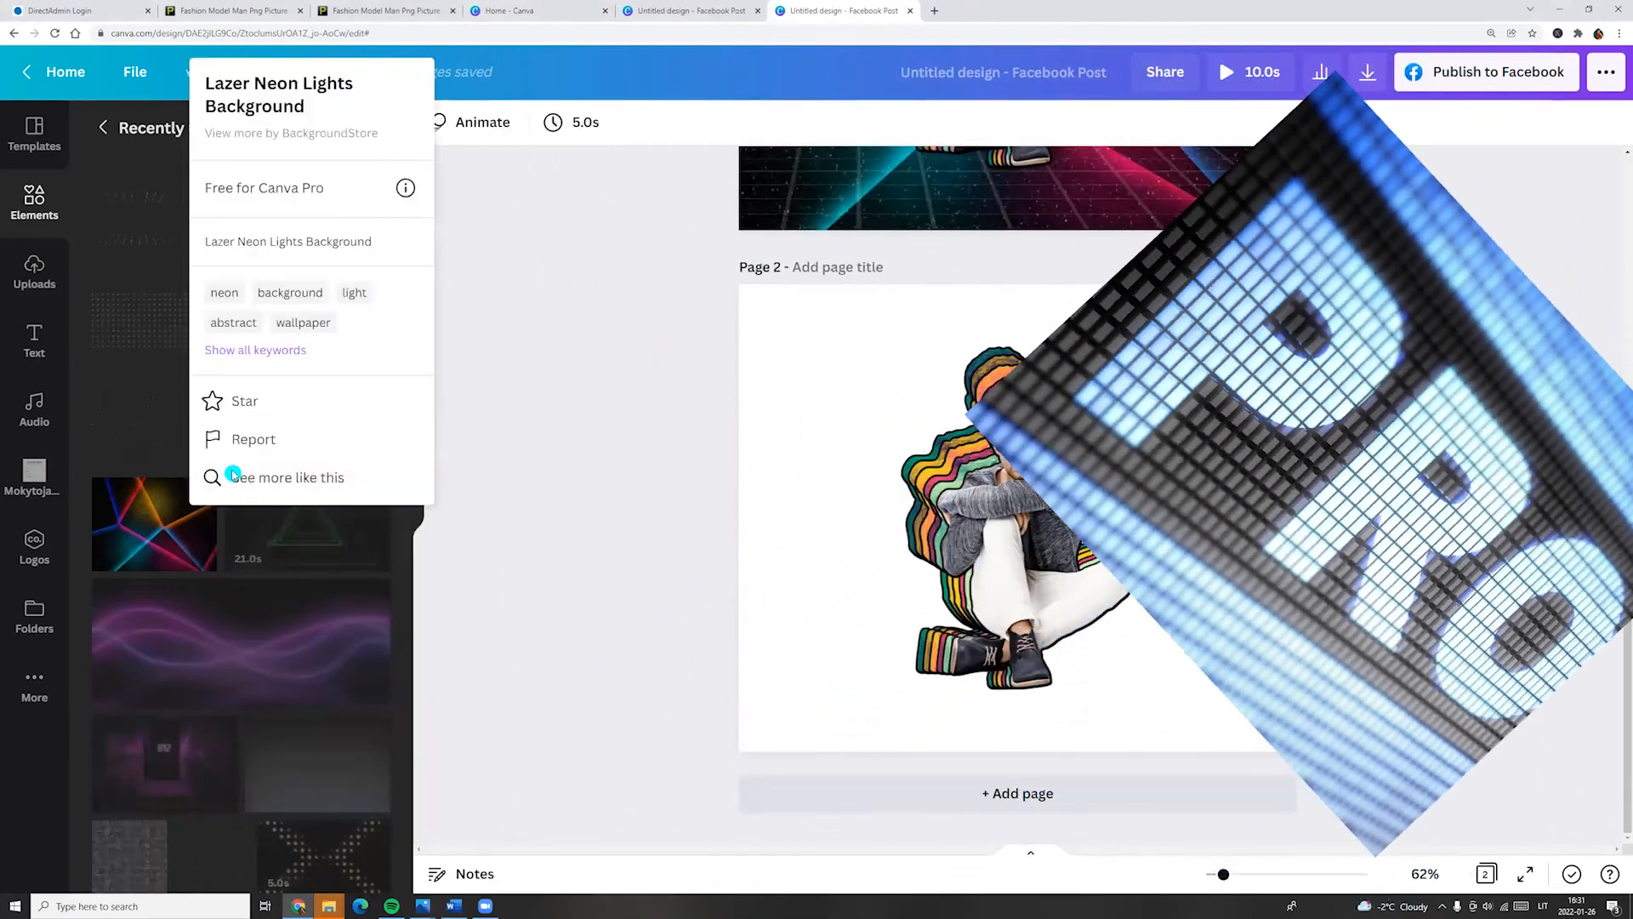
click(493, 430)
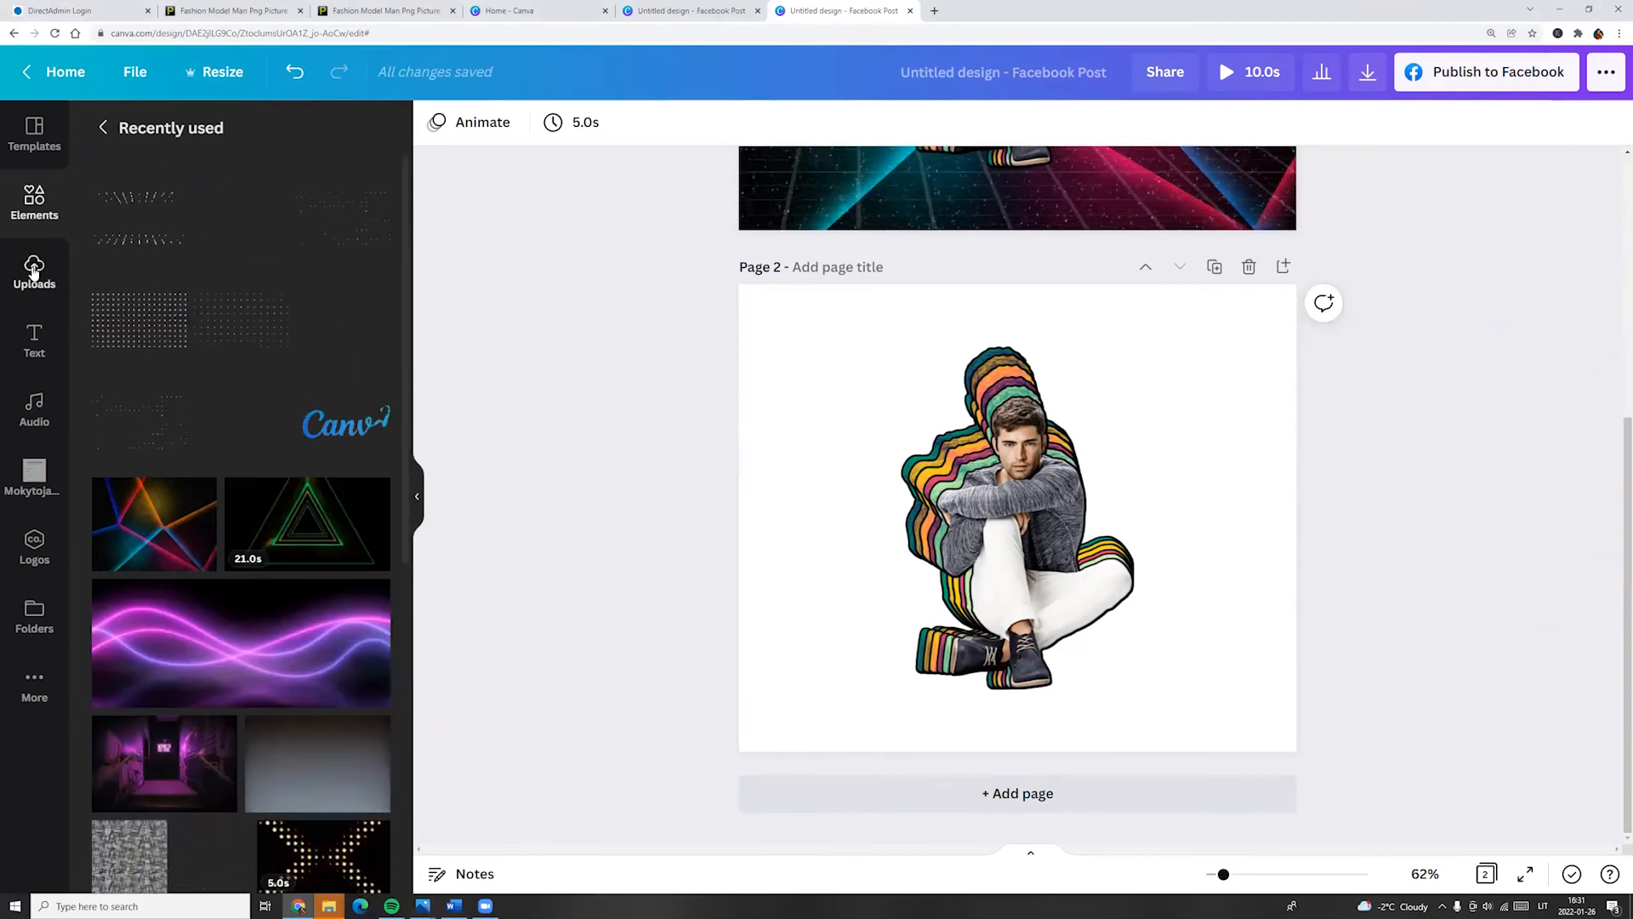
click(28, 200)
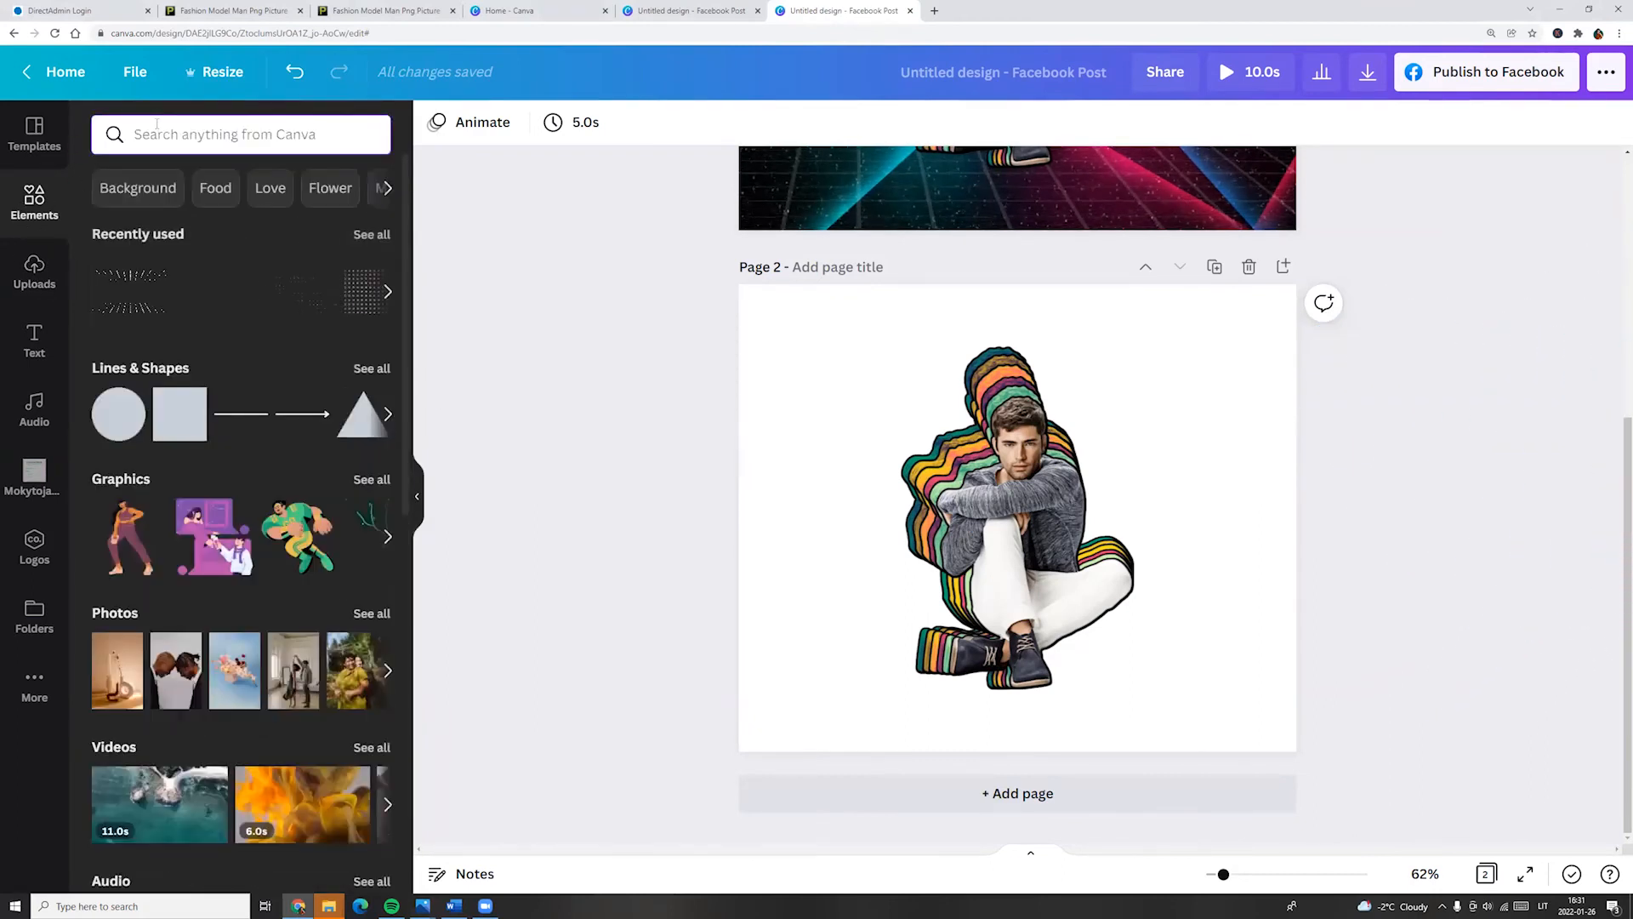
click(156, 132)
text(neo)
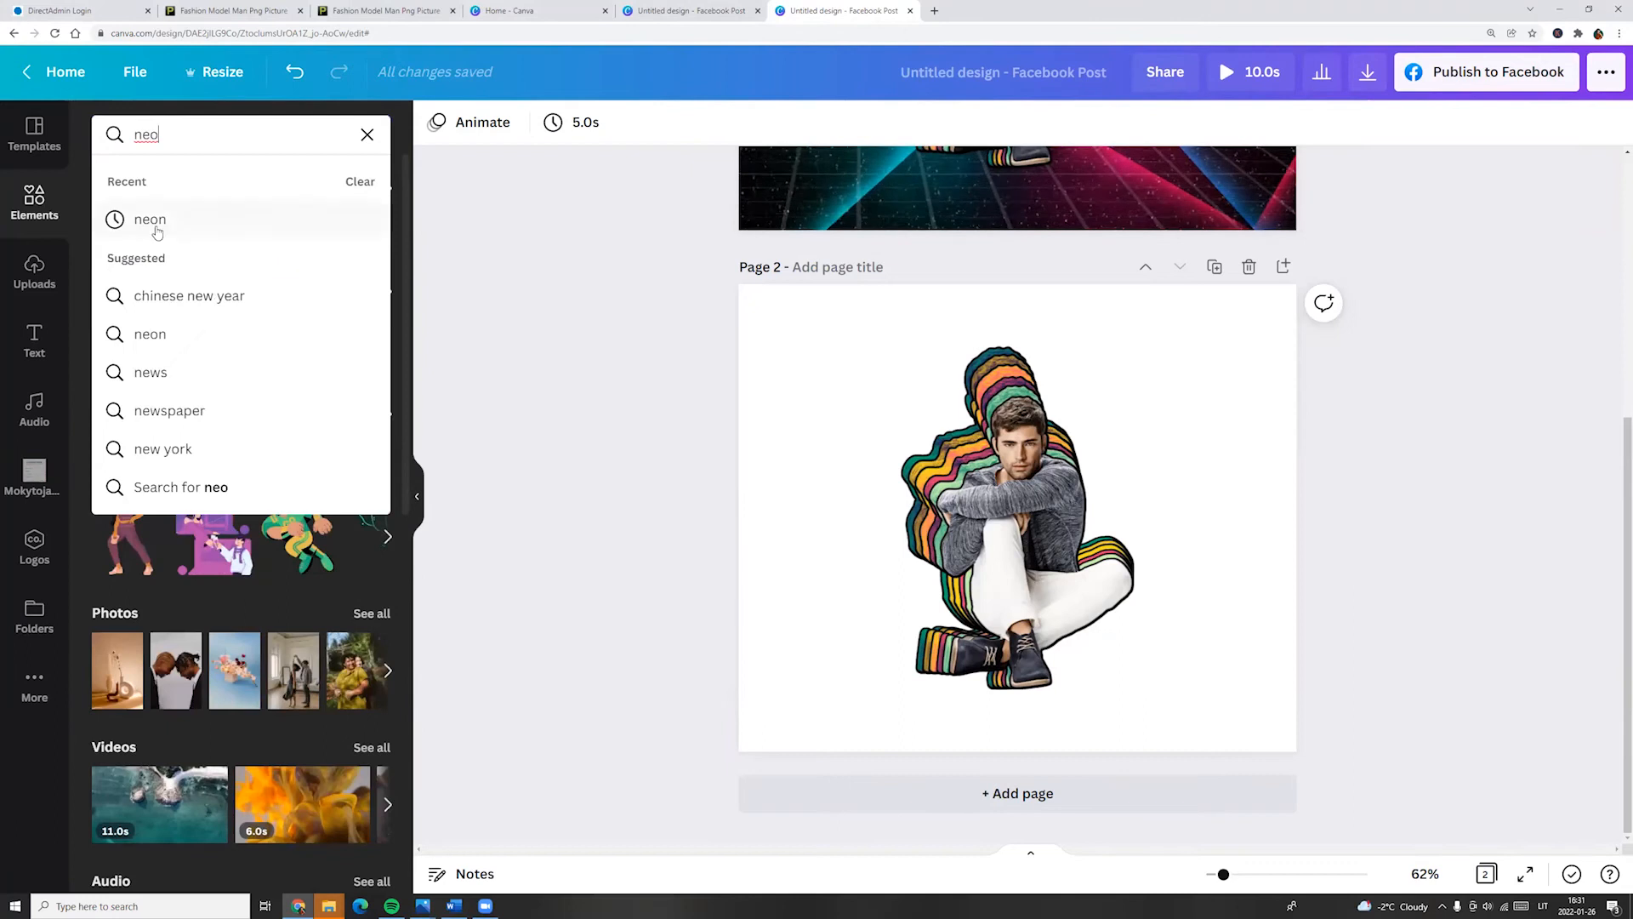
click(156, 230)
scroll(270, 499, down, 1)
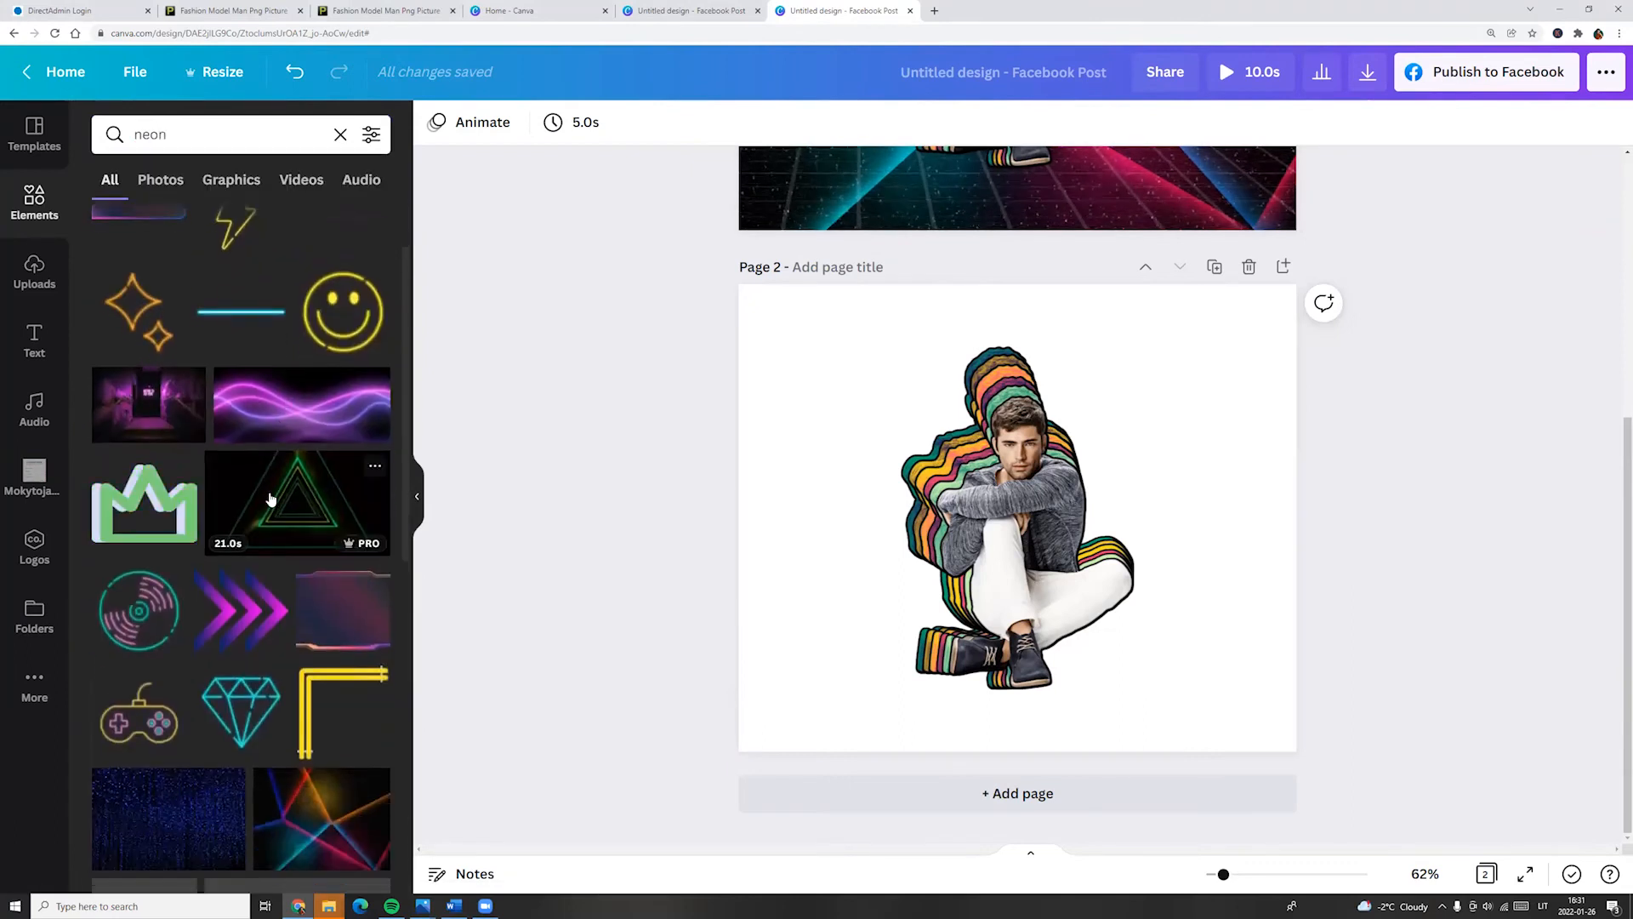
scroll(339, 682, down, 4)
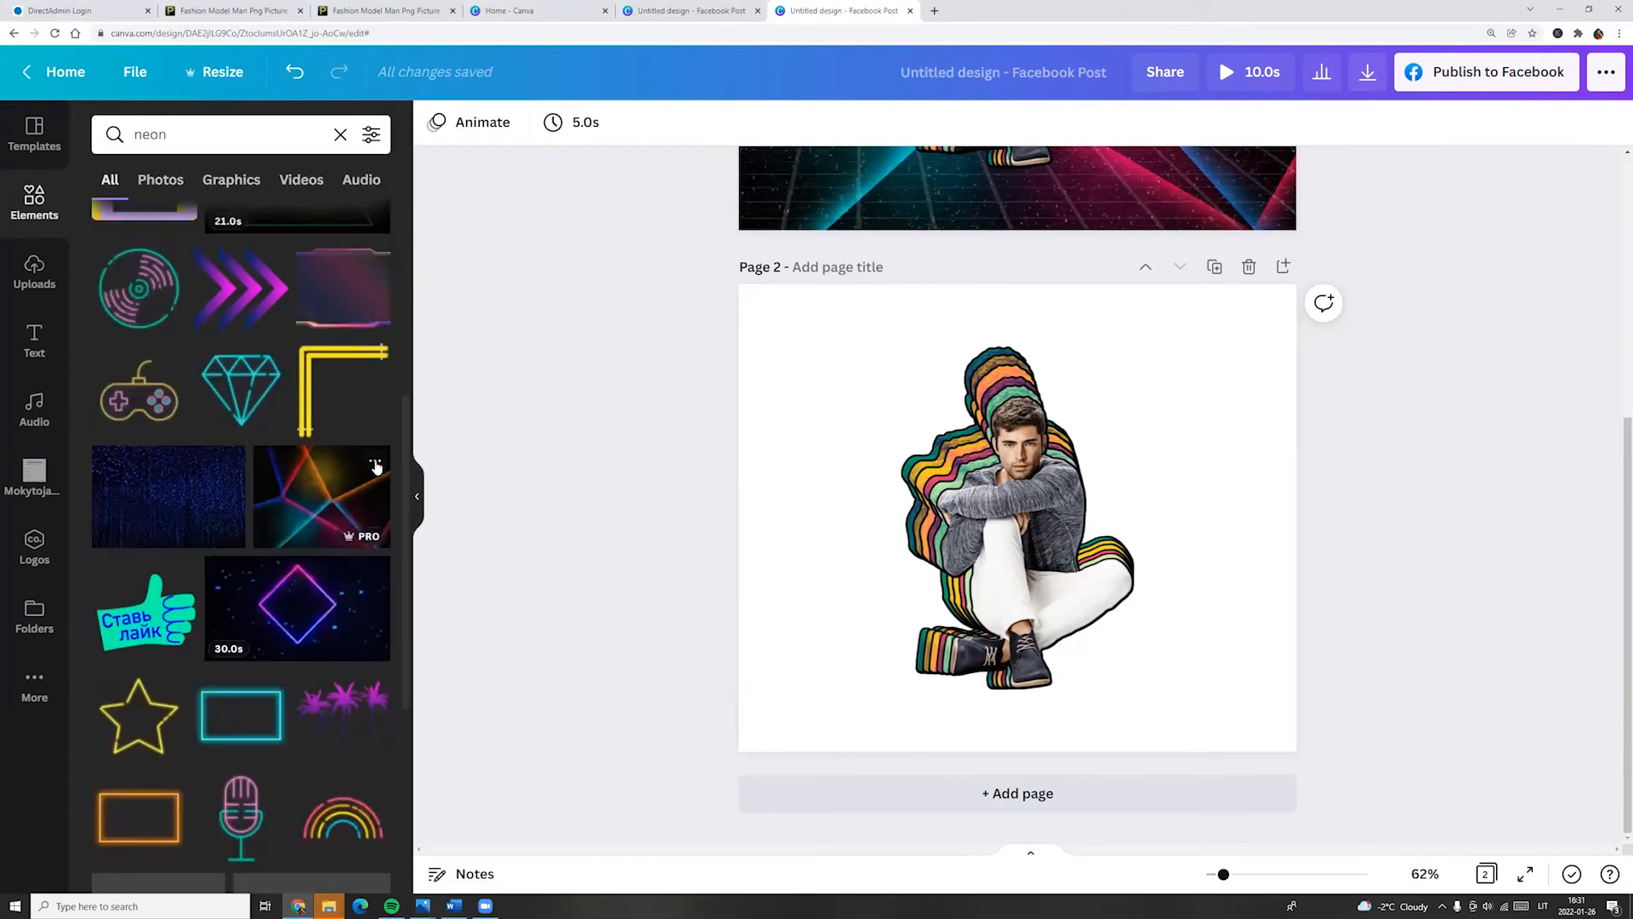
- Check the neon lights photo's details and set it as the background of page 2
click(375, 461)
click(803, 300)
drag(322, 496, 783, 357)
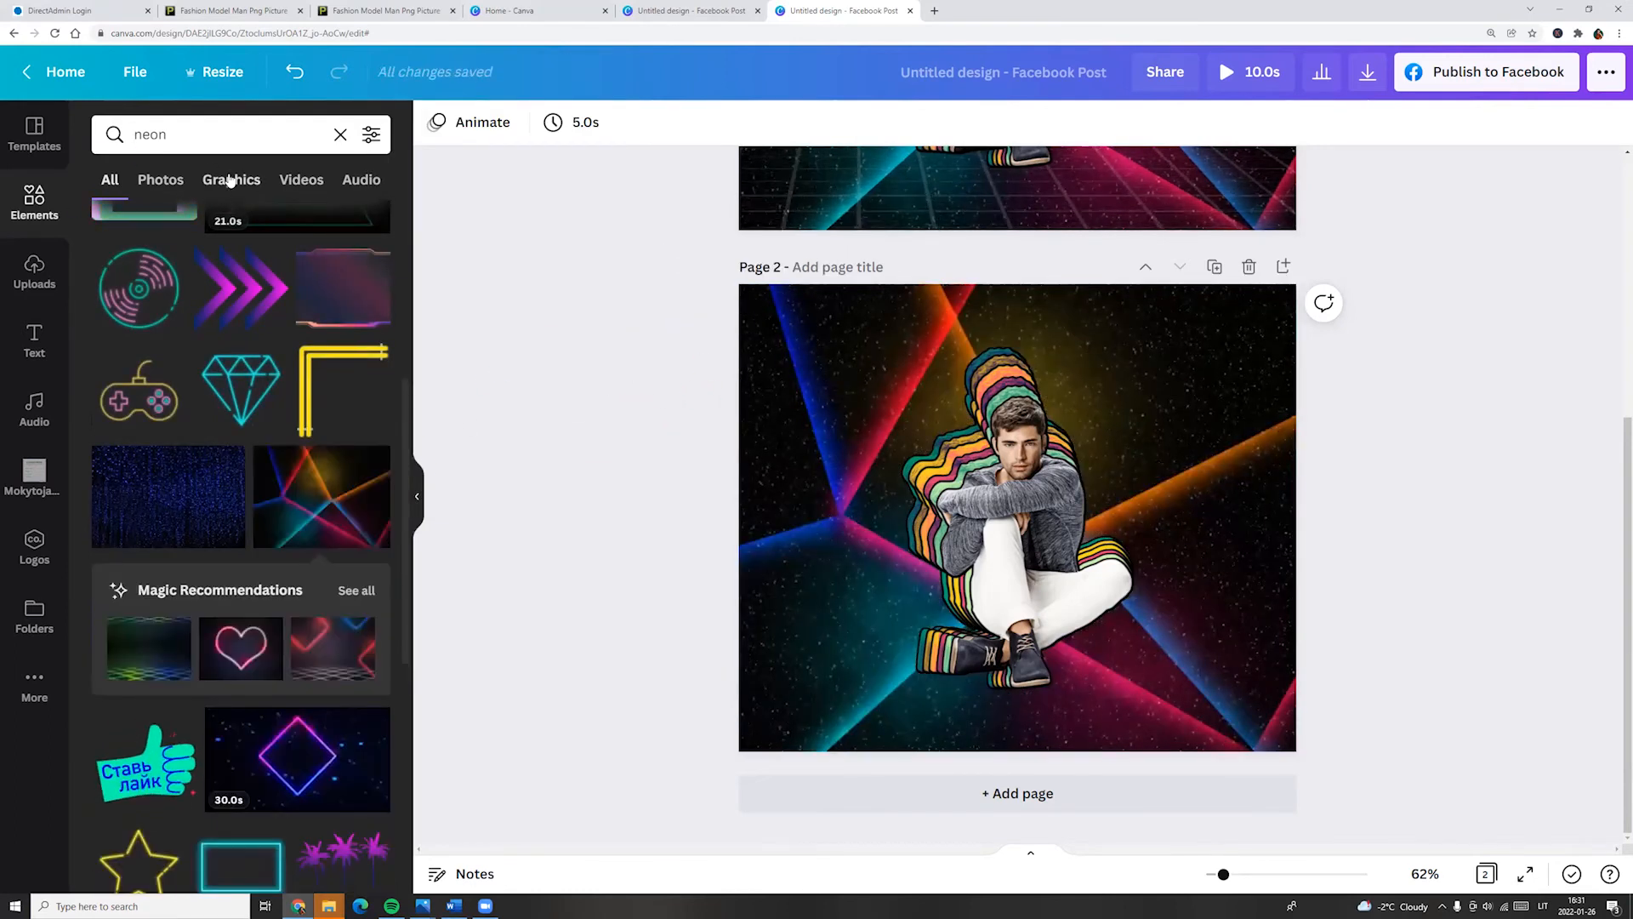
- Search the graphics for "grid glitch" elements for the neon page
click(230, 179)
click(202, 147)
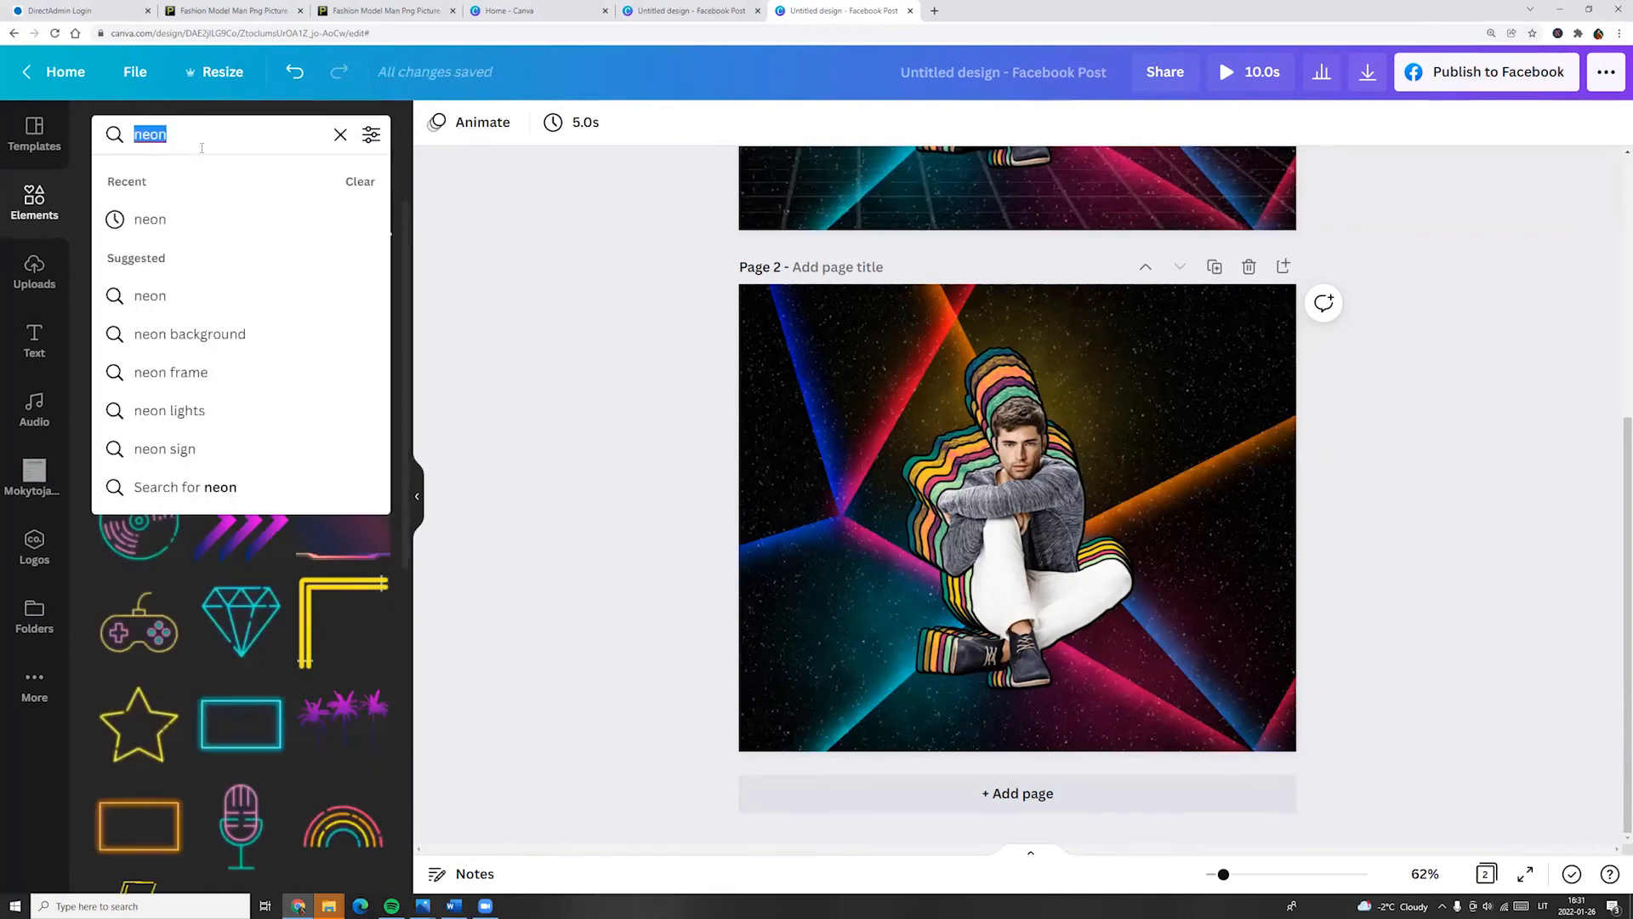
text(grid)
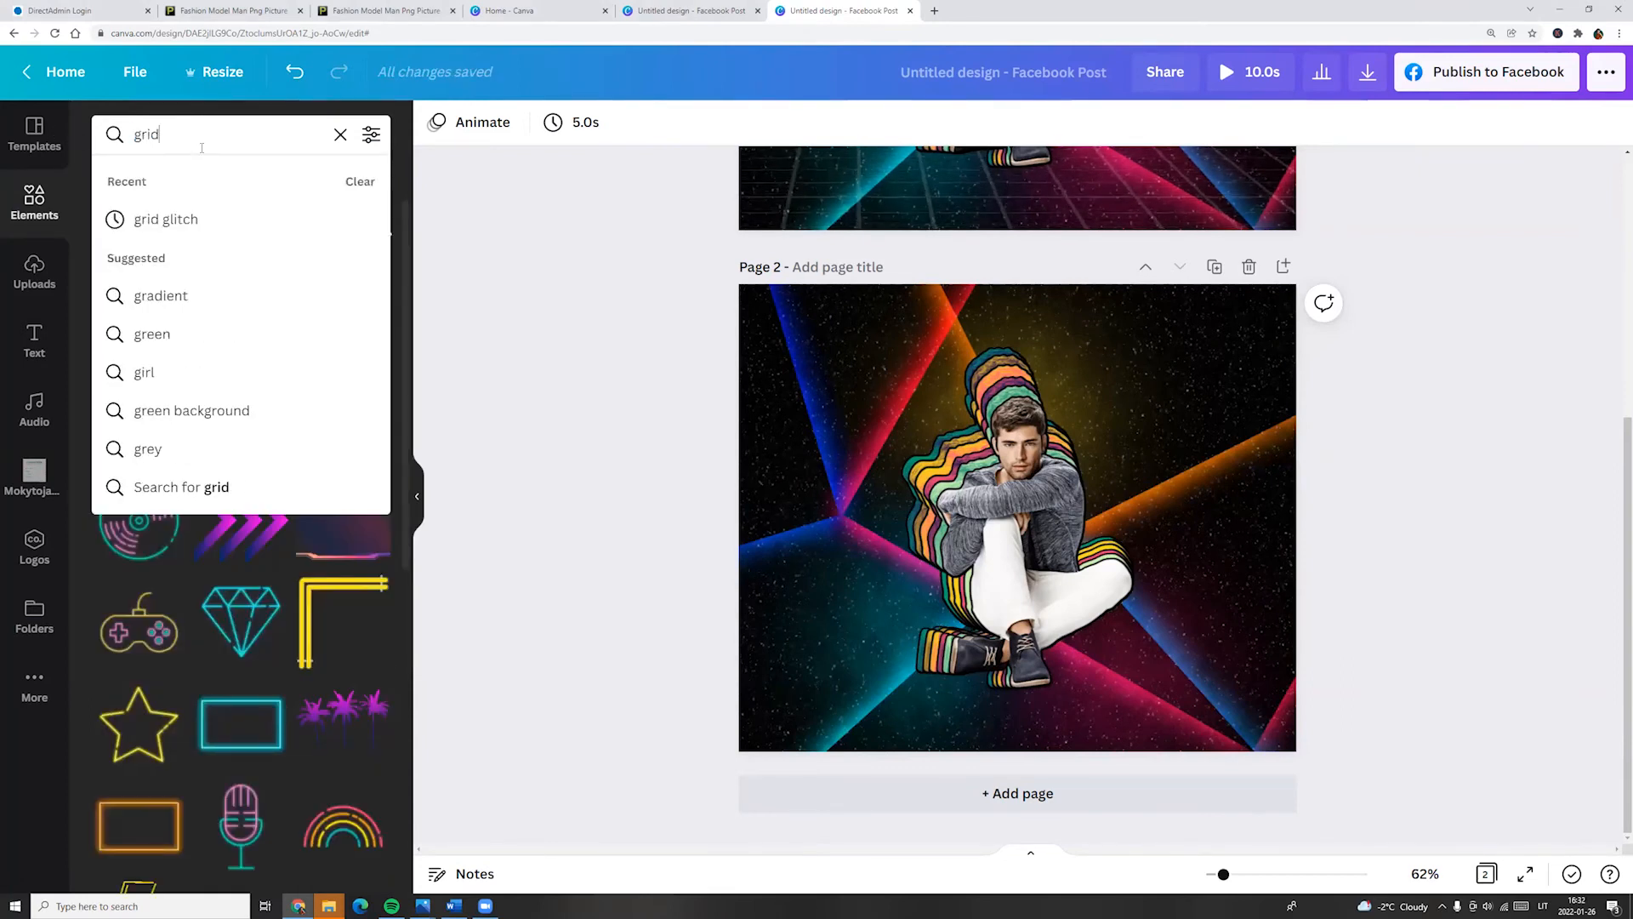
click(182, 219)
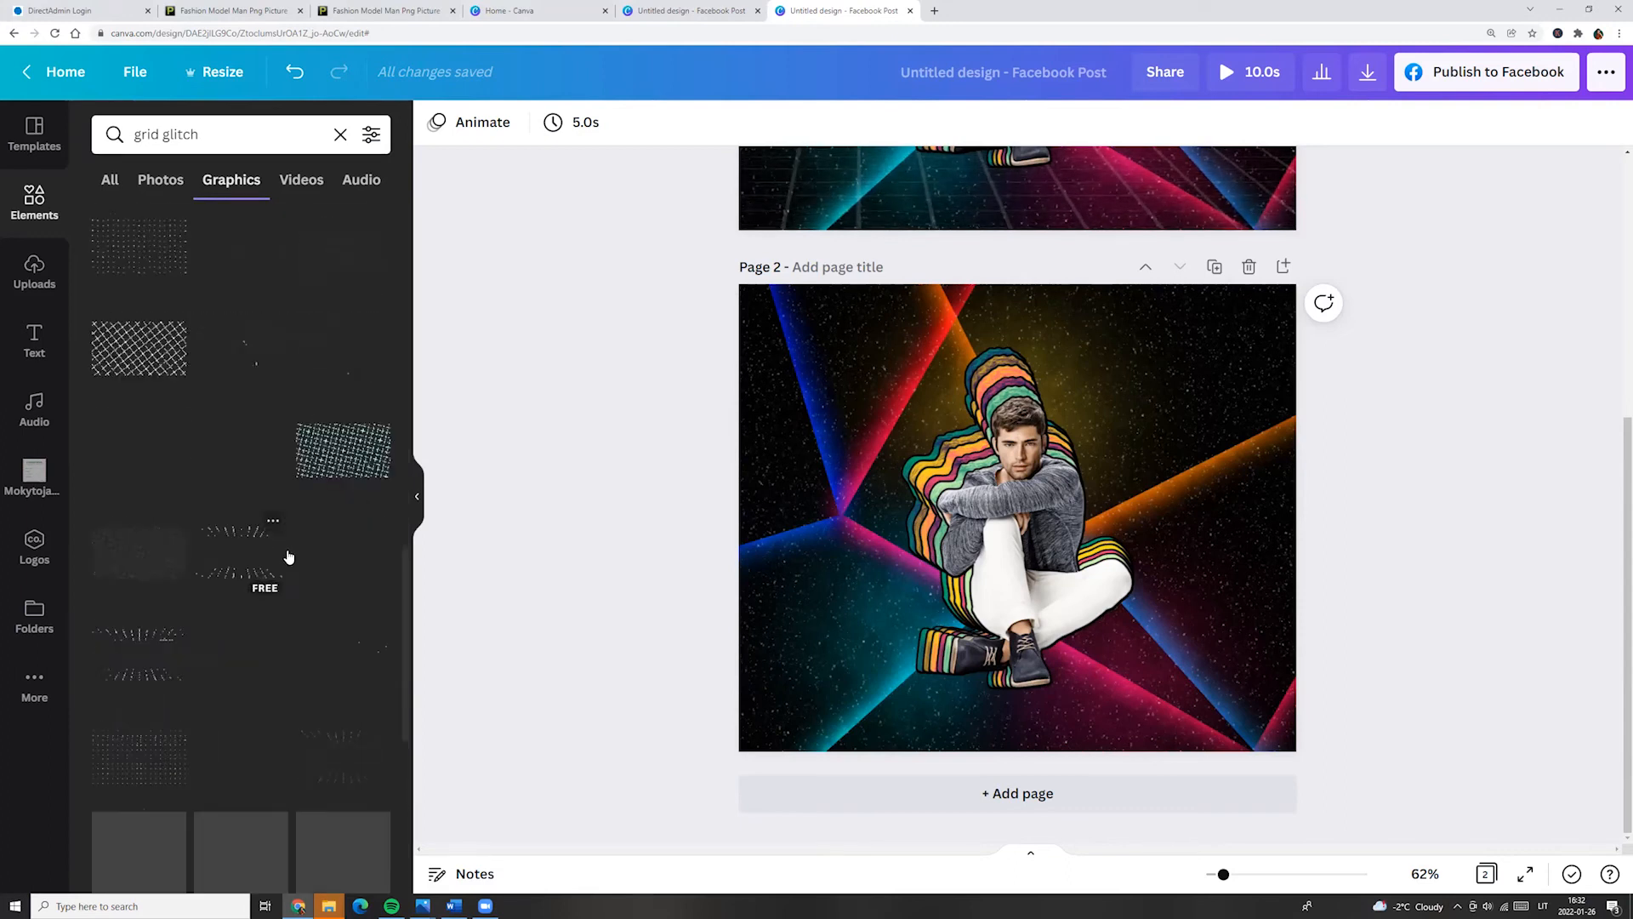
- Clear the element search, check the details of the recently used Animated Vaporwave 3D Grid White and add it to page 2
click(340, 134)
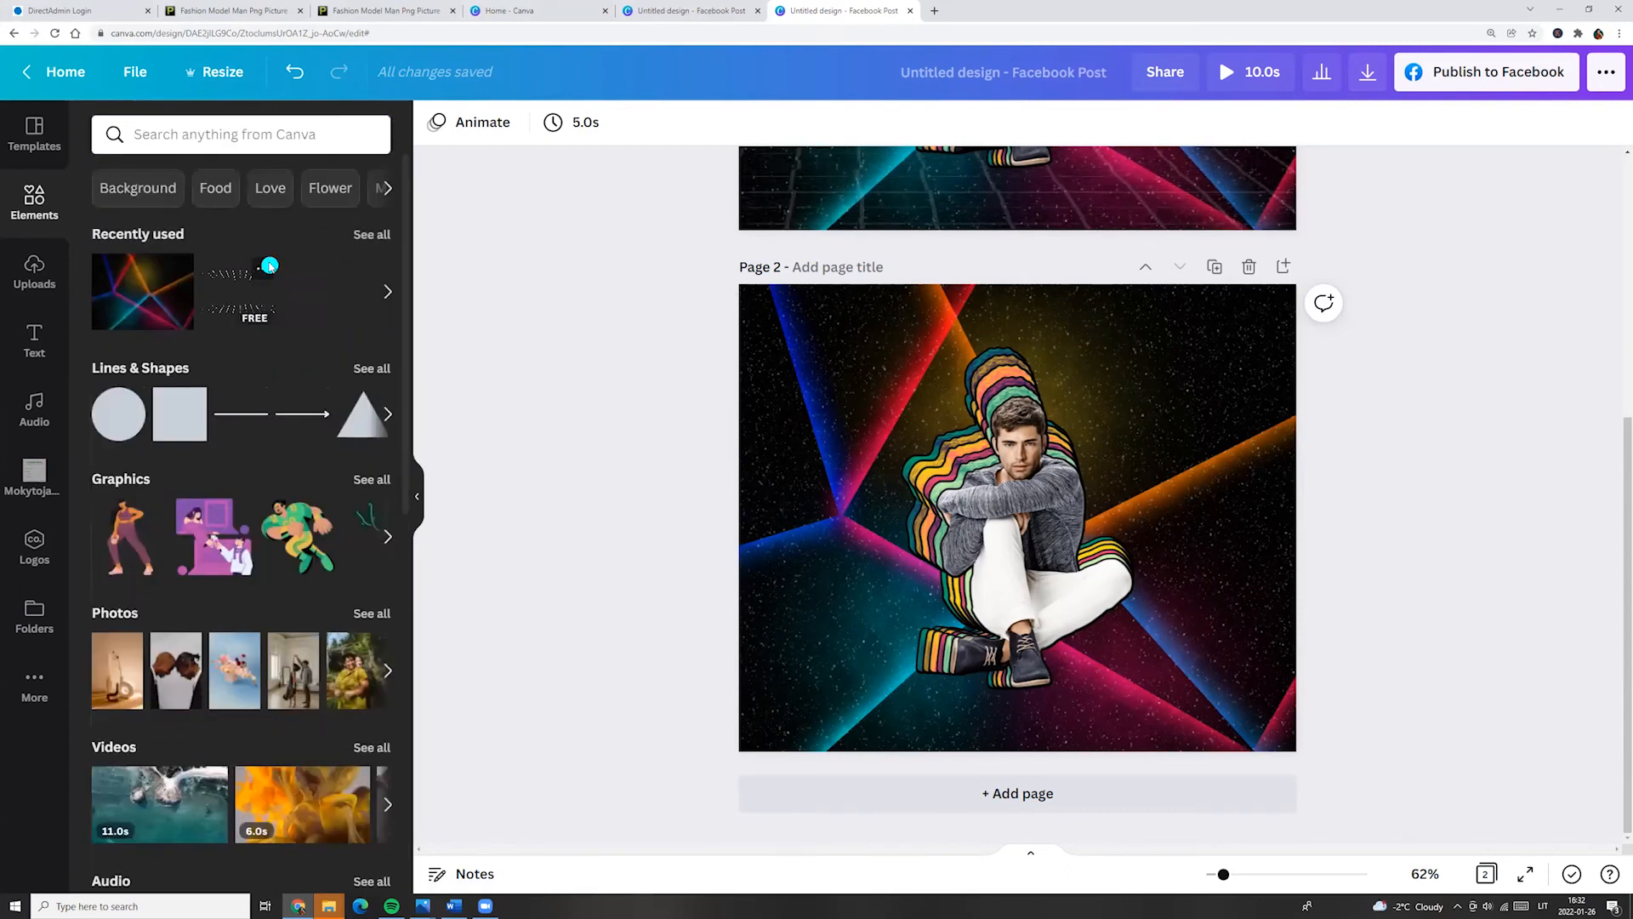
click(263, 269)
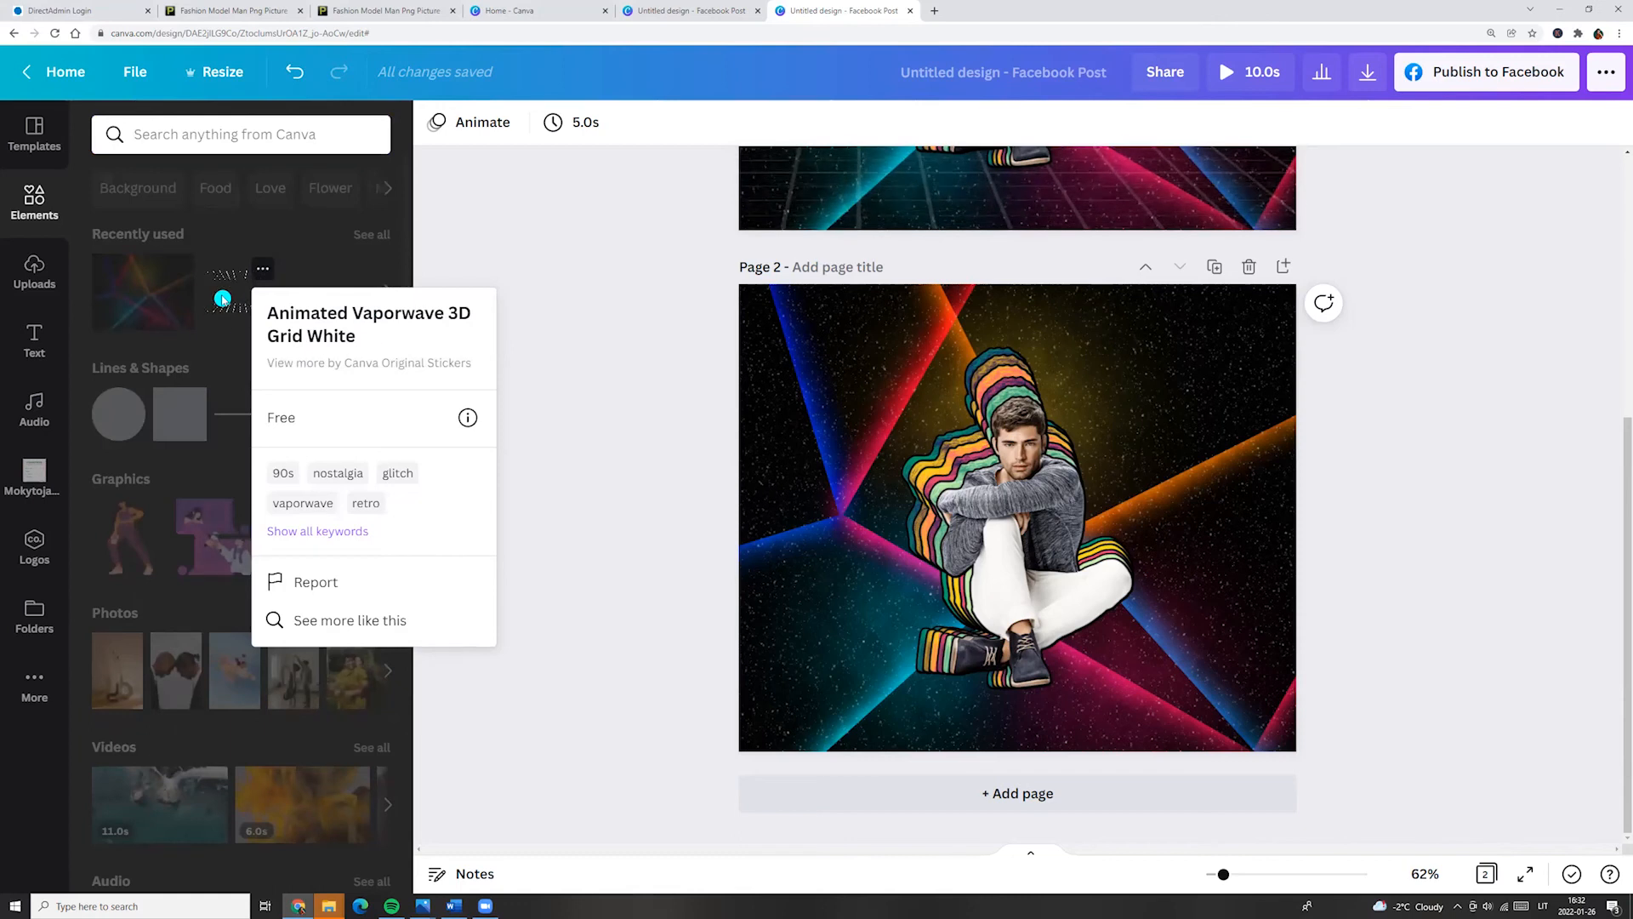
click(222, 299)
click(222, 299)
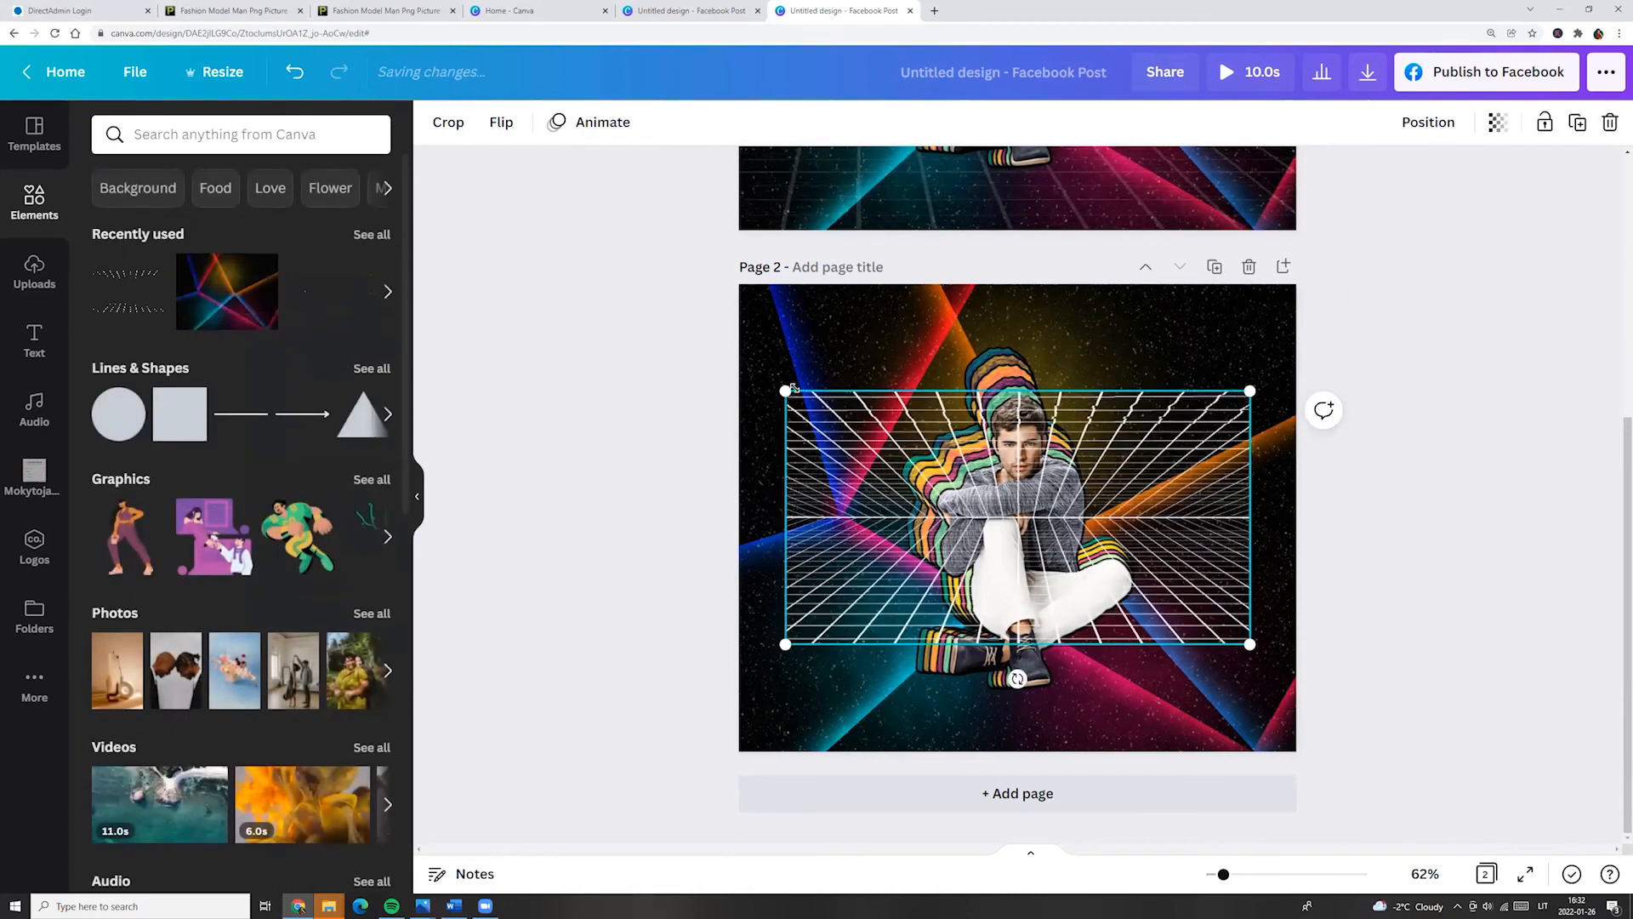
- Enlarge the white 3D grid from opposite corners until it extends beyond all edges of page 2
drag(787, 390, 484, 189)
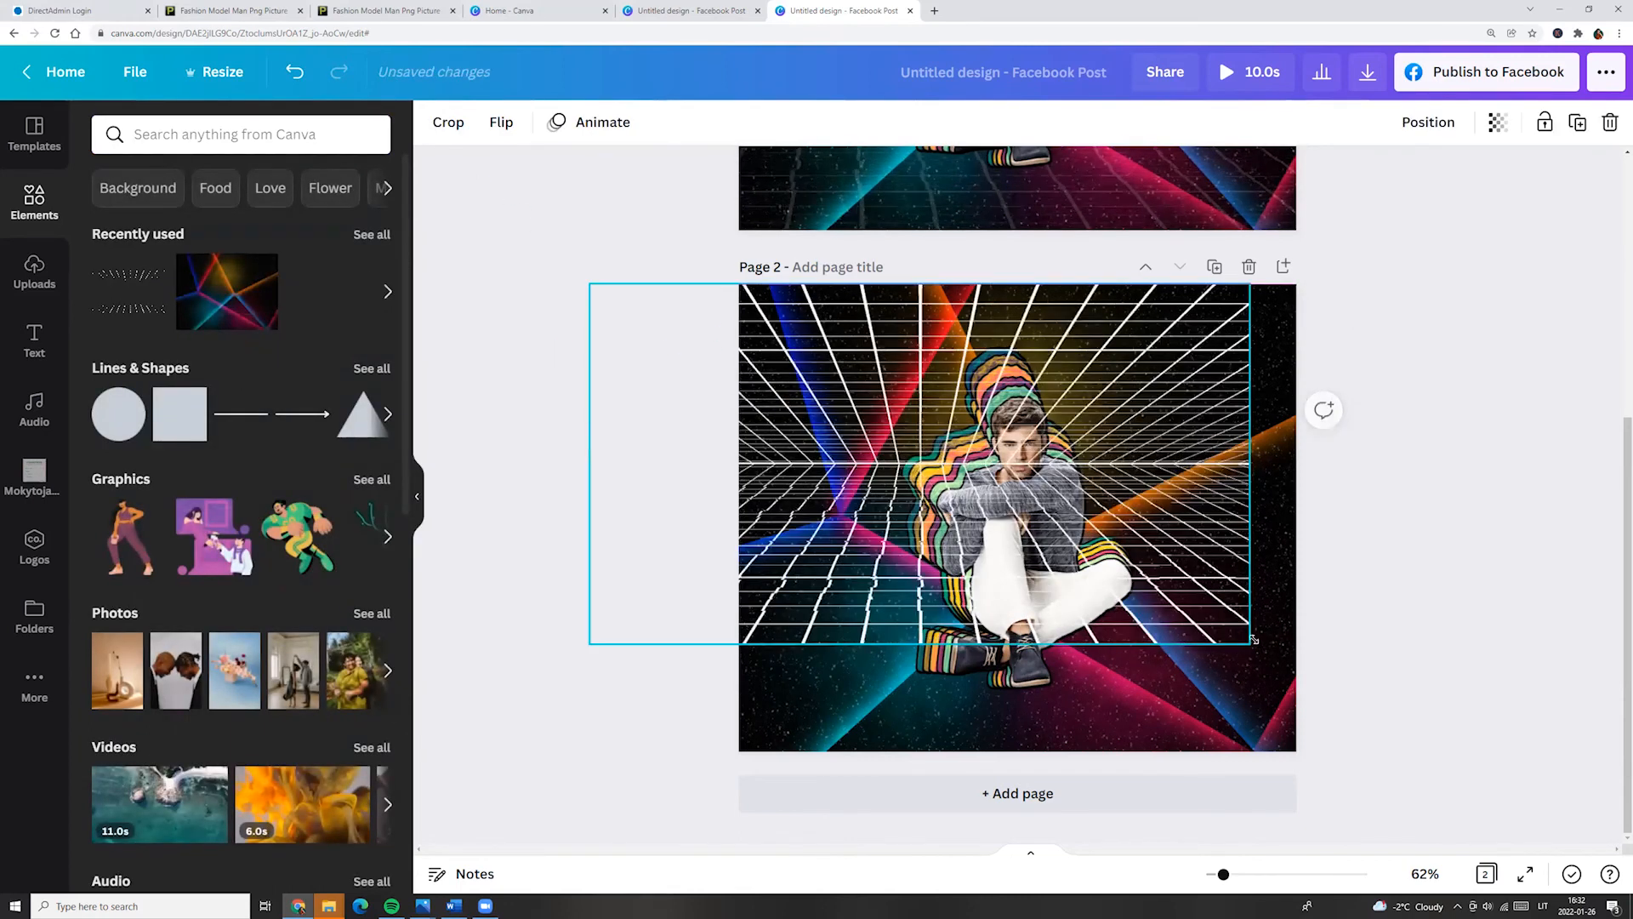
drag(1254, 642, 1557, 857)
drag(1624, 911, 1531, 855)
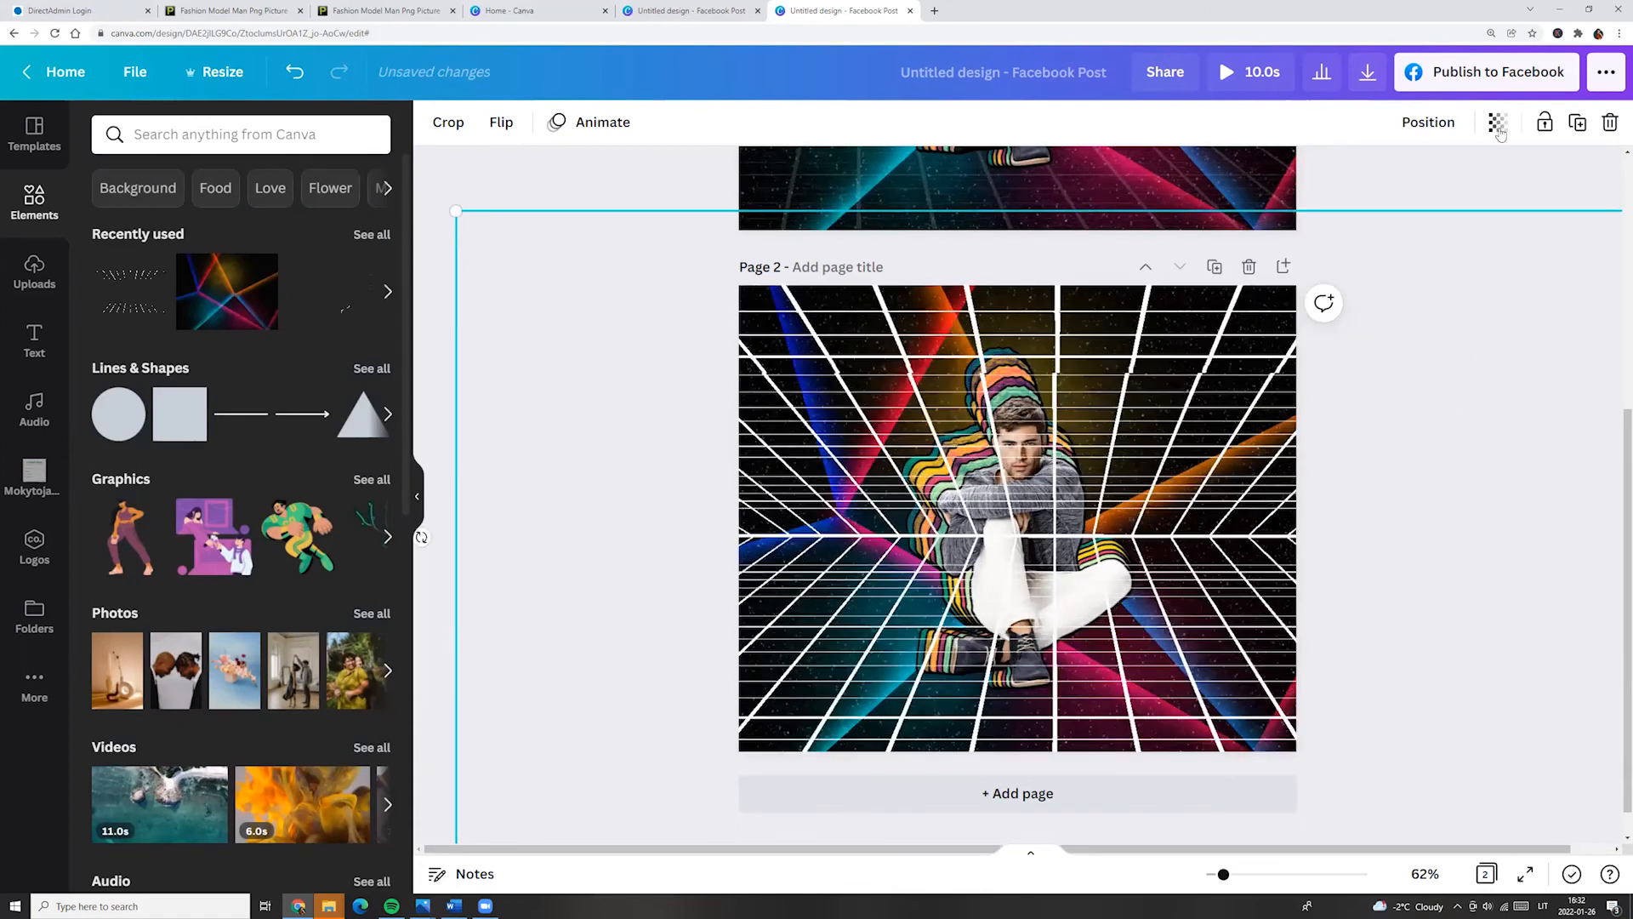
- Set the grid's transparency to 27 and send it backwards behind the model and his coloured copies
drag(1431, 181, 1344, 183)
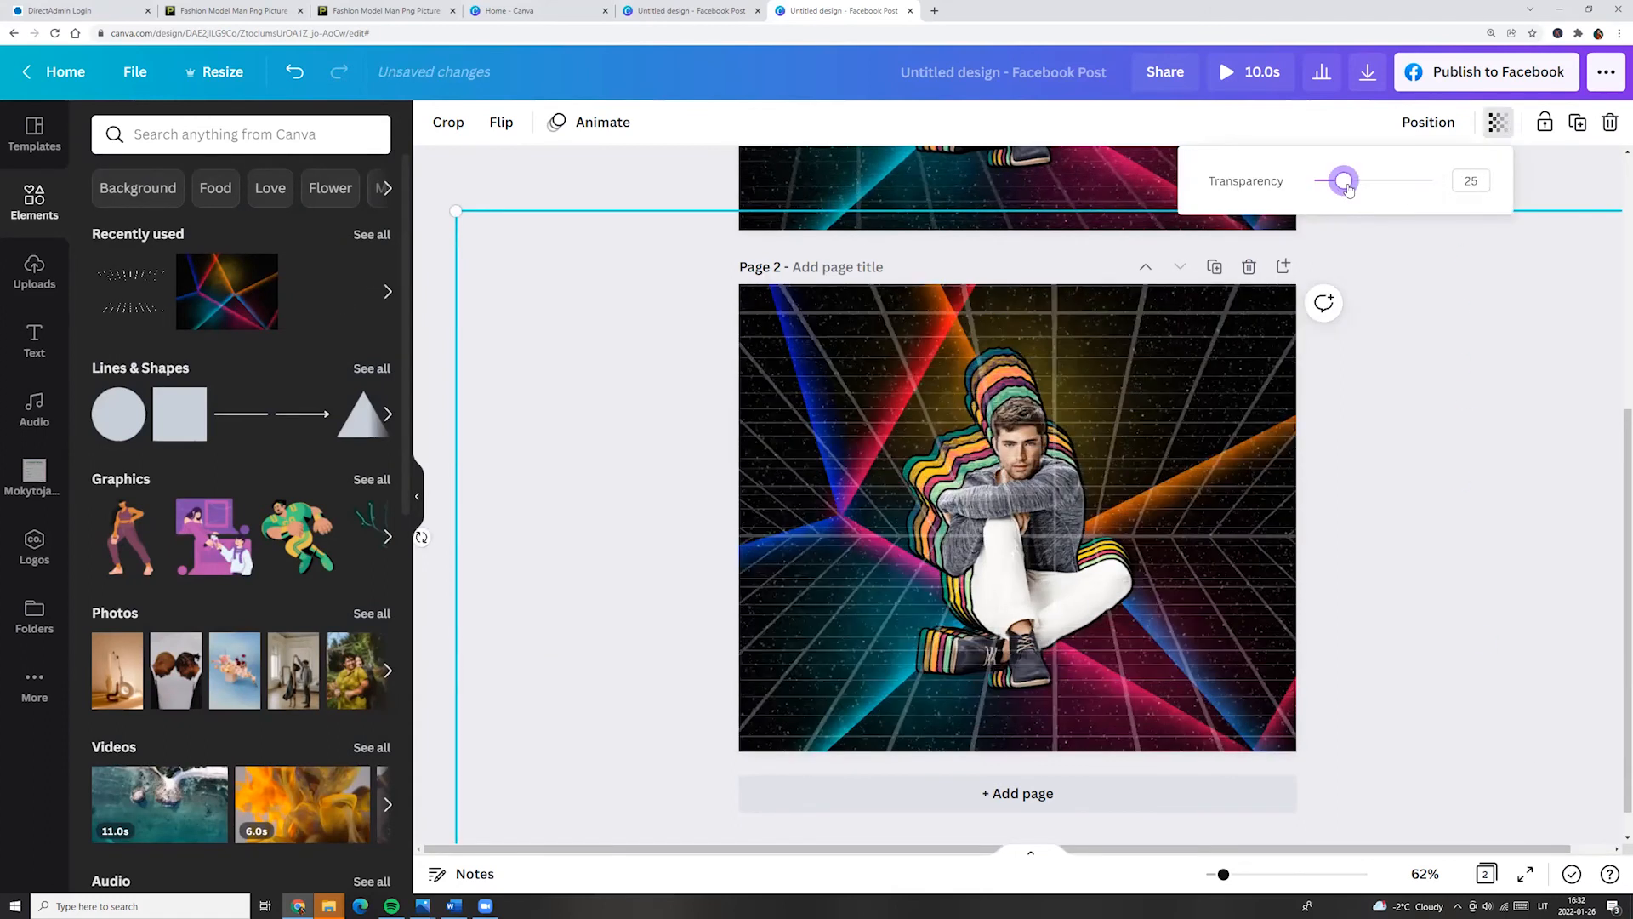
drag(1348, 189, 1349, 197)
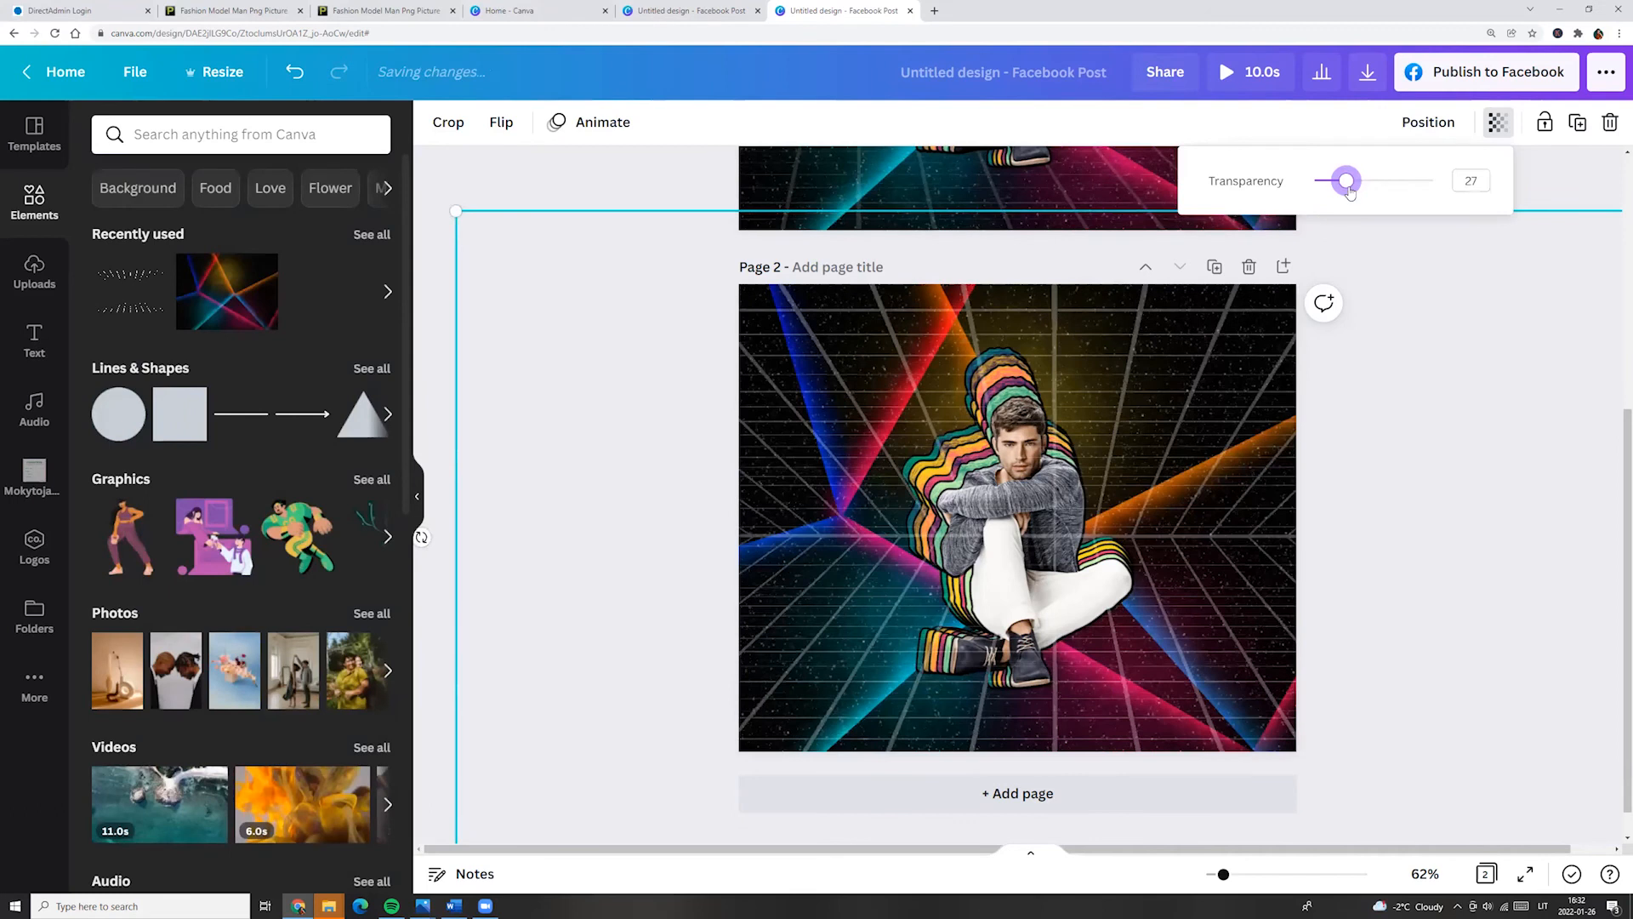
click(1428, 121)
click(1351, 176)
click(543, 185)
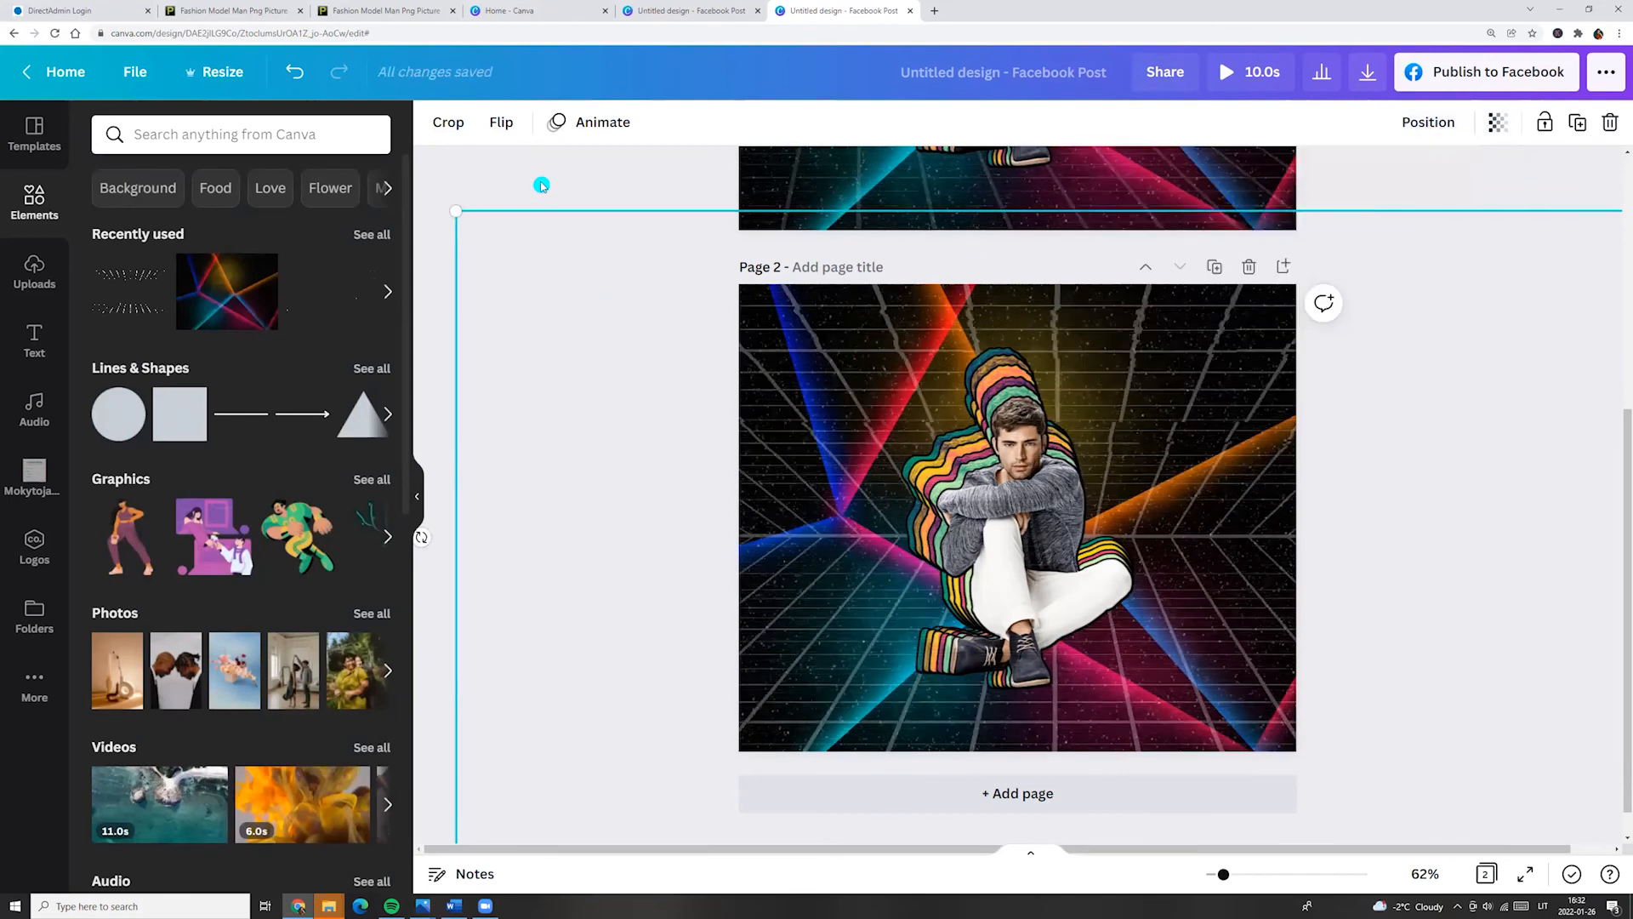
scroll(568, 324, down, 1)
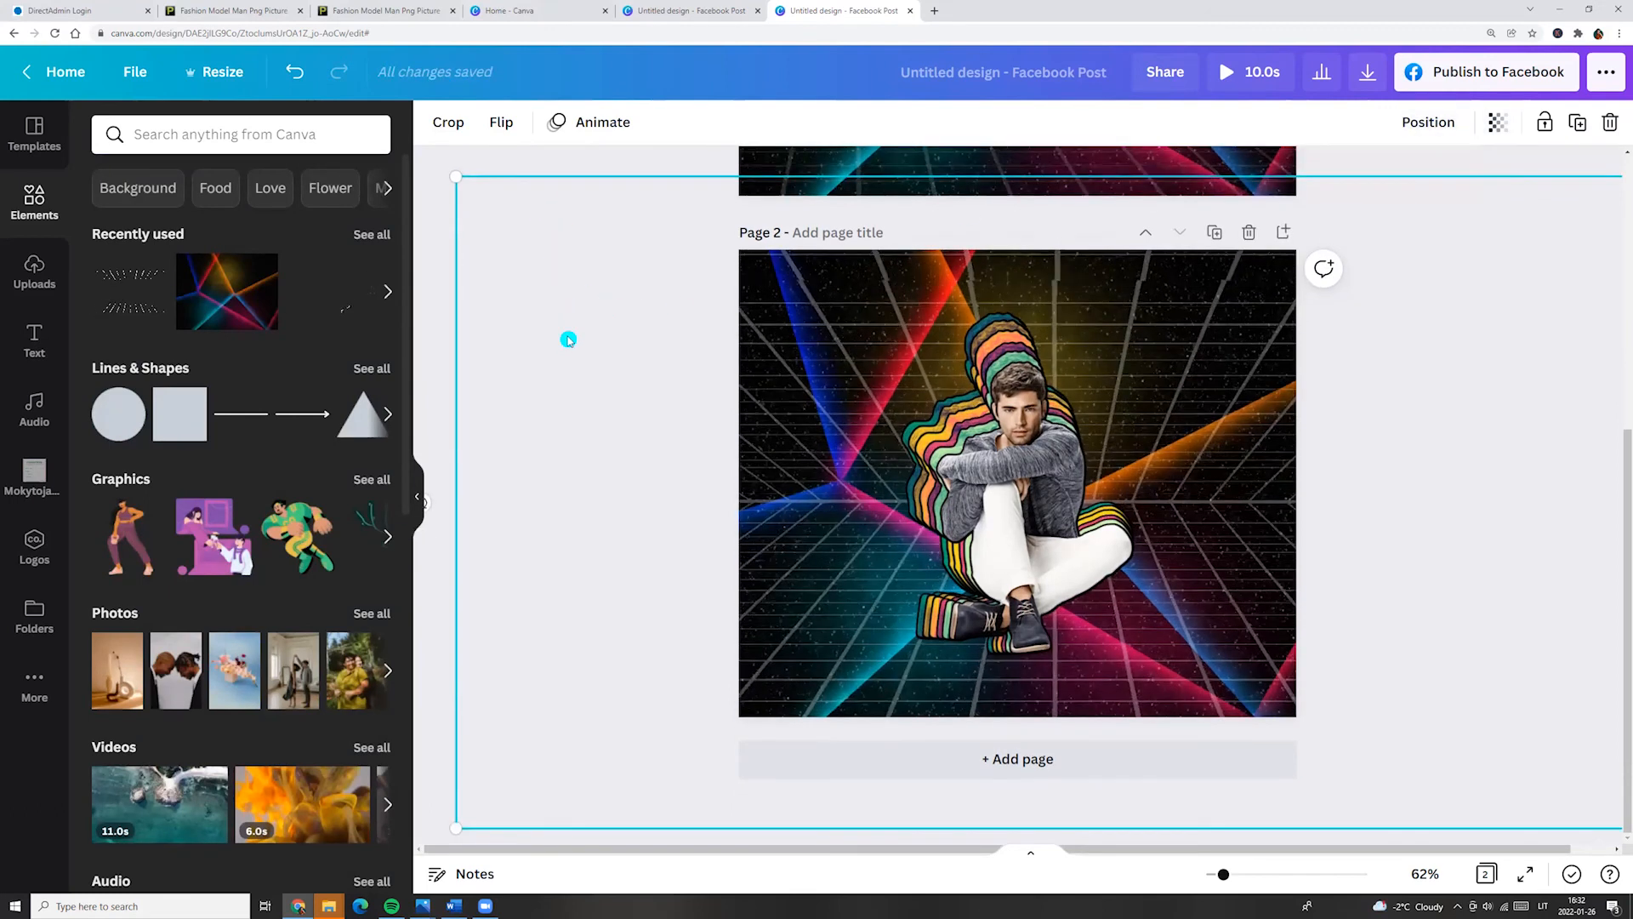
drag(810, 392, 802, 391)
click(594, 173)
scroll(594, 173, up, 1)
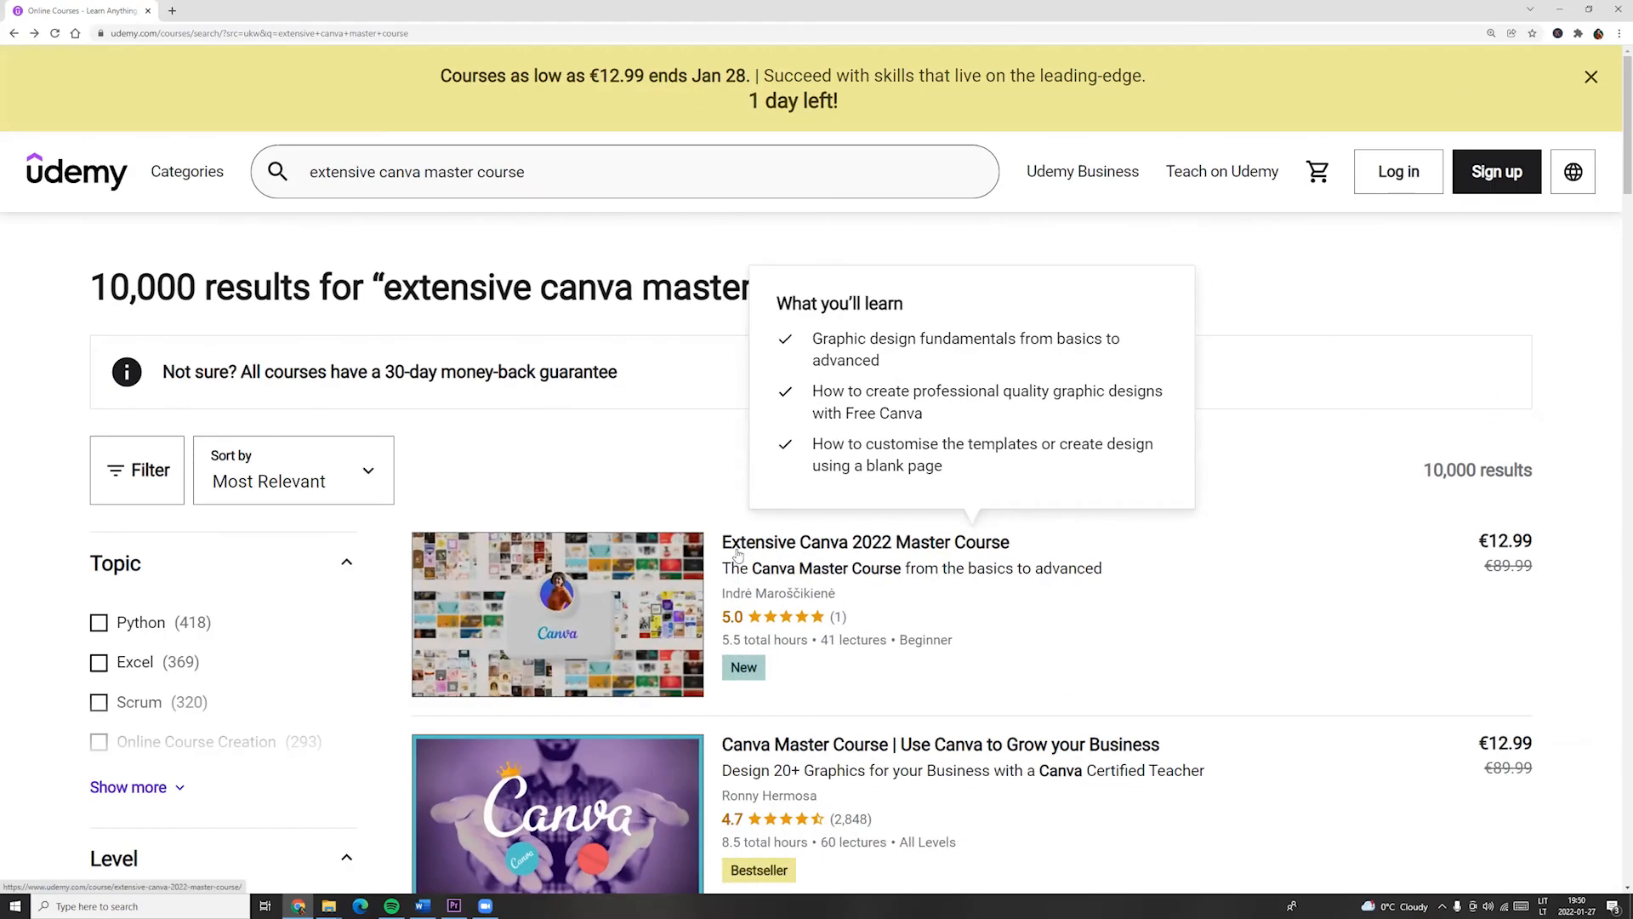
- Open the Extensive Canva 2022 Master Course on Udemy and look through its requirements, description and the rest of the course page
click(738, 549)
scroll(634, 443, down, 8)
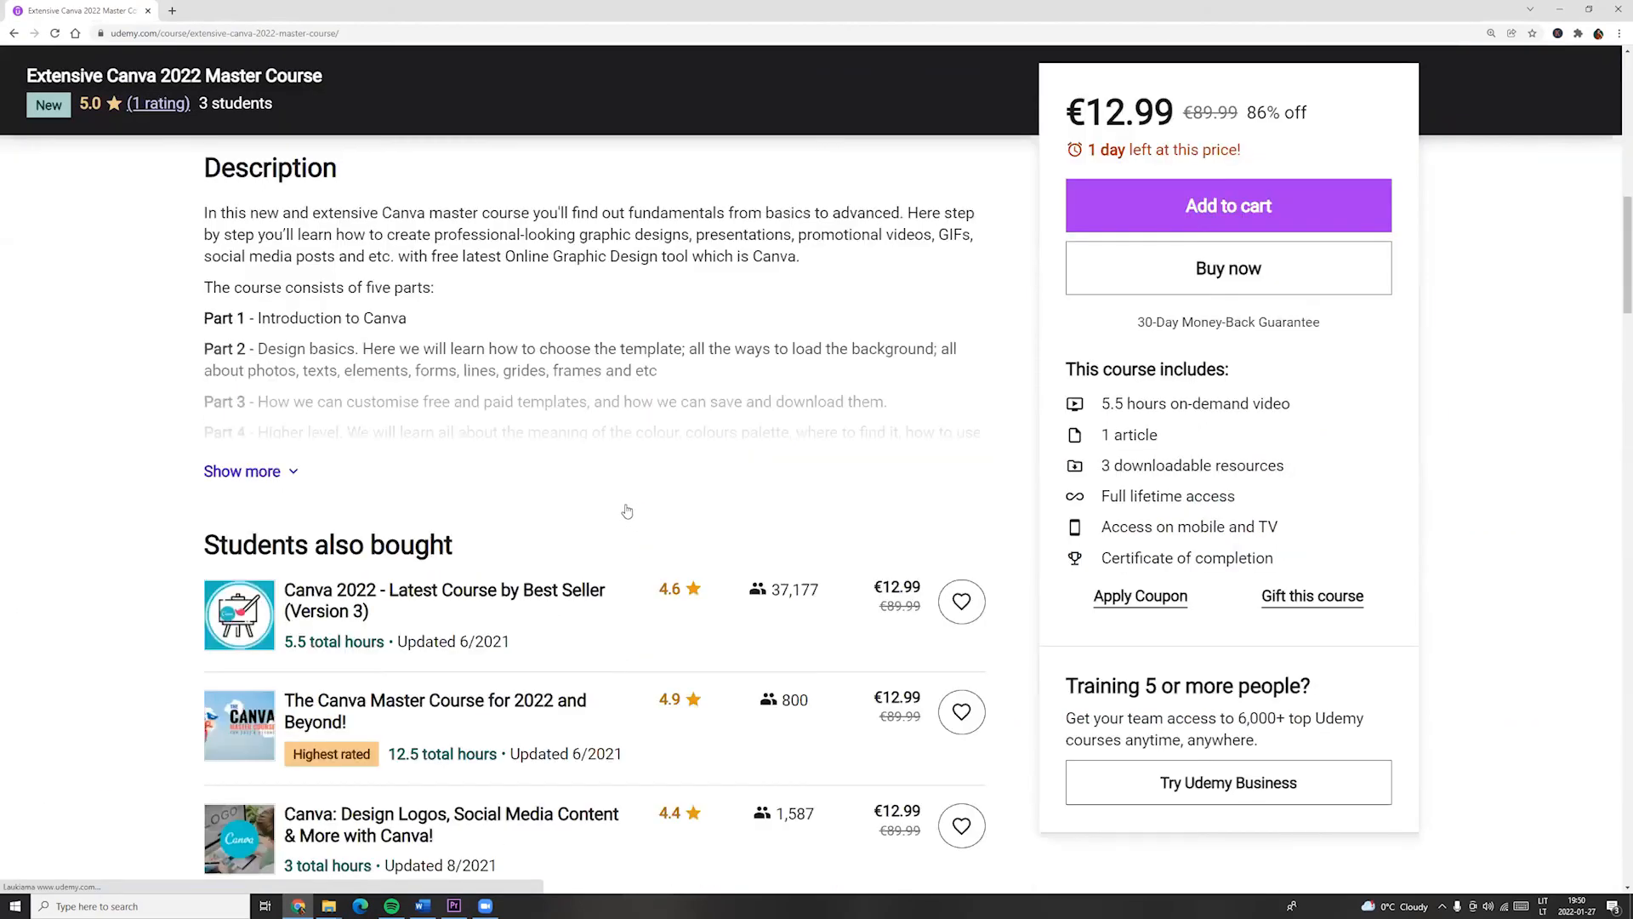
scroll(627, 510, down, 12)
click(335, 461)
scroll(337, 468, down, 4)
click(355, 624)
scroll(375, 587, down, 4)
click(406, 545)
scroll(410, 549, down, 4)
click(438, 443)
scroll(451, 545, down, 2)
click(451, 544)
scroll(455, 545, down, 7)
click(455, 561)
scroll(468, 570, up, 20)
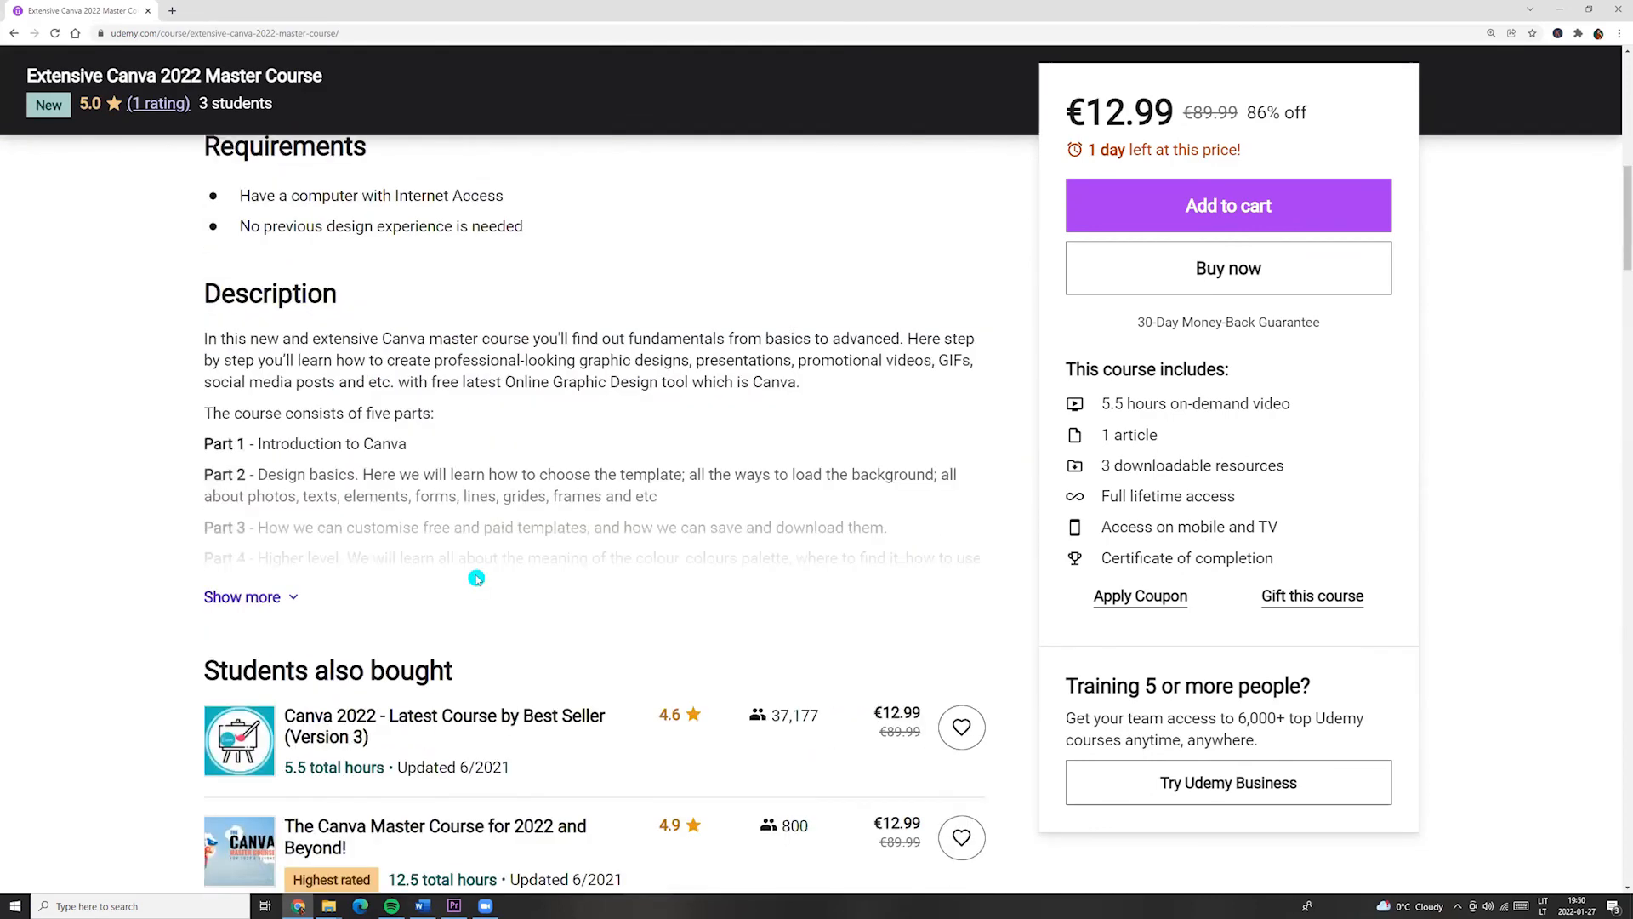
scroll(477, 578, up, 12)
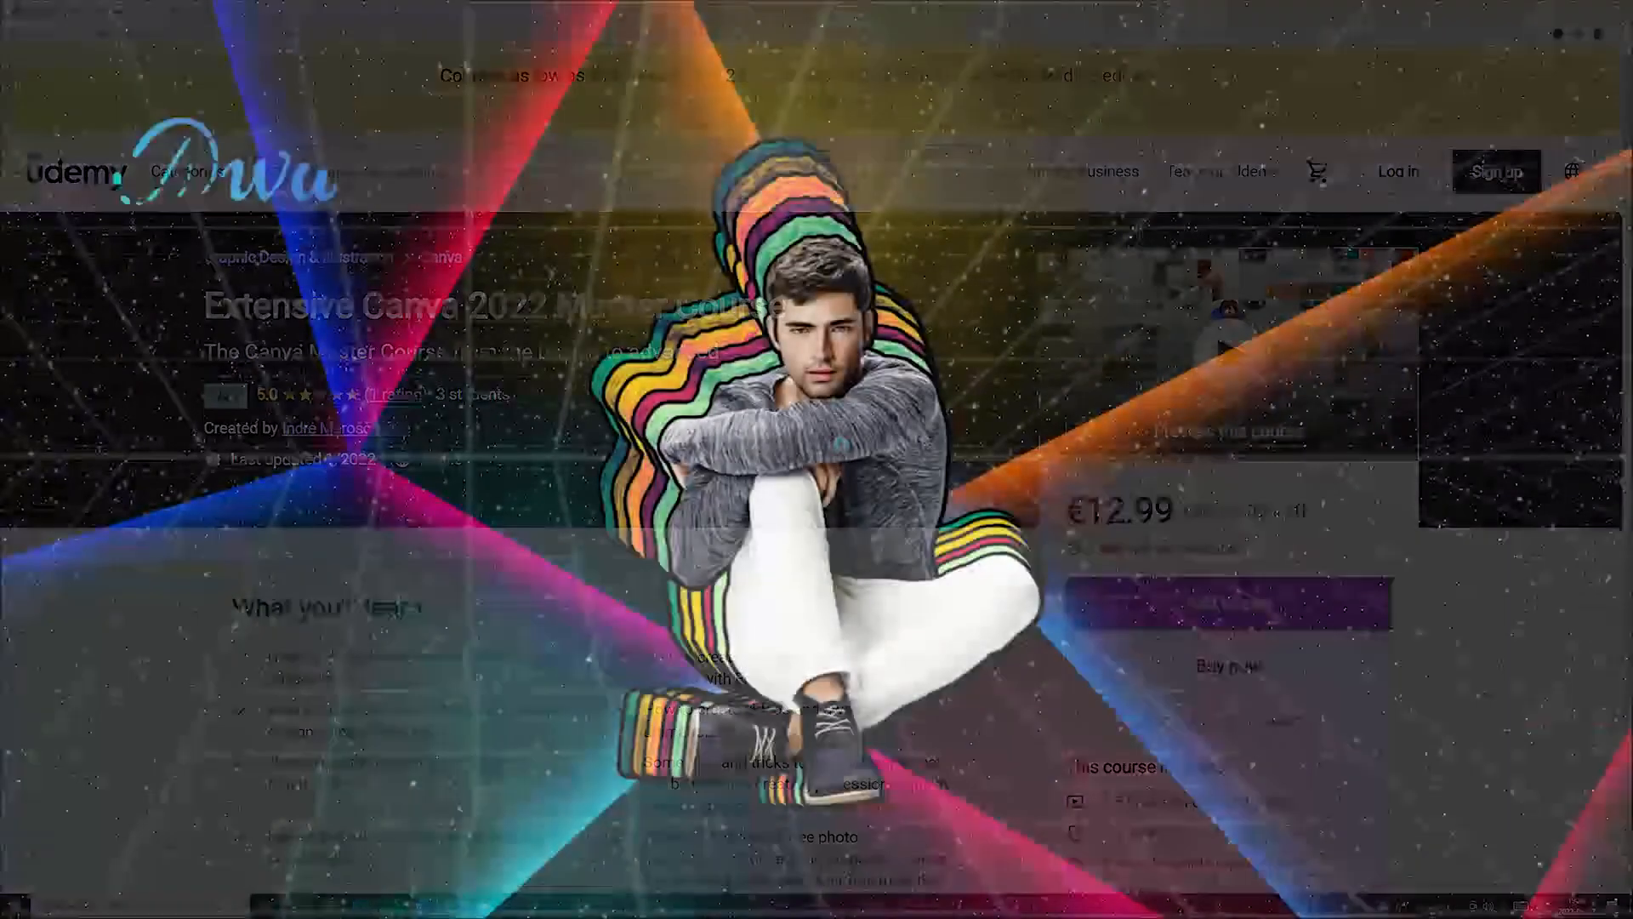